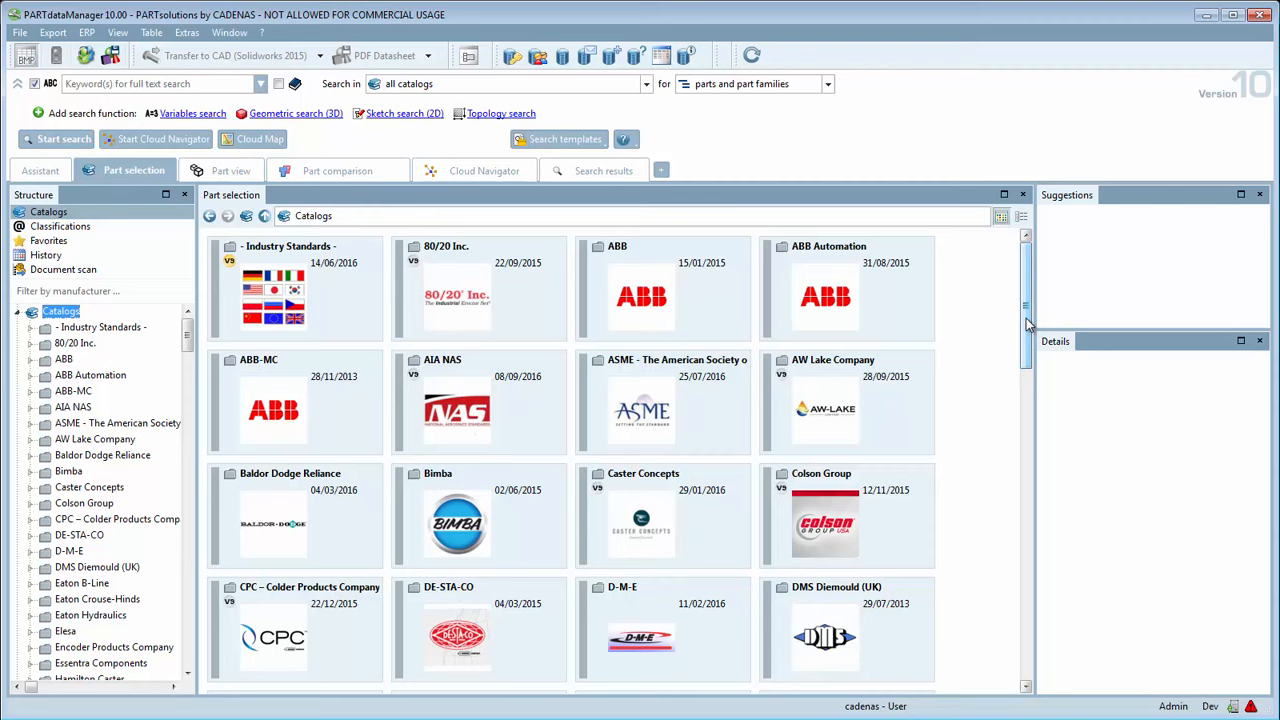
# Step: Open the Bolt category of the NAS standards in the AIA NAS catalog
pyautogui.doubleClick(540, 424)
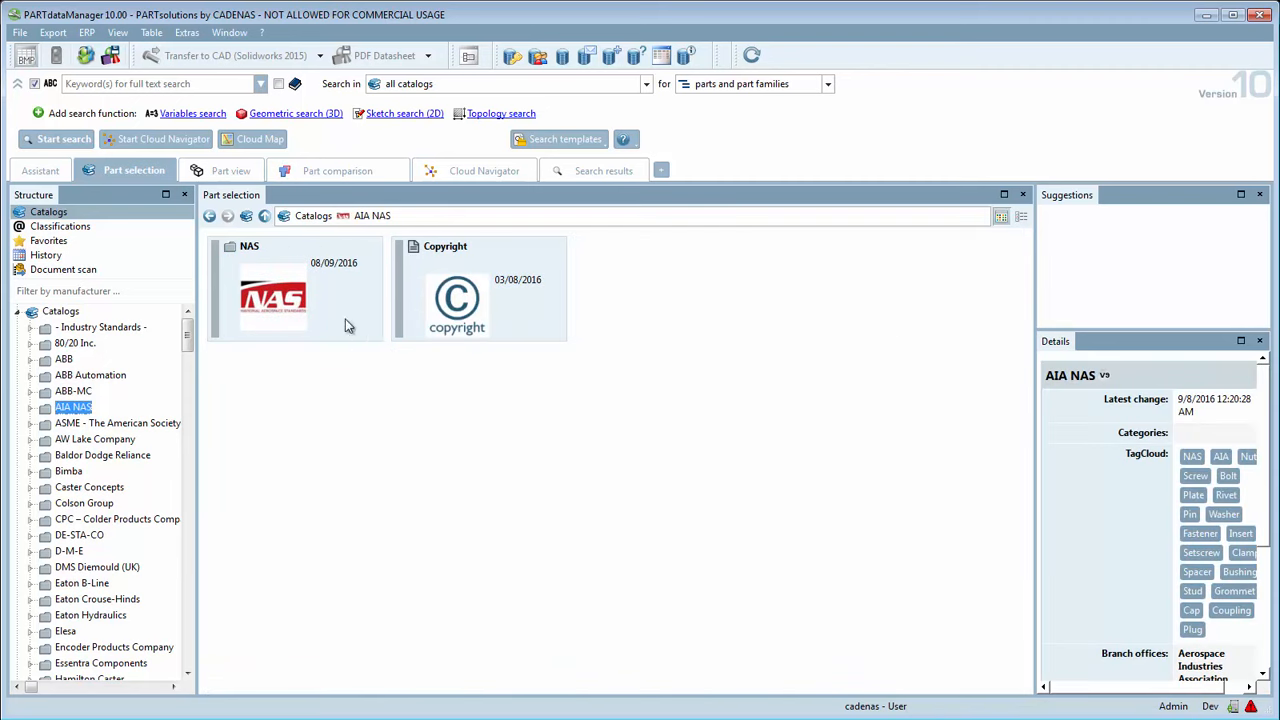
pyautogui.doubleClick(344, 312)
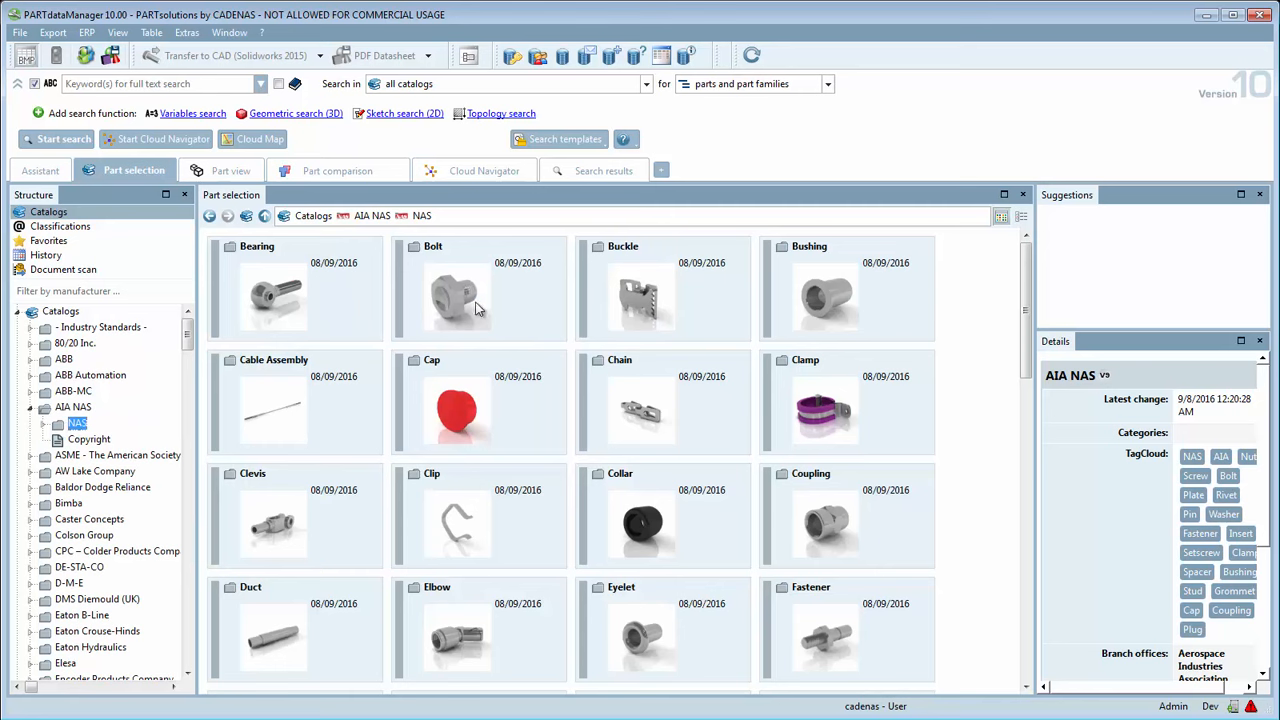
pyautogui.moveTo(1025, 320); pyautogui.dragTo(1025, 293)
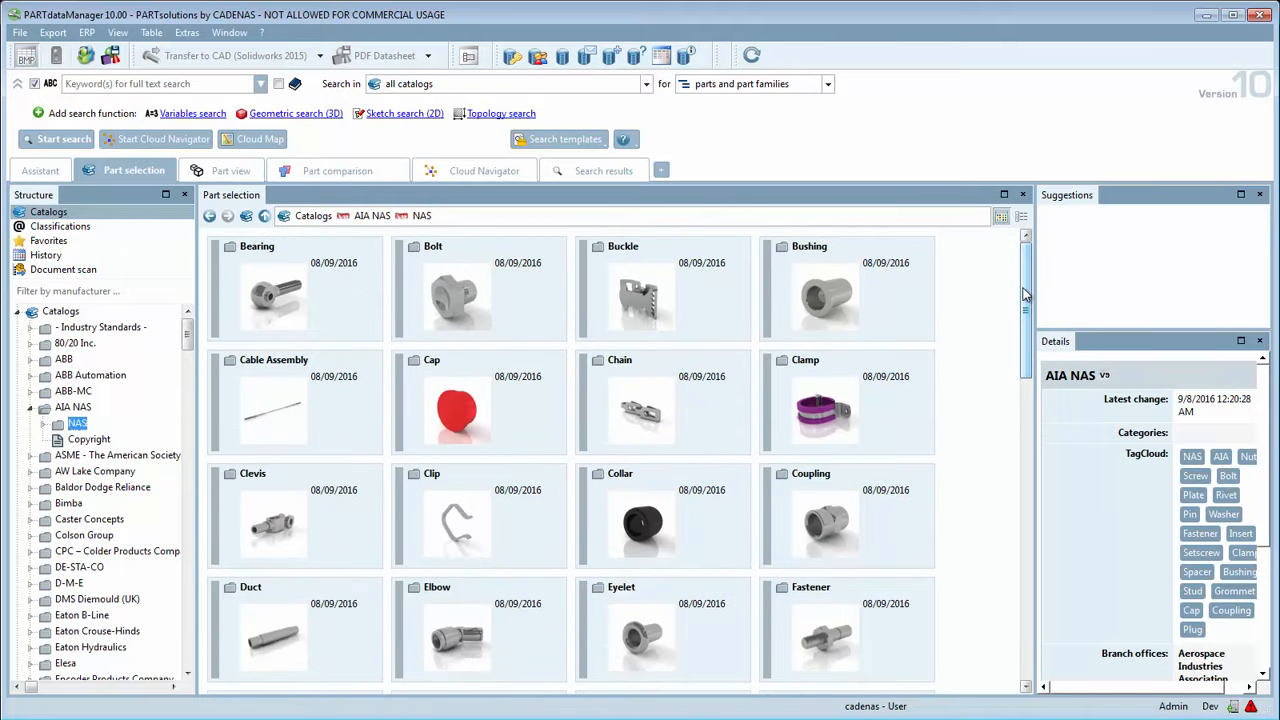
pyautogui.click(530, 320)
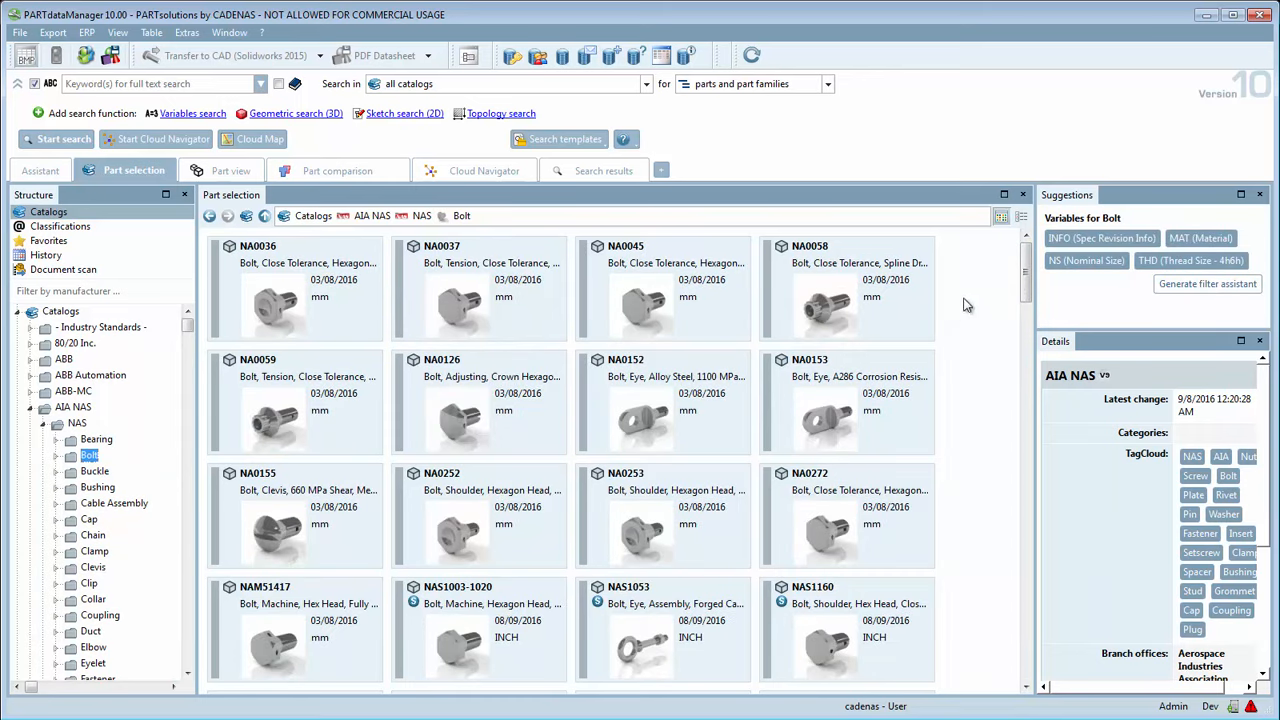
# Step: Find the NAS6303-6320 hex head tension bolt family among the bolts and open it
pyautogui.moveTo(1022, 287); pyautogui.dragTo(1025, 515)
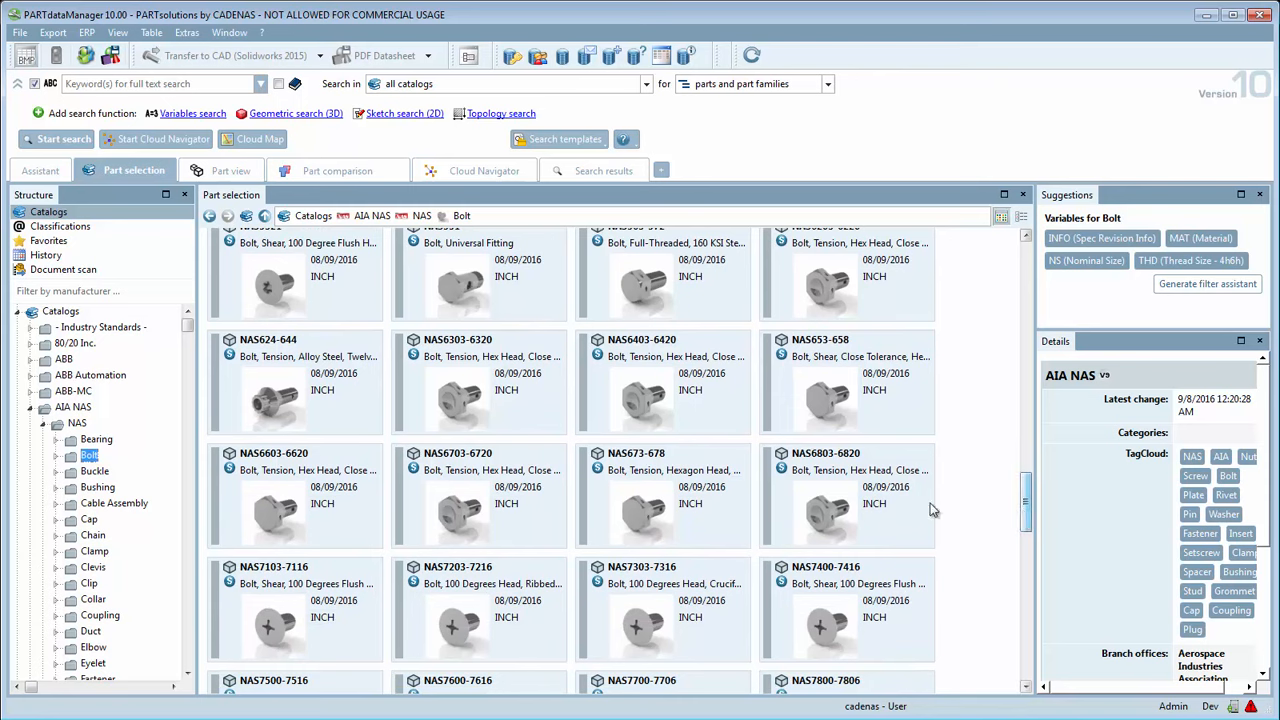
pyautogui.moveTo(463, 410)
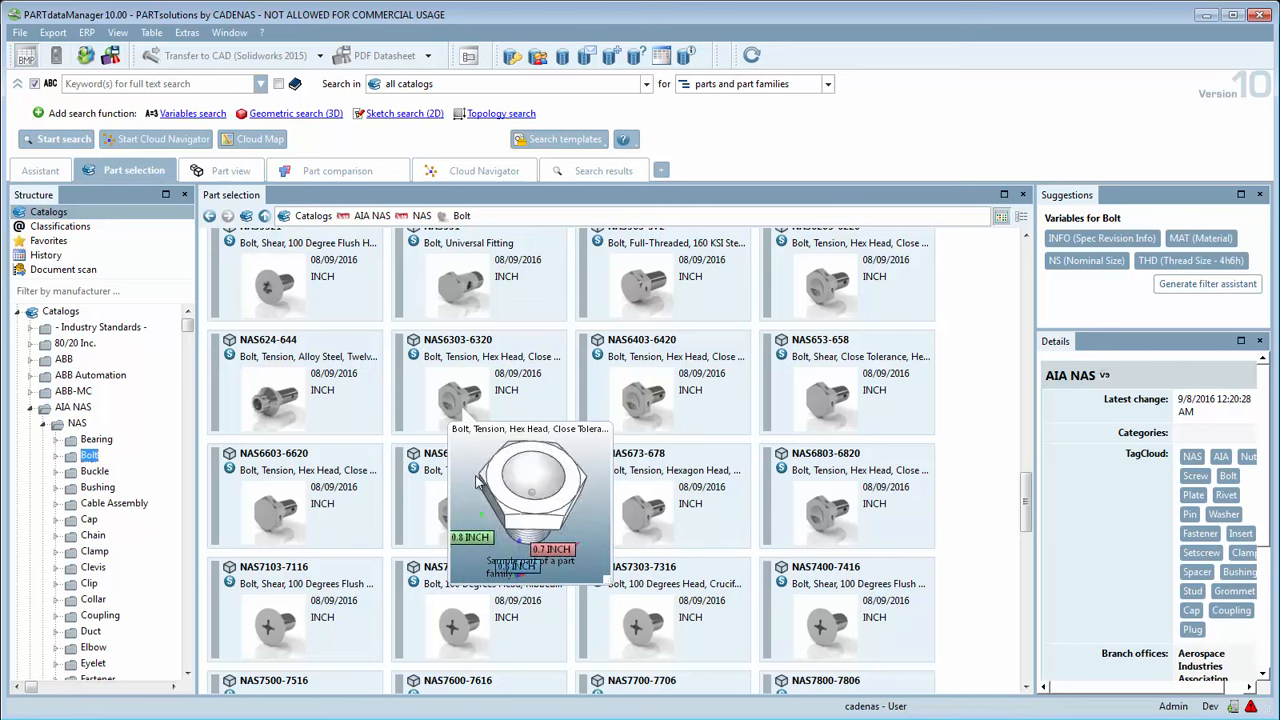
pyautogui.doubleClick(530, 418)
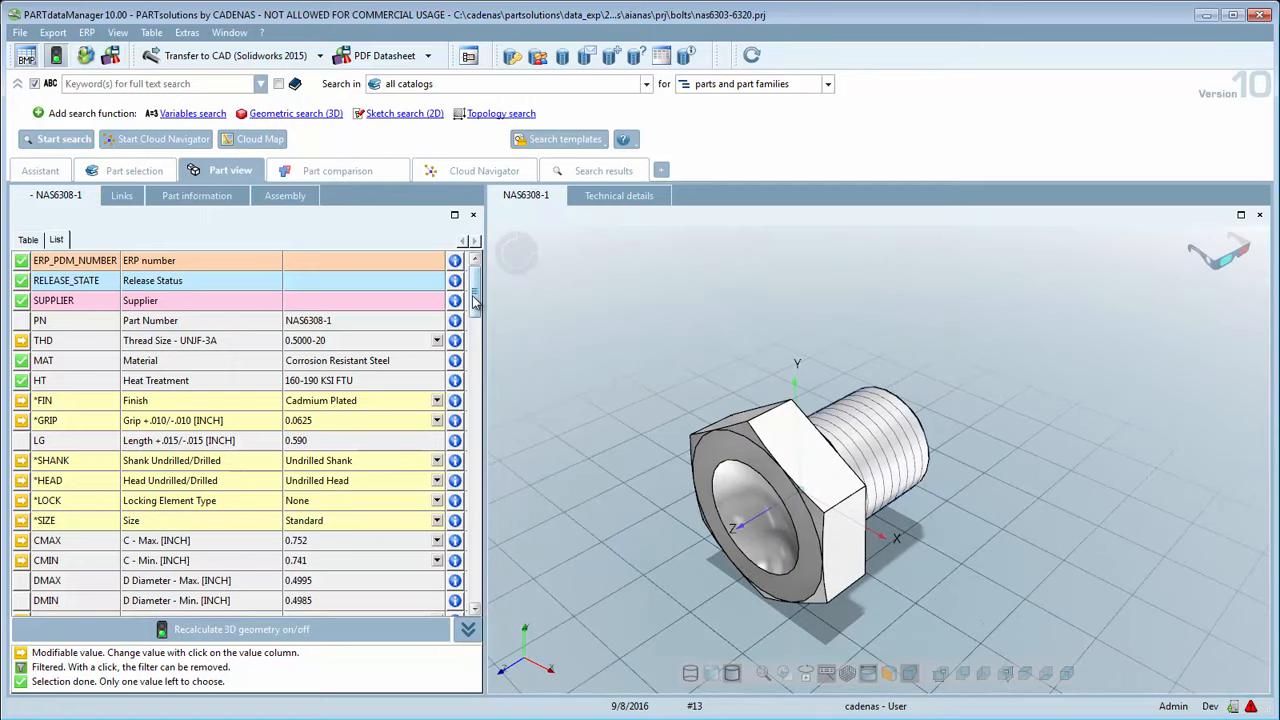
# Step: Set the bolt's grip to 1.4375 inch and its thread size to 0.2500-28
pyautogui.moveTo(475, 303)
pyautogui.mouseDown()
pyautogui.moveTo(466, 580)
pyautogui.moveTo(489, 294)
pyautogui.mouseUp()
pyautogui.click(436, 422)
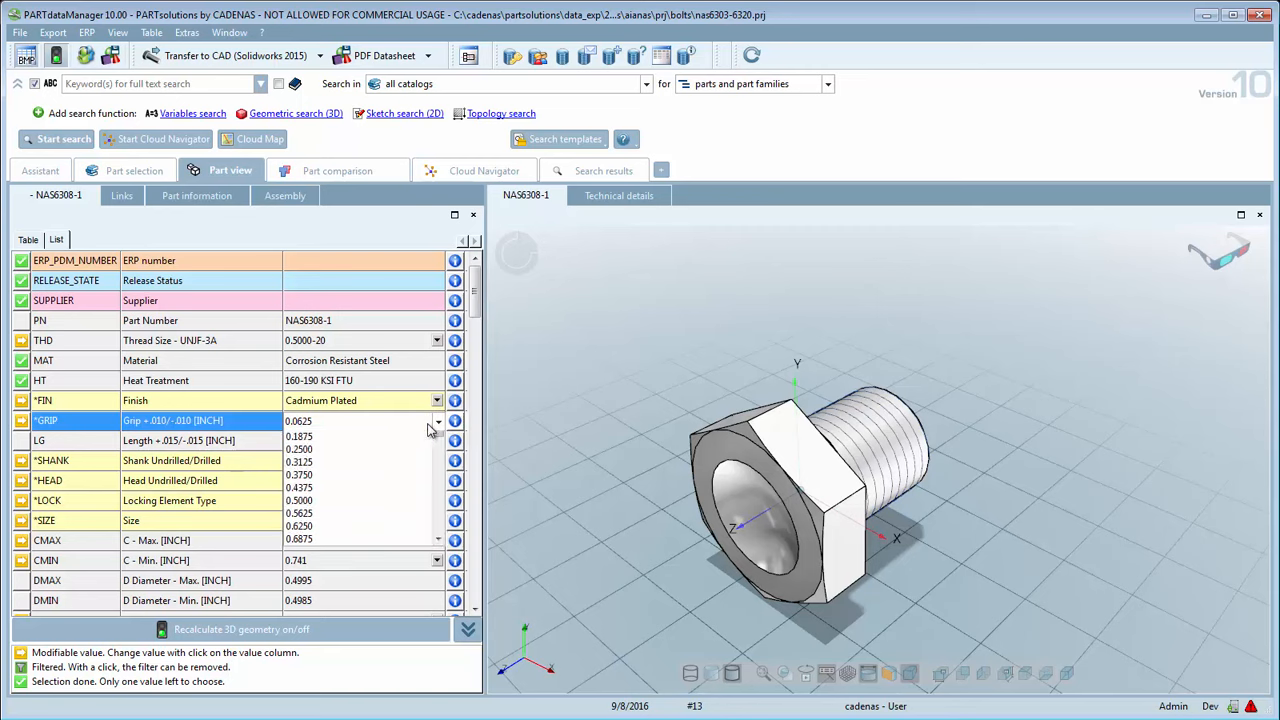
pyautogui.moveTo(437, 457); pyautogui.dragTo(440, 481)
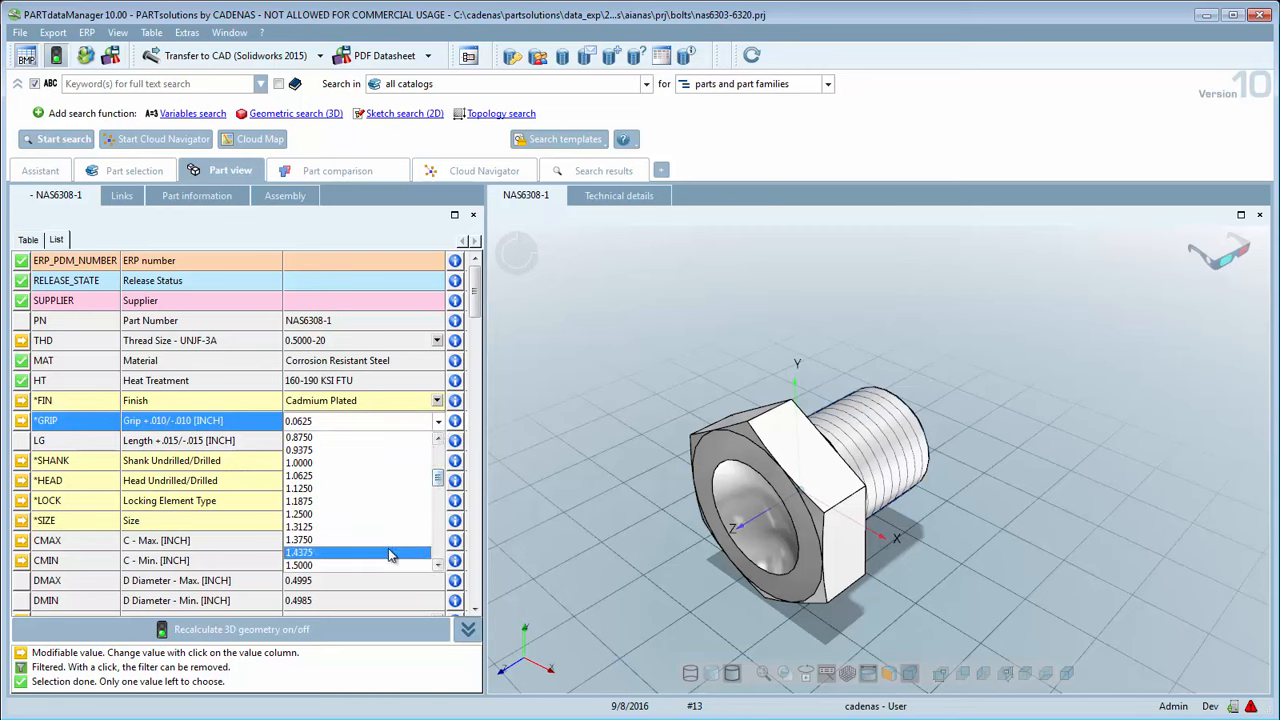
pyautogui.click(390, 554)
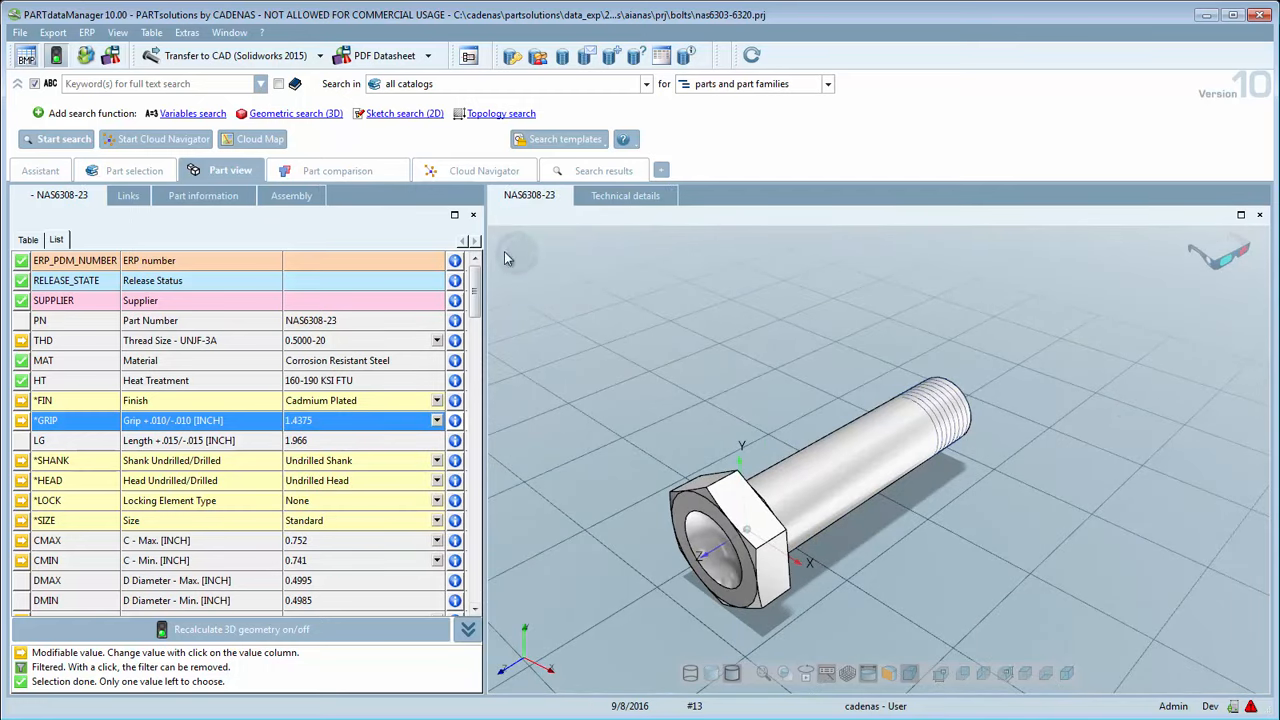
pyautogui.click(408, 341)
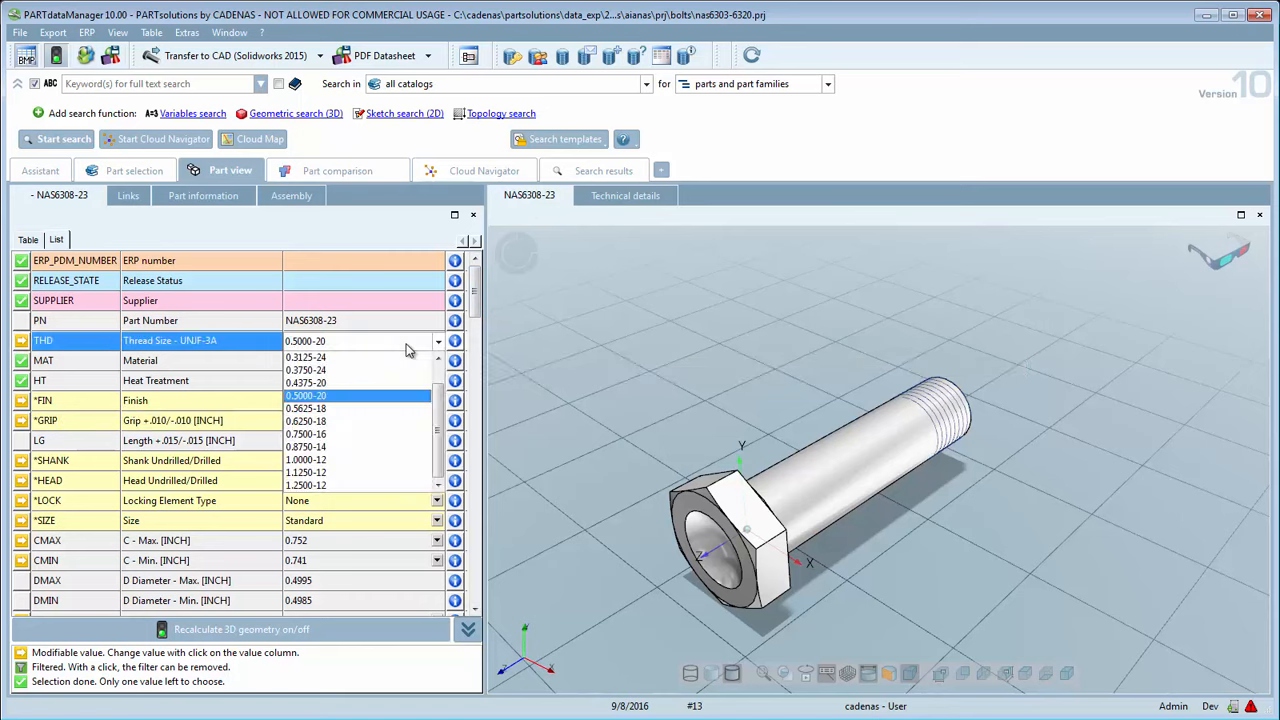
pyautogui.scroll(2, 428, 378)
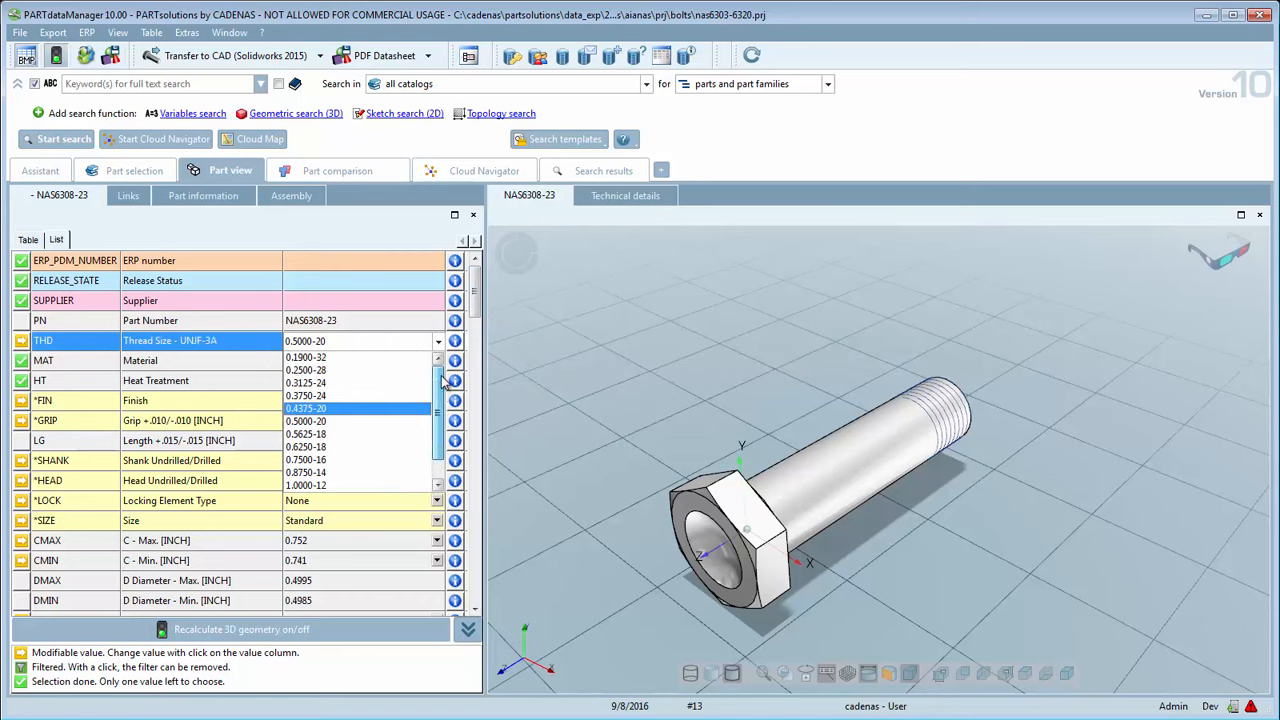
pyautogui.click(424, 370)
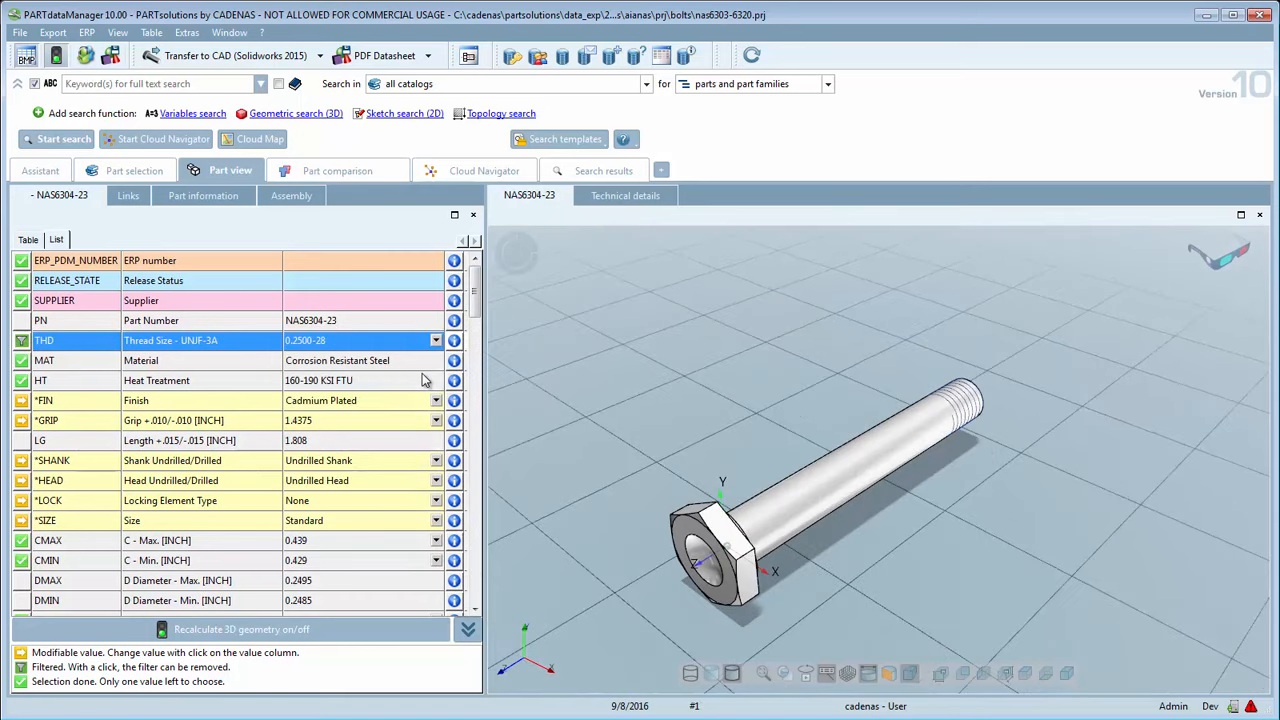
# Step: Change the bolt's shank option to Drilled Shank and inspect the drilled end in the 3D preview
pyautogui.moveTo(475, 305); pyautogui.dragTo(475, 345)
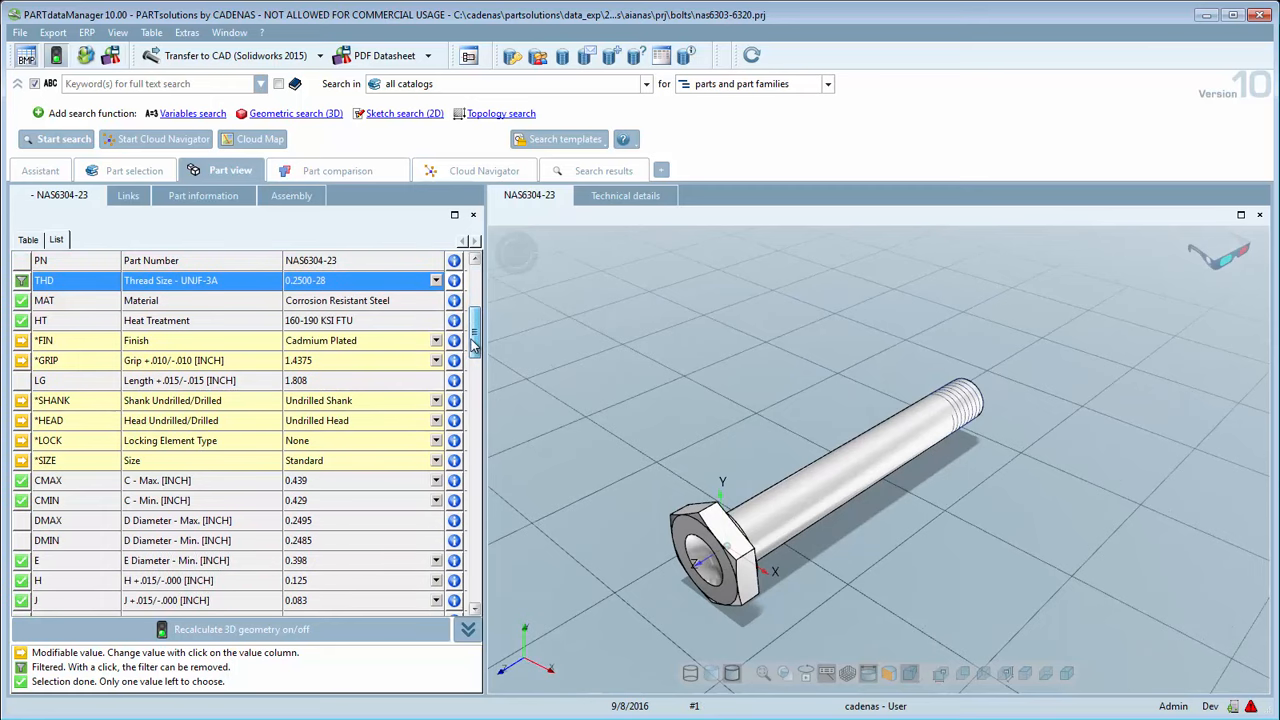
pyautogui.click(424, 401)
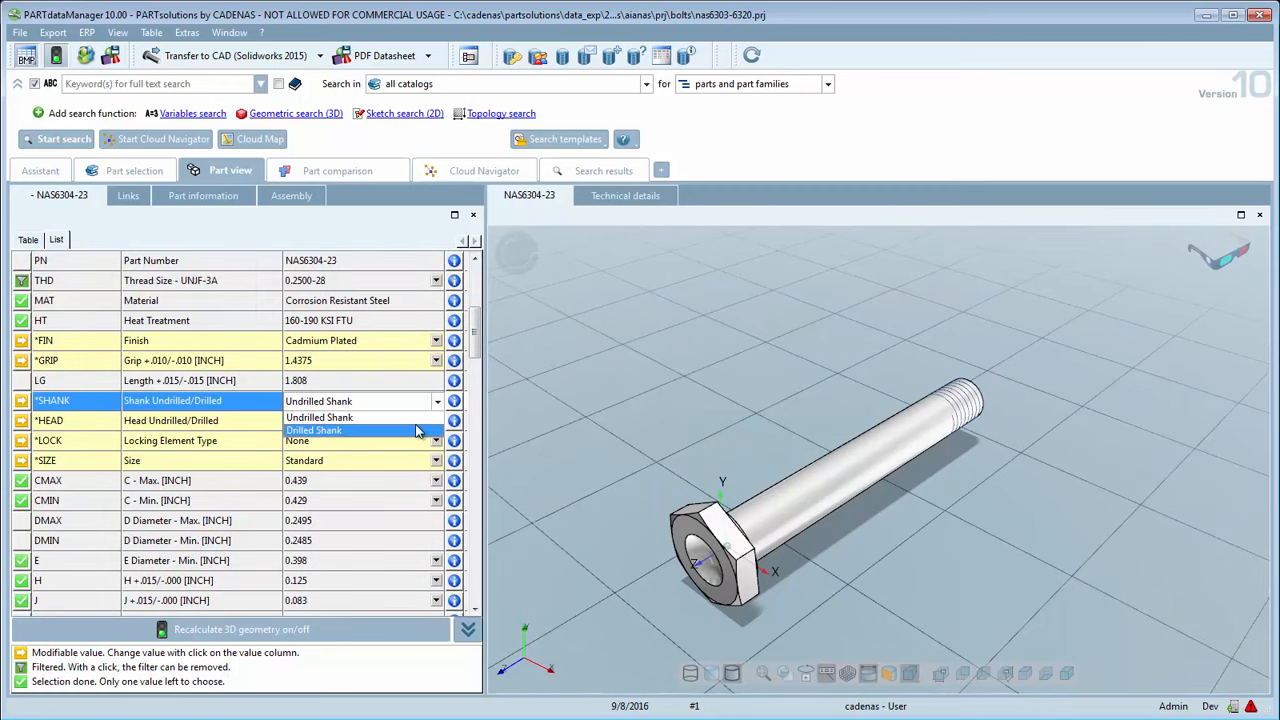
pyautogui.click(416, 431)
pyautogui.moveTo(793, 547); pyautogui.dragTo(715, 506)
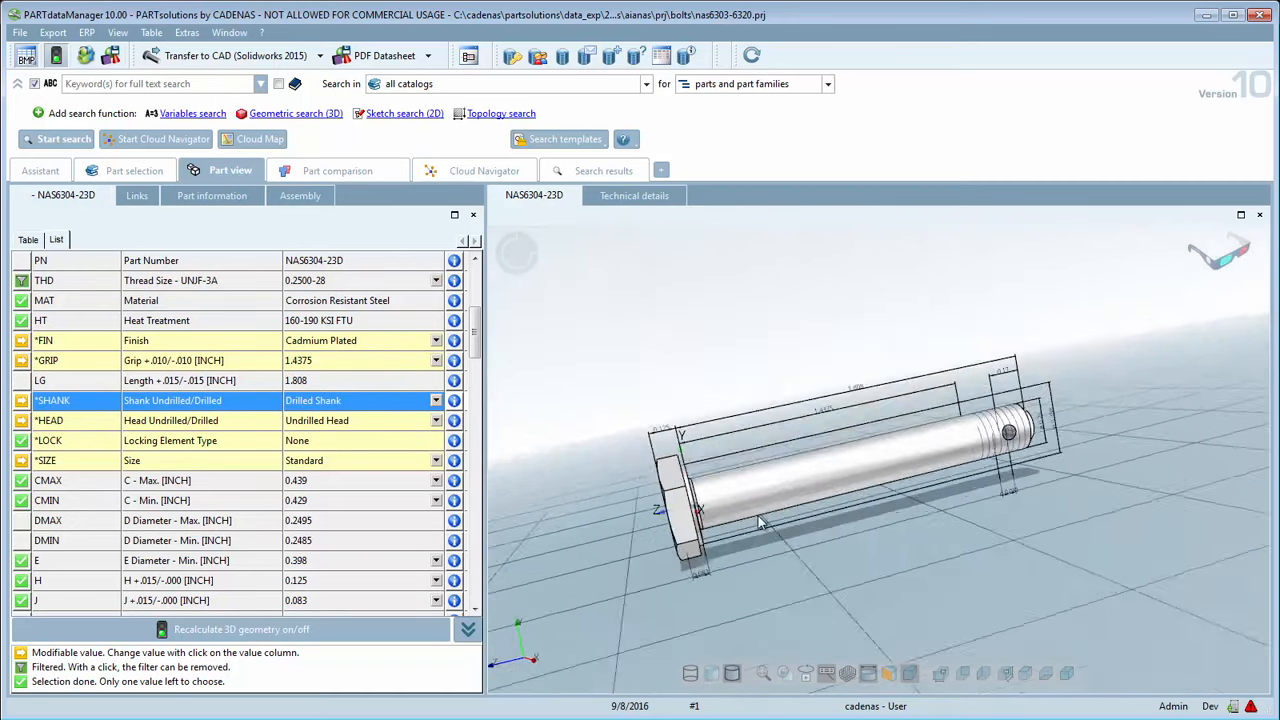
# Step: Export the configured bolt as a PDF datasheet using the nas_v2 template and review its 3D graphic and dimensioned drawing
pyautogui.click(384, 58)
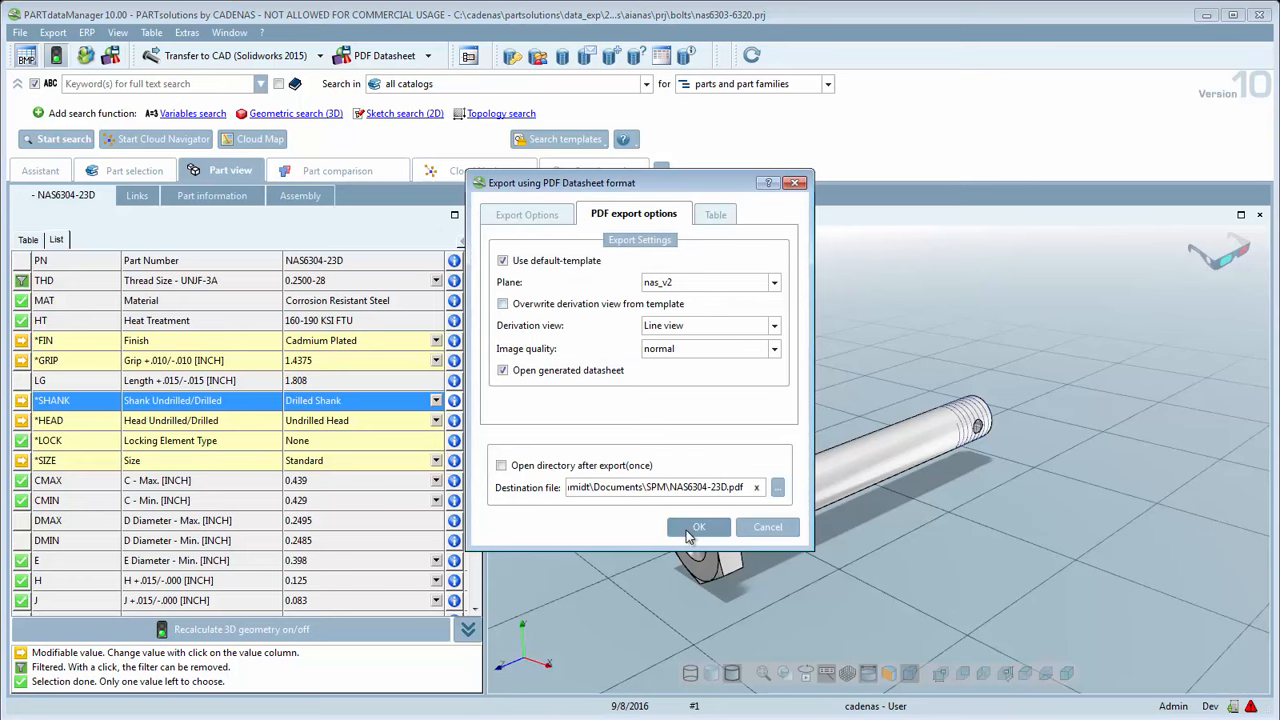
pyautogui.click(688, 530)
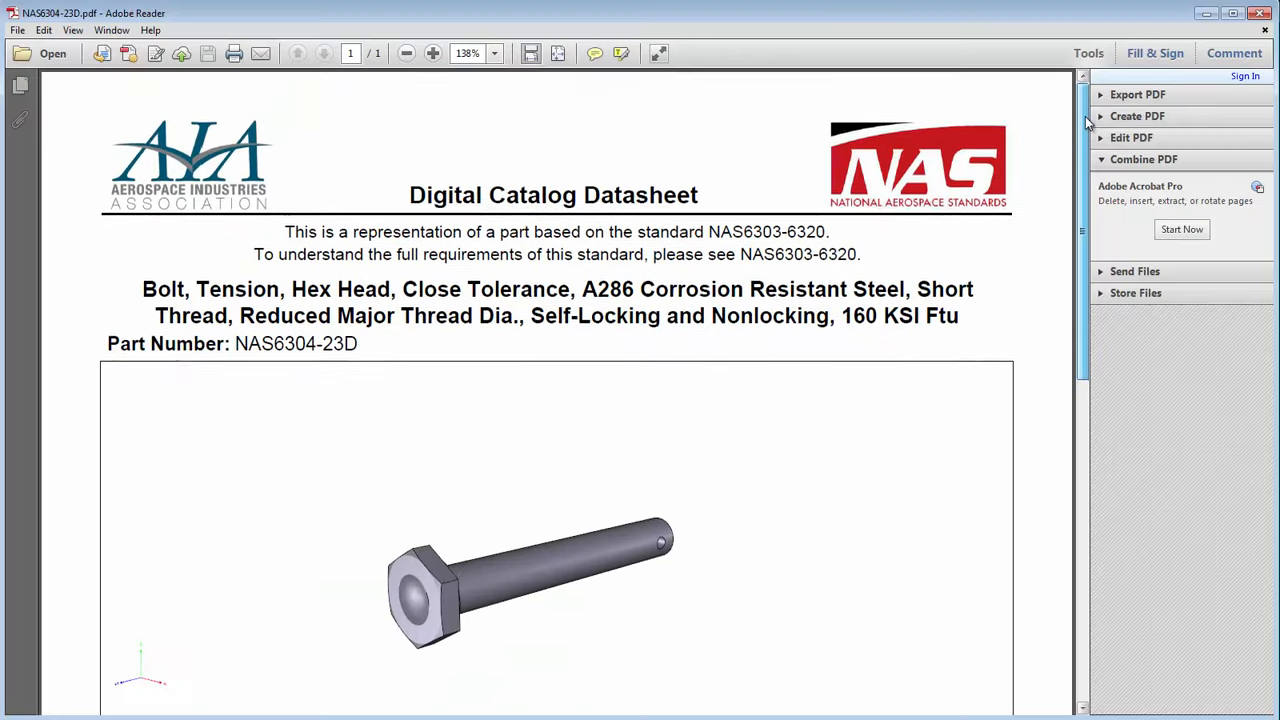
pyautogui.moveTo(1085, 116); pyautogui.dragTo(1085, 191)
pyautogui.moveTo(660, 437); pyautogui.dragTo(560, 487)
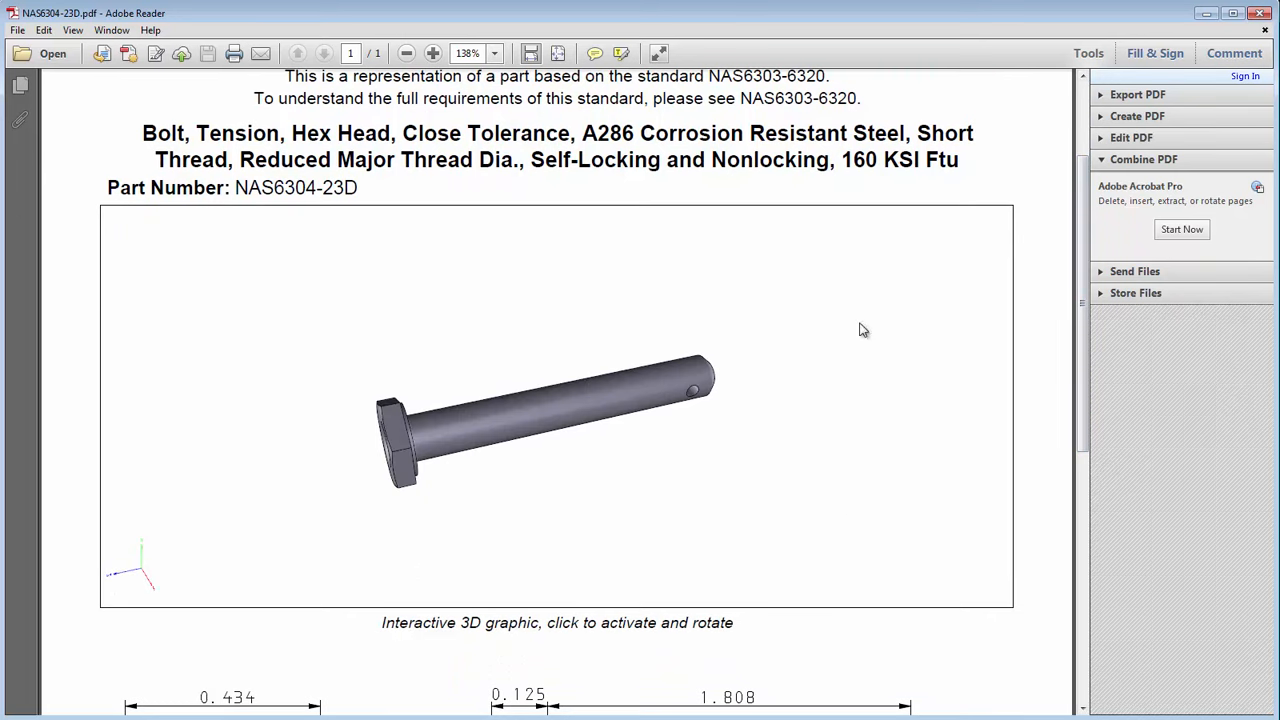
pyautogui.moveTo(1081, 286); pyautogui.dragTo(1080, 540)
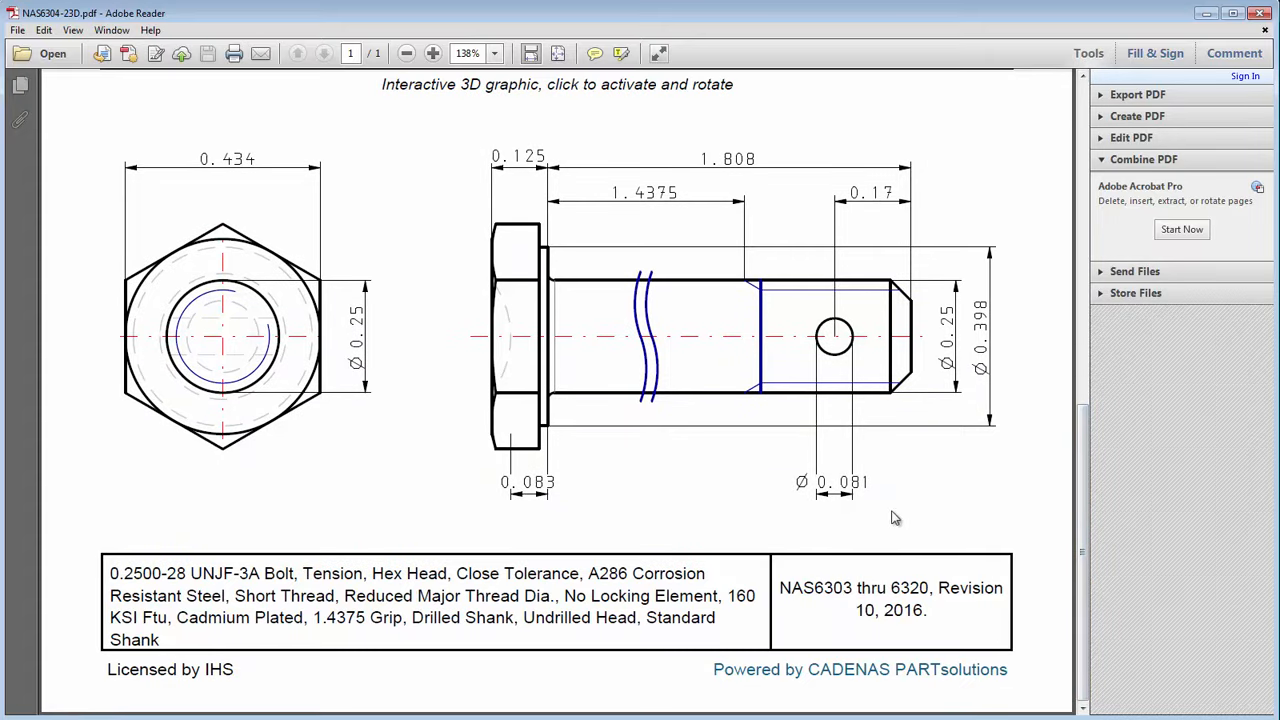
pyautogui.moveTo(1080, 490); pyautogui.dragTo(1095, 165)
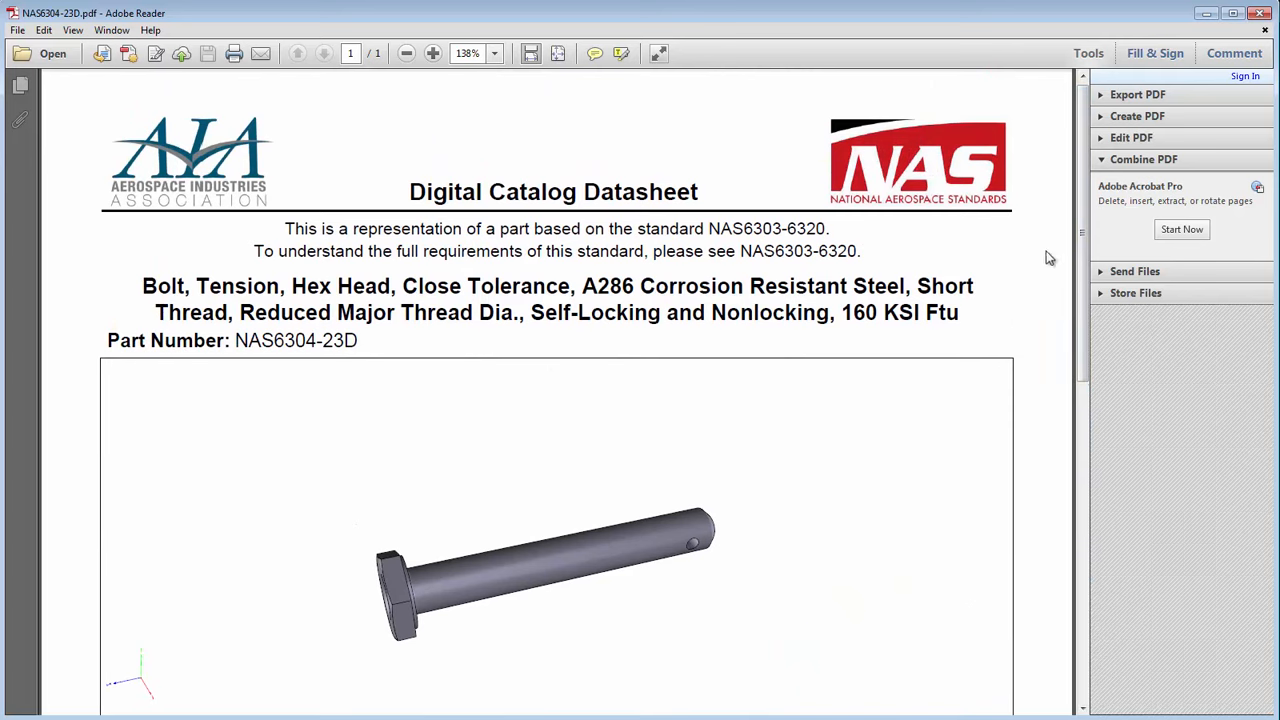
pyautogui.click(1258, 18)
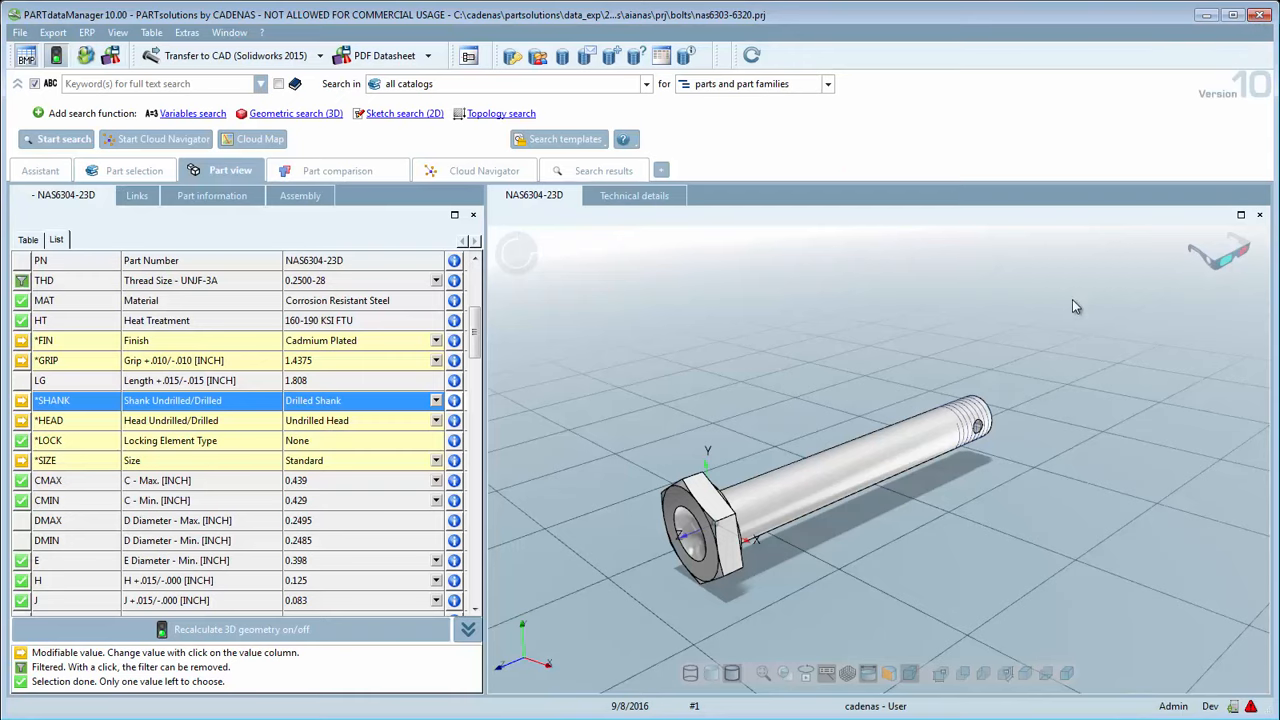
# Step: Transfer the bolt to SOLIDWORKS and place one instance in the open space beside the wheel assembly
pyautogui.click(231, 58)
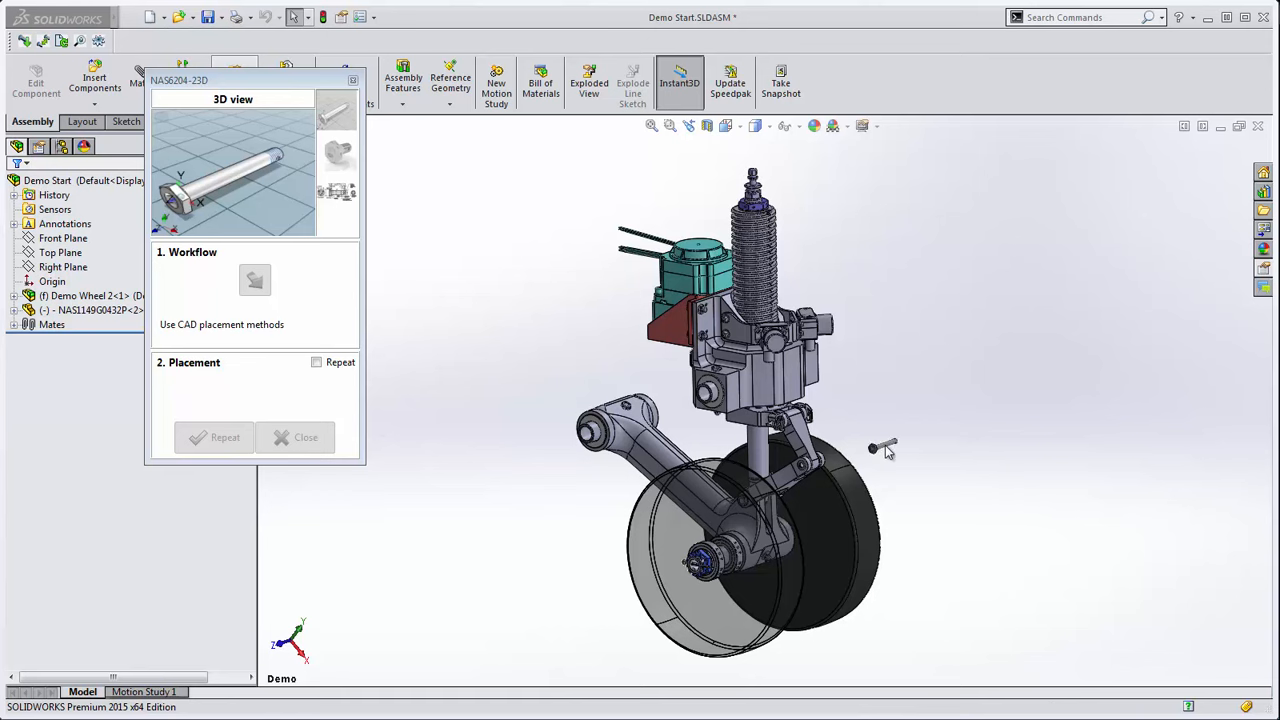
pyautogui.click(882, 449)
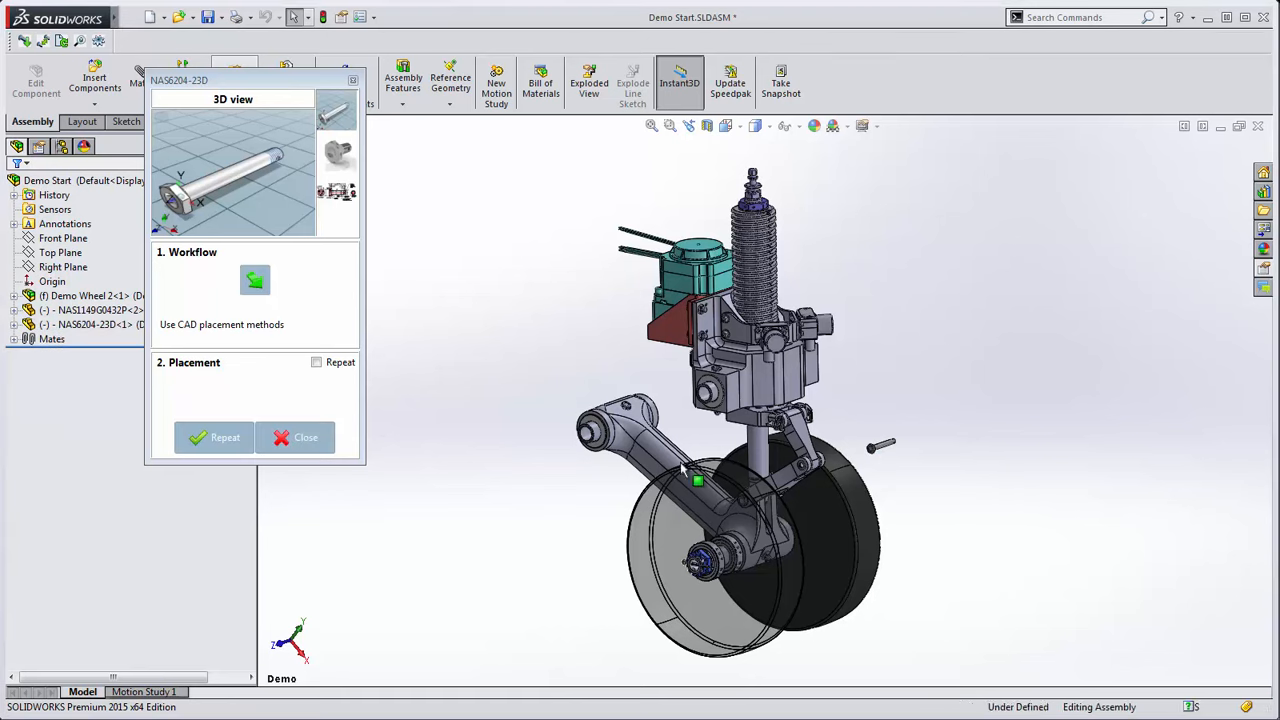
pyautogui.click(305, 437)
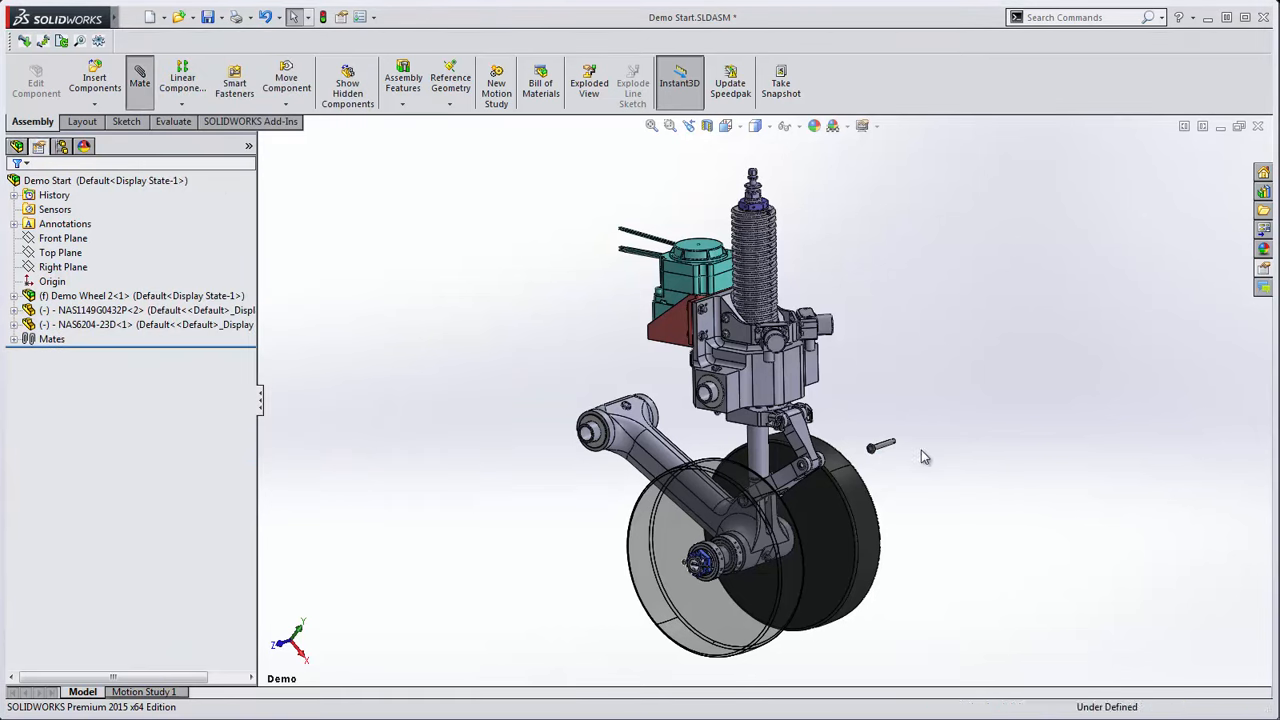
# Step: Add a concentric mate between the bolt's shank and the hole at the pivot joint of the linkage arms
pyautogui.scroll(-5, 900, 445)
pyautogui.click(859, 410)
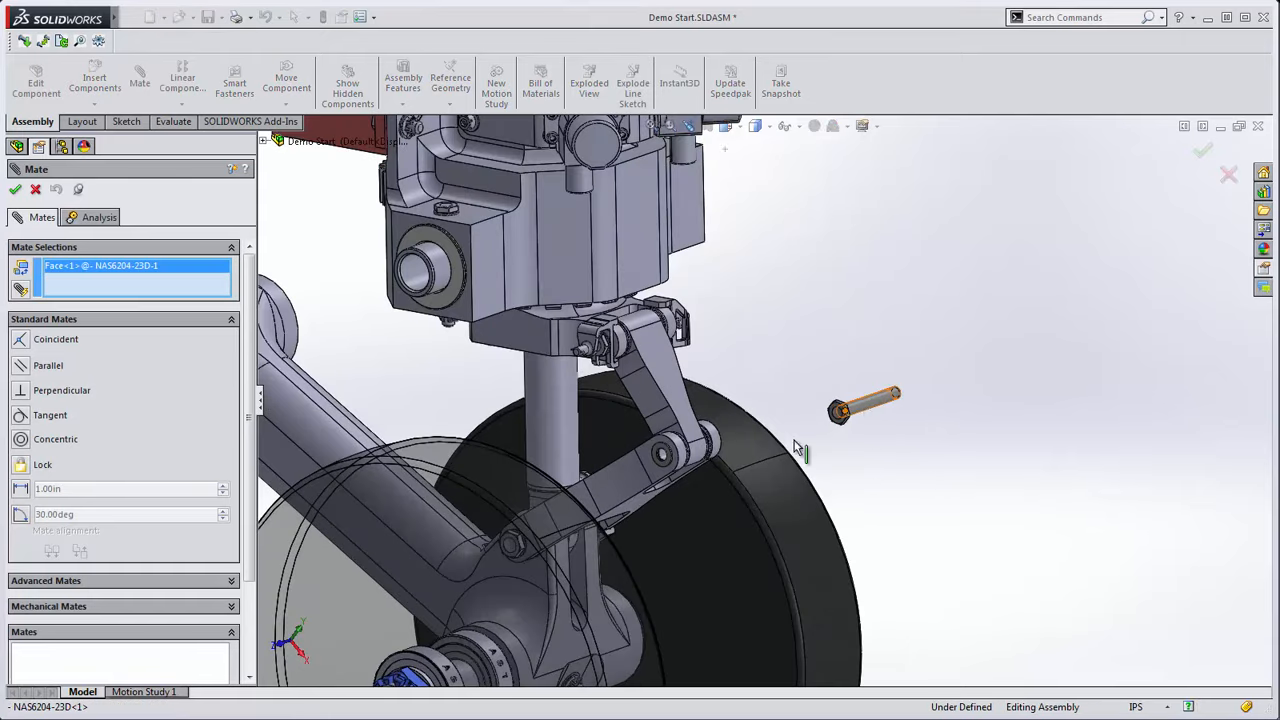
pyautogui.scroll(-5, 660, 455)
pyautogui.click(693, 418)
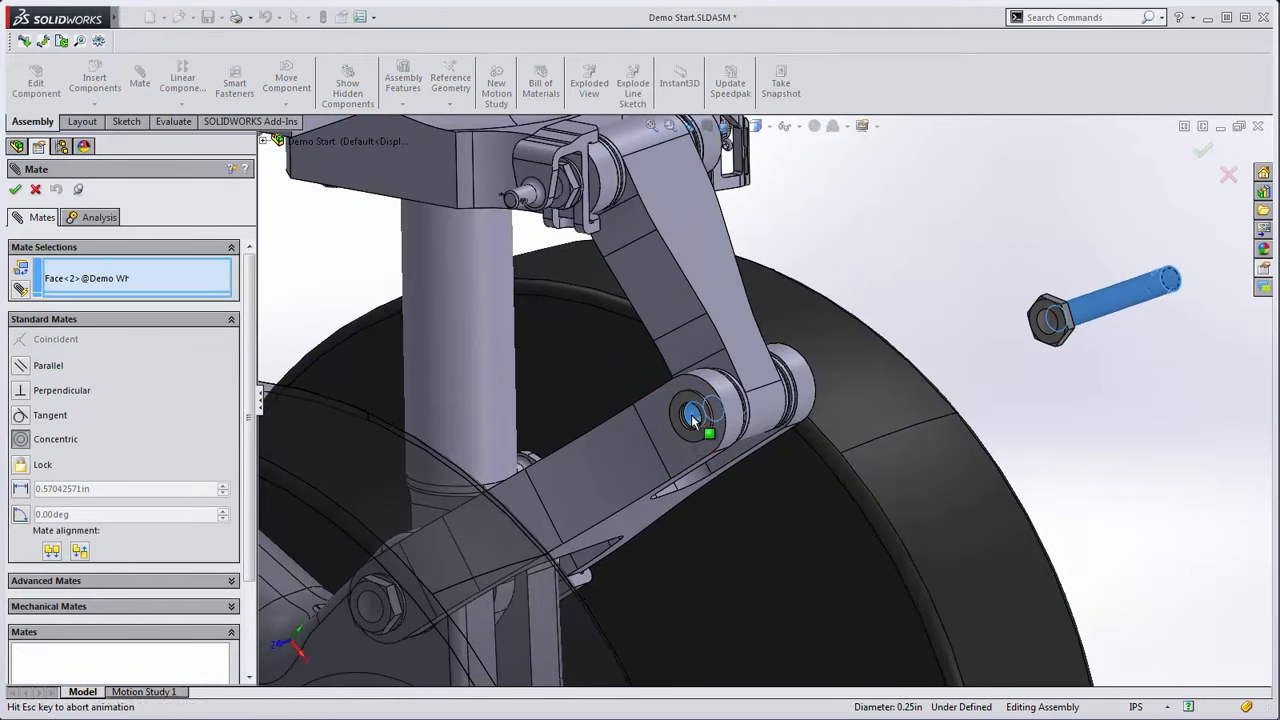
pyautogui.press('Return')
# Step: Slide the bolt out along its hole and mate the underside of its head coincident with the washer face
pyautogui.moveTo(735, 590); pyautogui.dragTo(760, 540, button='middle')
pyautogui.click(923, 428)
pyautogui.moveTo(923, 428); pyautogui.dragTo(338, 414)
pyautogui.scroll(-8, 320, 475)
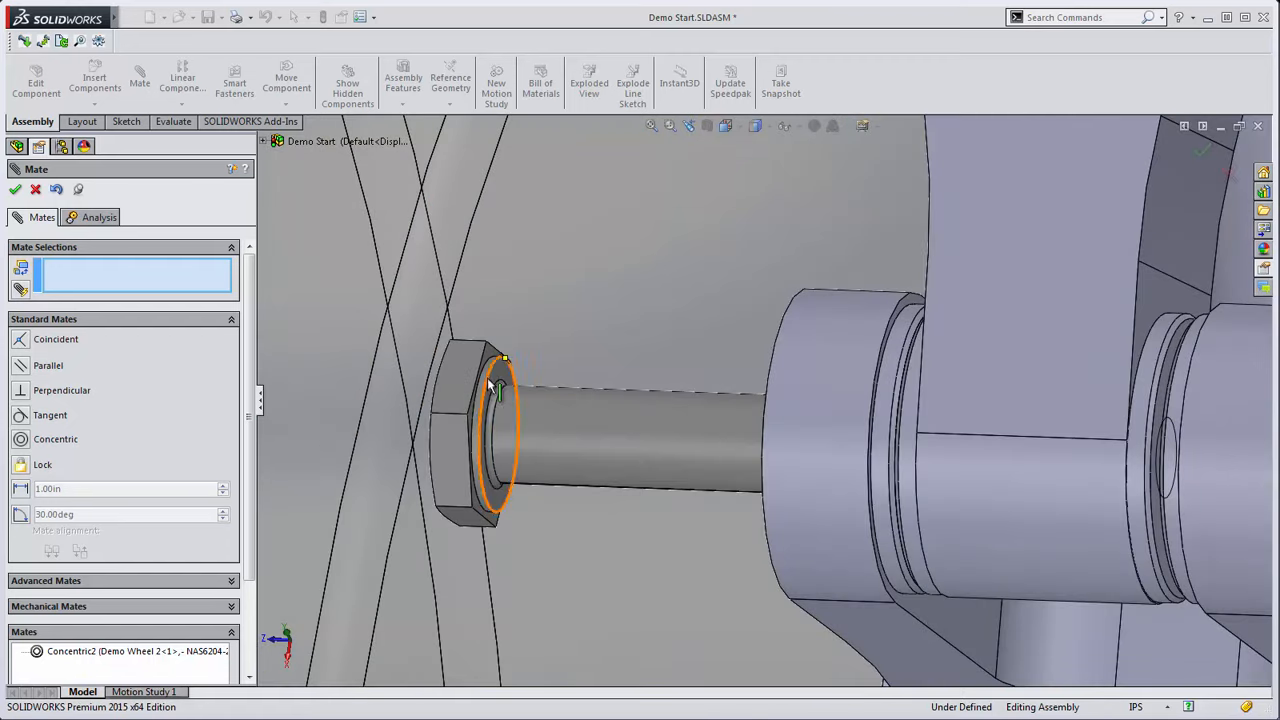
pyautogui.click(491, 379)
pyautogui.scroll(3, 627, 470)
pyautogui.moveTo(627, 470); pyautogui.dragTo(694, 423, button='middle')
pyautogui.scroll(-2, 1205, 308)
pyautogui.scroll(-2, 1090, 340)
pyautogui.click(920, 336)
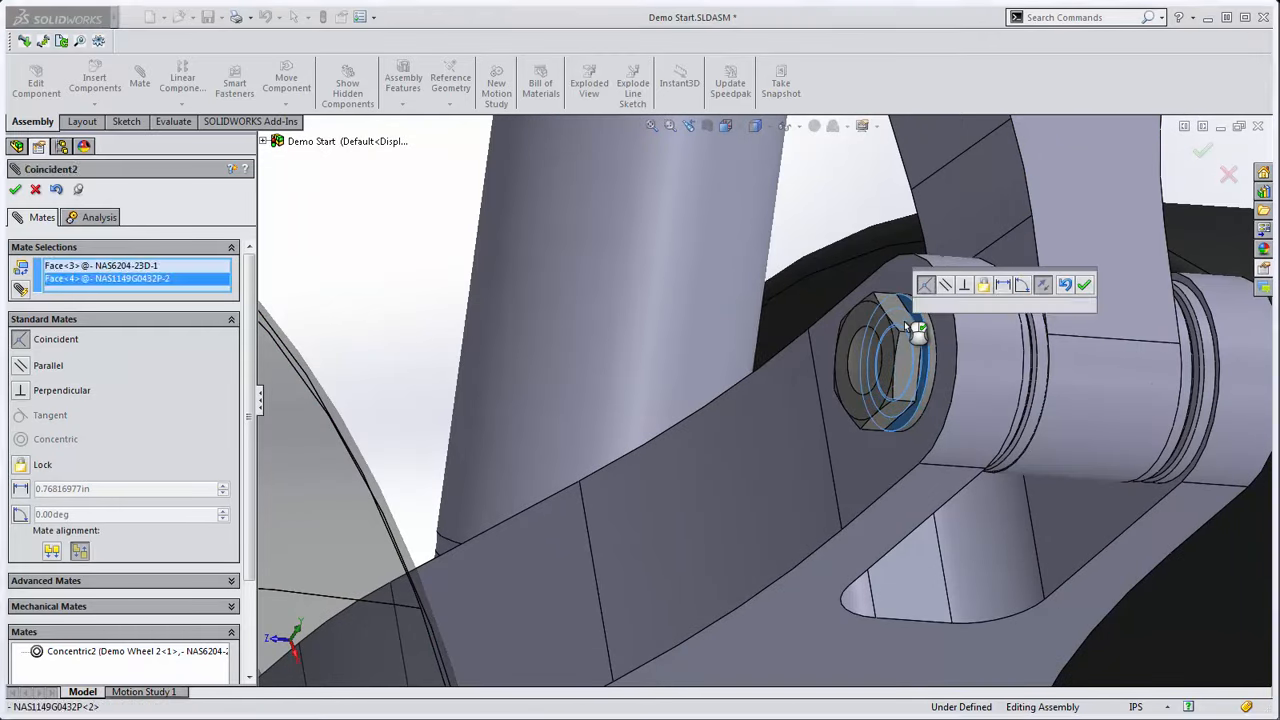
pyautogui.press('Return')
pyautogui.click(15, 189)
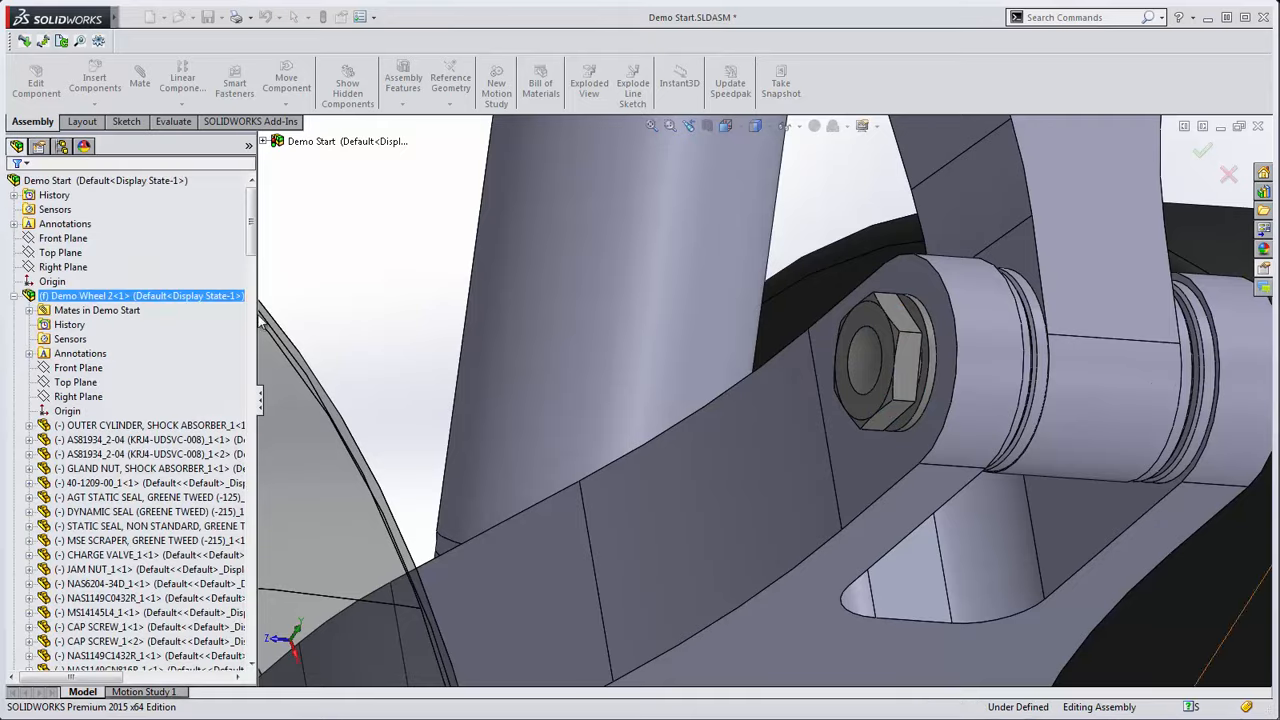
# Step: Open the inserted bolt as its own part and examine the custom properties in its file information
pyautogui.scroll(5, 906, 420)
pyautogui.scroll(-4, 938, 400)
pyautogui.moveTo(941, 385); pyautogui.dragTo(912, 352, button='middle')
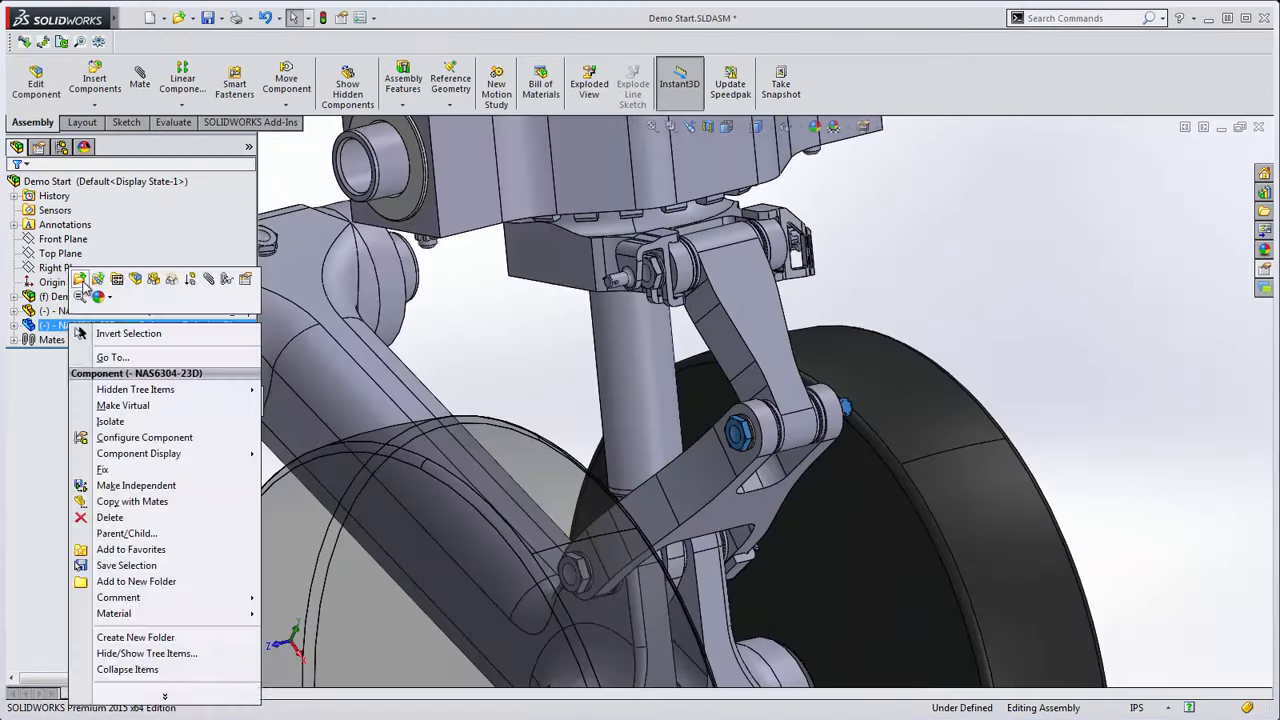
pyautogui.click(80, 280)
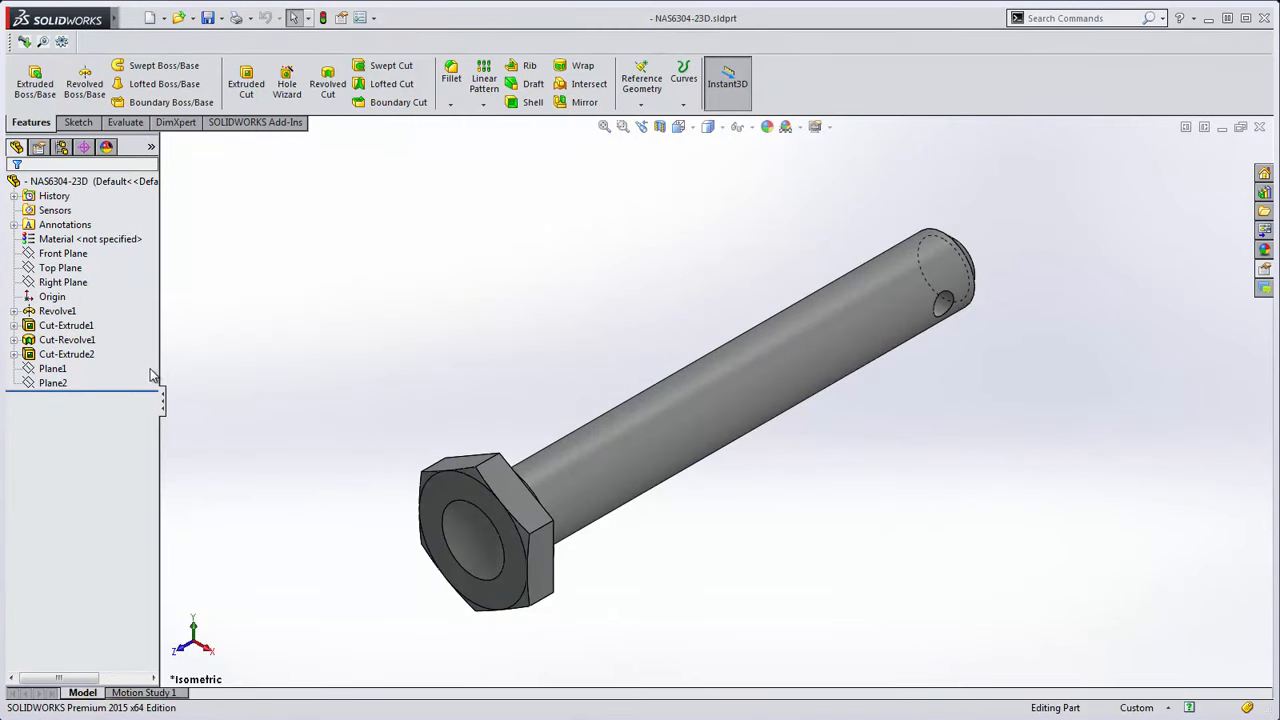
pyautogui.click(341, 17)
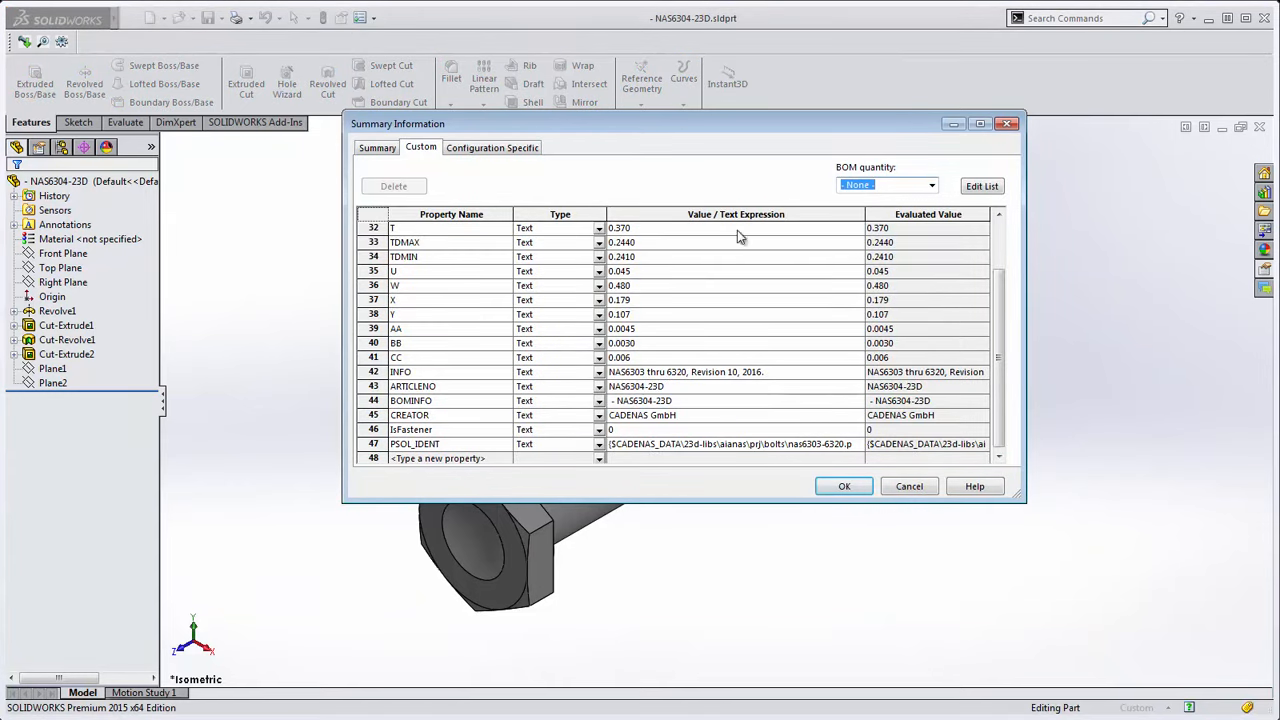
pyautogui.scroll(-1, 998, 348)
pyautogui.moveTo(998, 348); pyautogui.dragTo(996, 275)
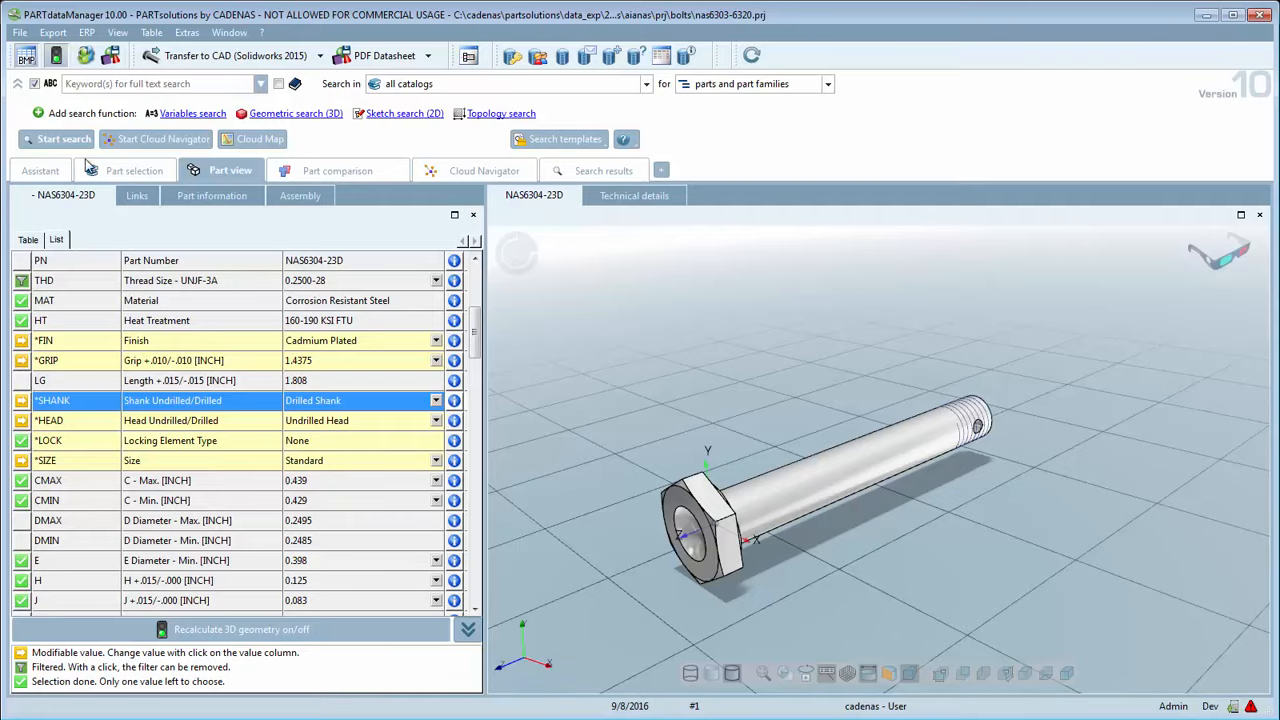
# Step: Return to the top level of the catalogs and search all catalogs for "castellated nut"
pyautogui.click(106, 174)
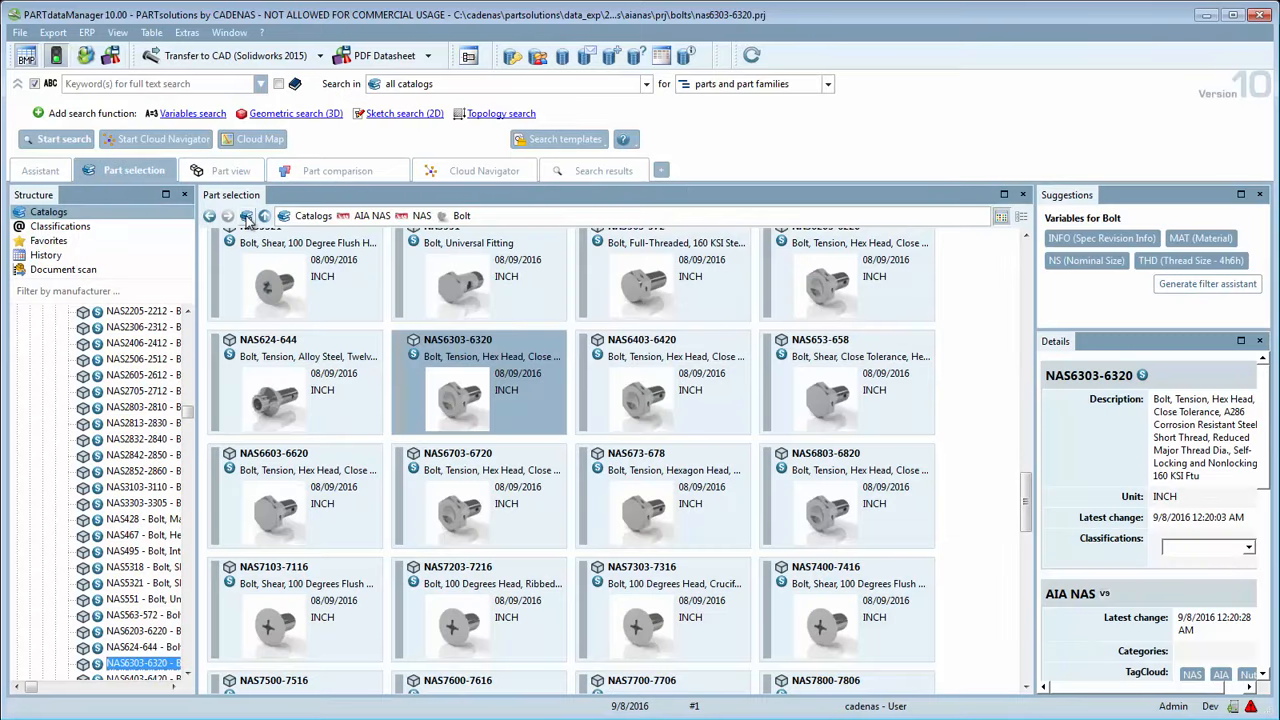
pyautogui.click(246, 218)
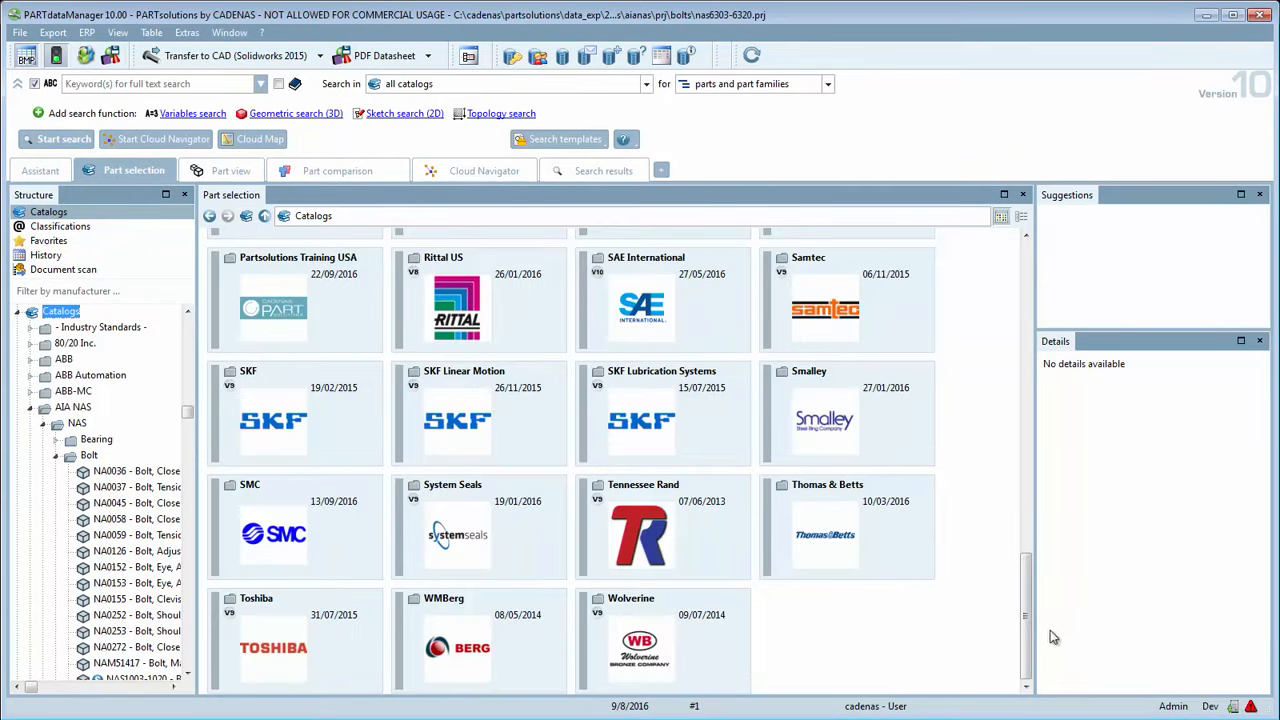
pyautogui.moveTo(1027, 624); pyautogui.dragTo(1025, 255)
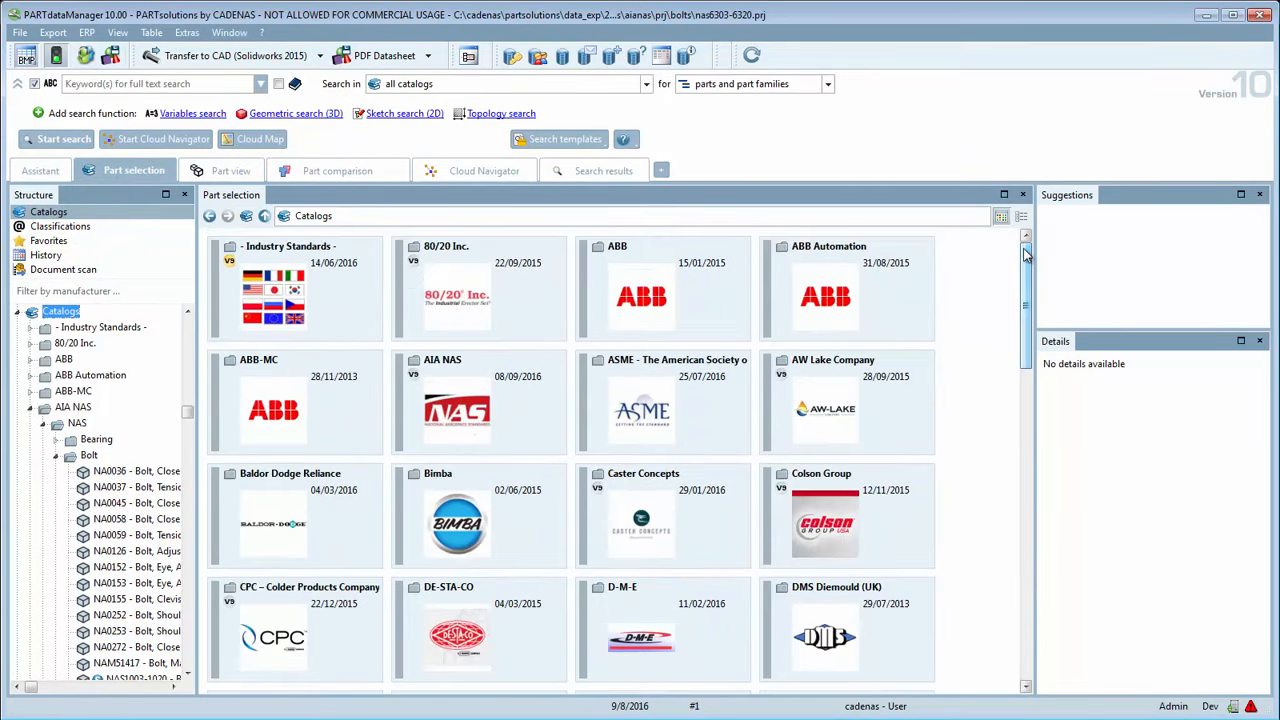
pyautogui.click(134, 85)
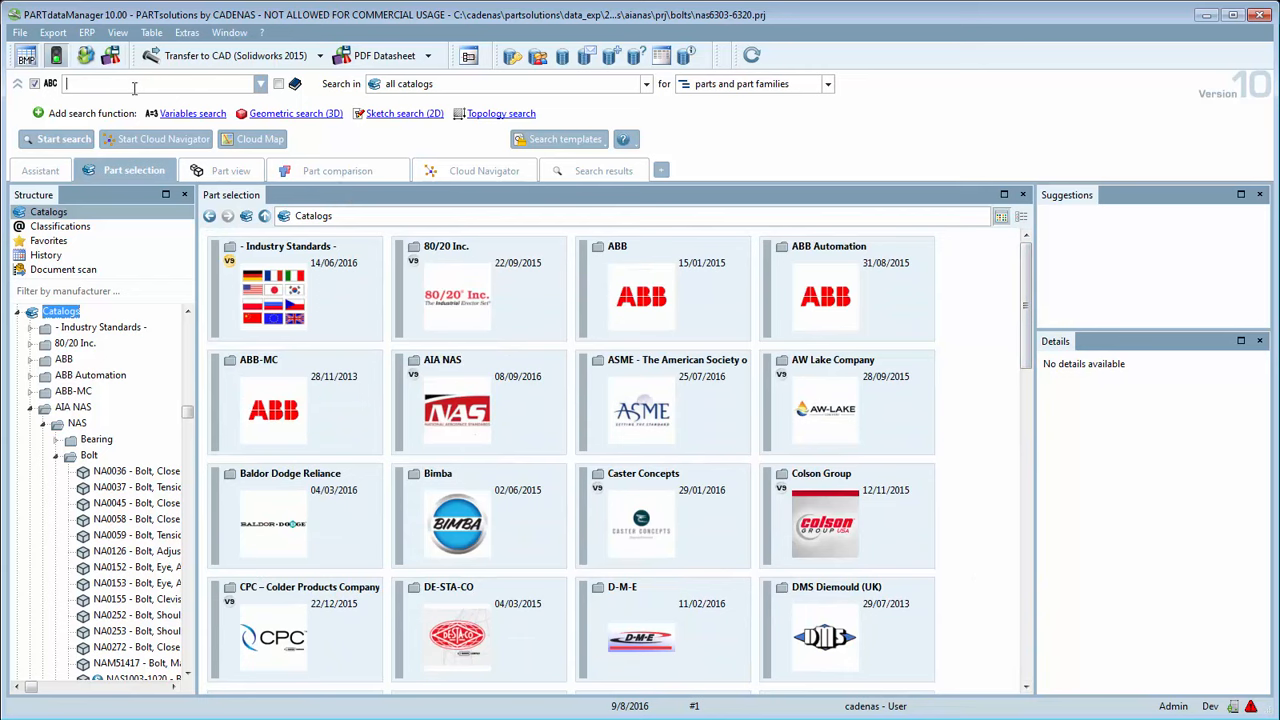
pyautogui.write('castellated nut')
pyautogui.press('Return')
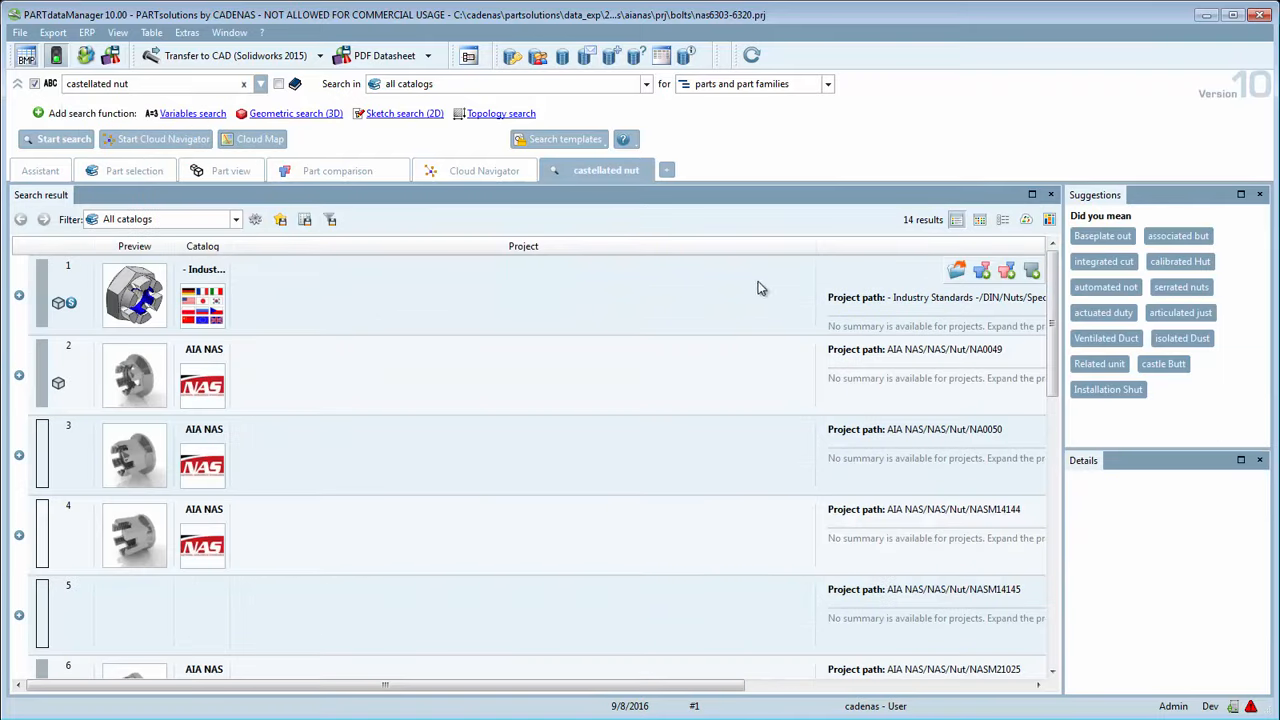
# Step: Filter the castellated nut search results to the AIA NAS catalog
pyautogui.moveTo(1054, 300)
pyautogui.mouseDown()
pyautogui.moveTo(1057, 543)
pyautogui.moveTo(1050, 285)
pyautogui.mouseUp()
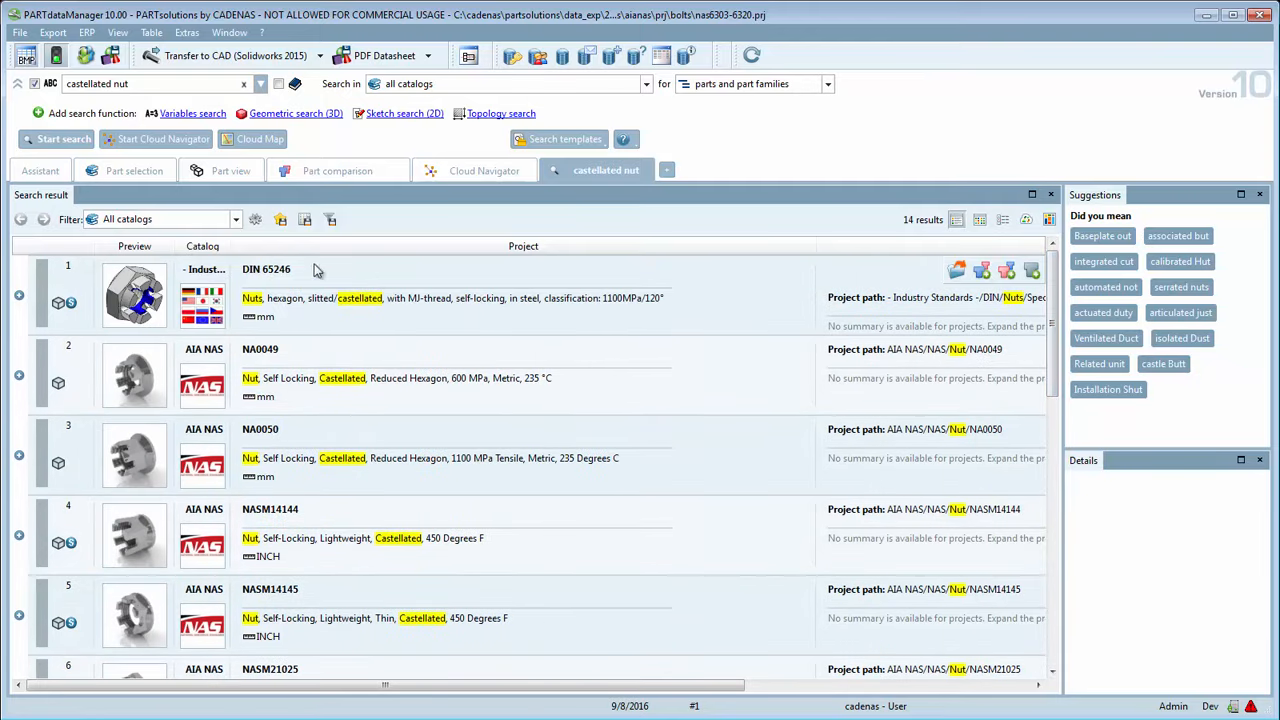
pyautogui.click(216, 222)
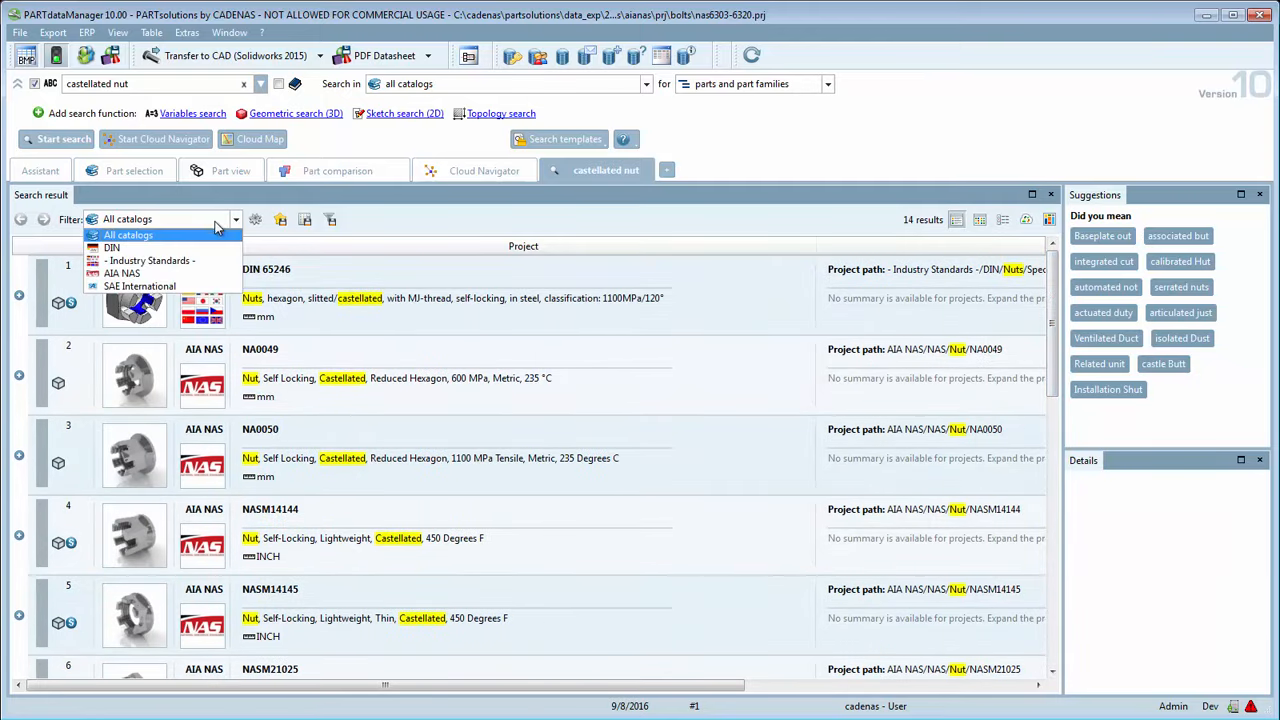
pyautogui.click(200, 273)
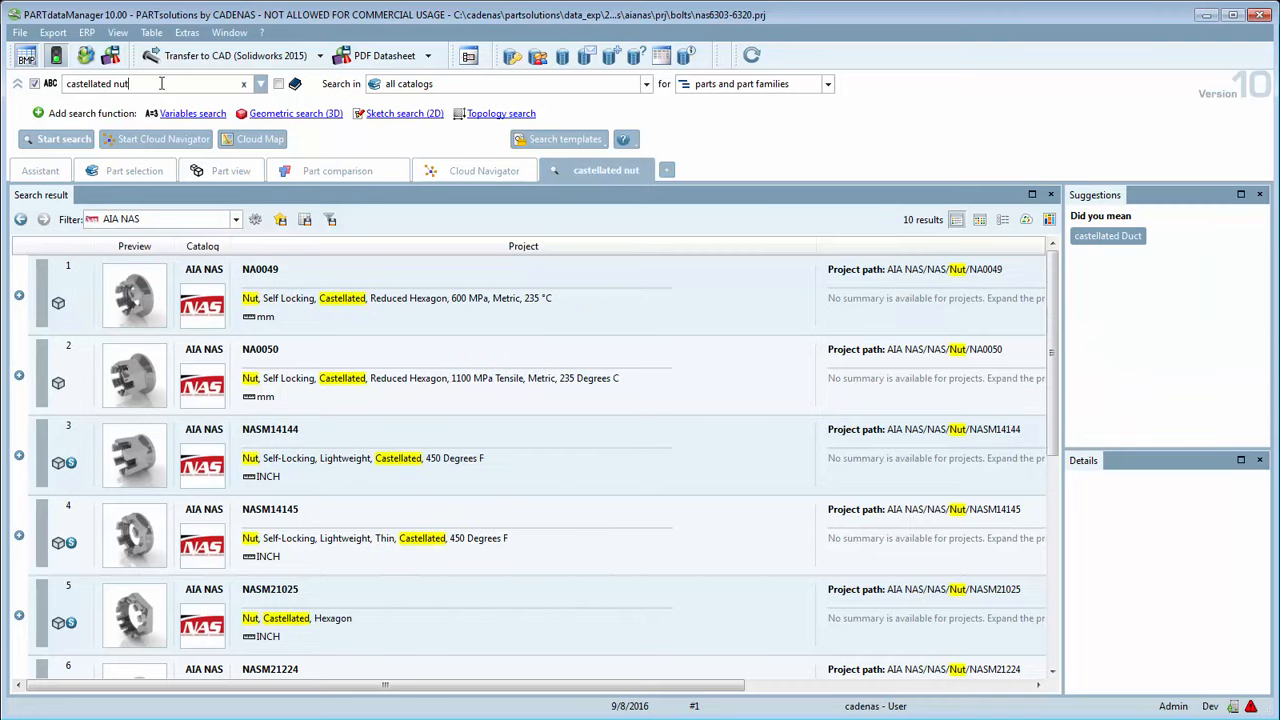
# Step: Refine the full-text search to "castellated nut thin self-locking"
pyautogui.write('thin')
pyautogui.press('Return')
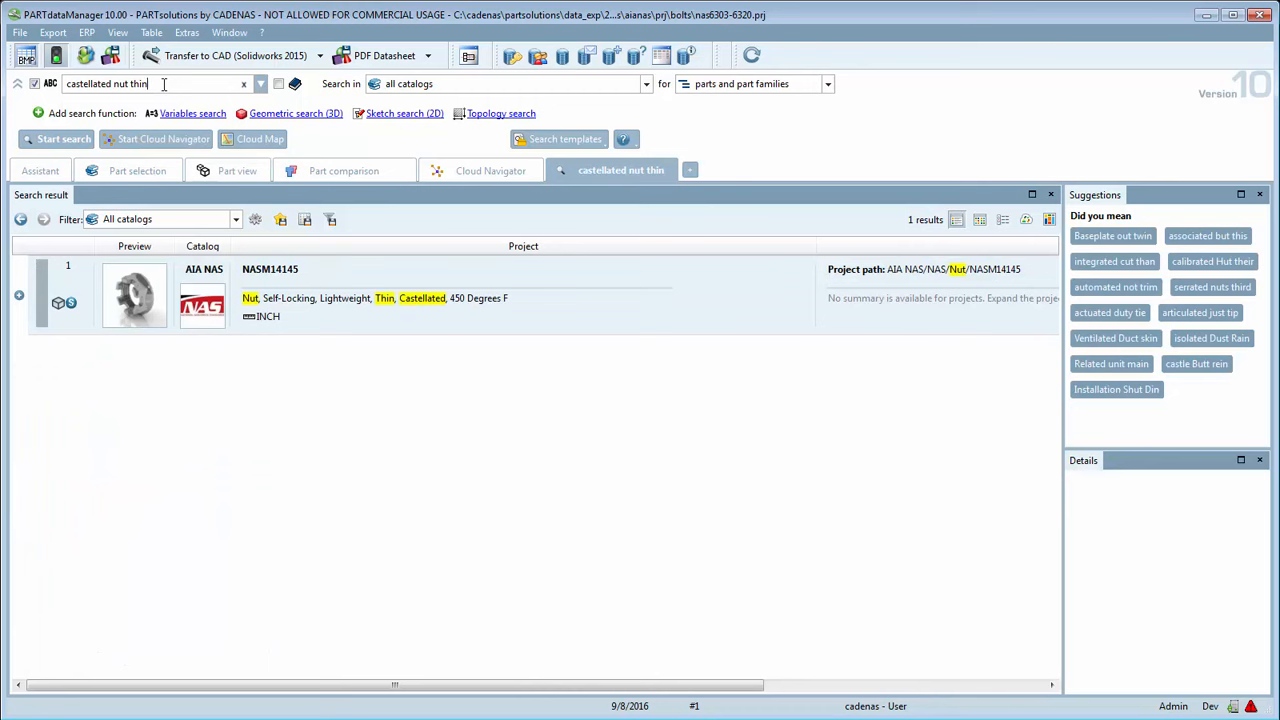
pyautogui.write('self')
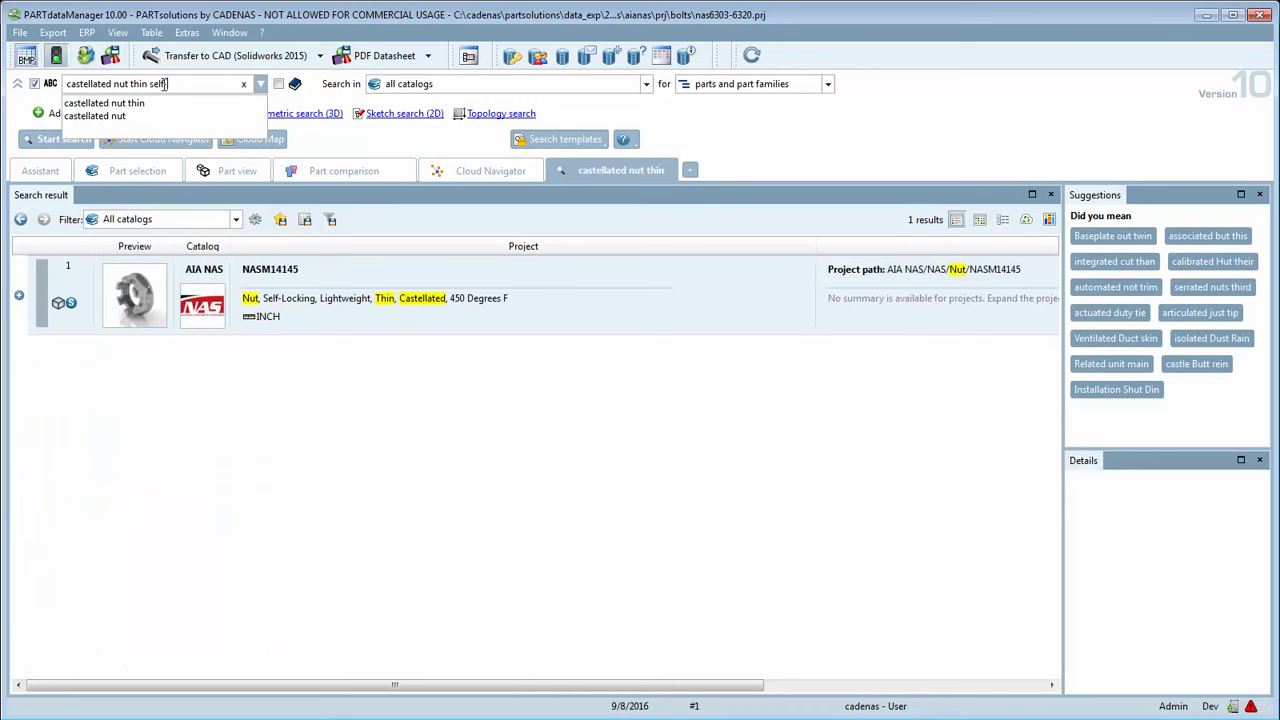
pyautogui.write('-locking')
pyautogui.press('Return')
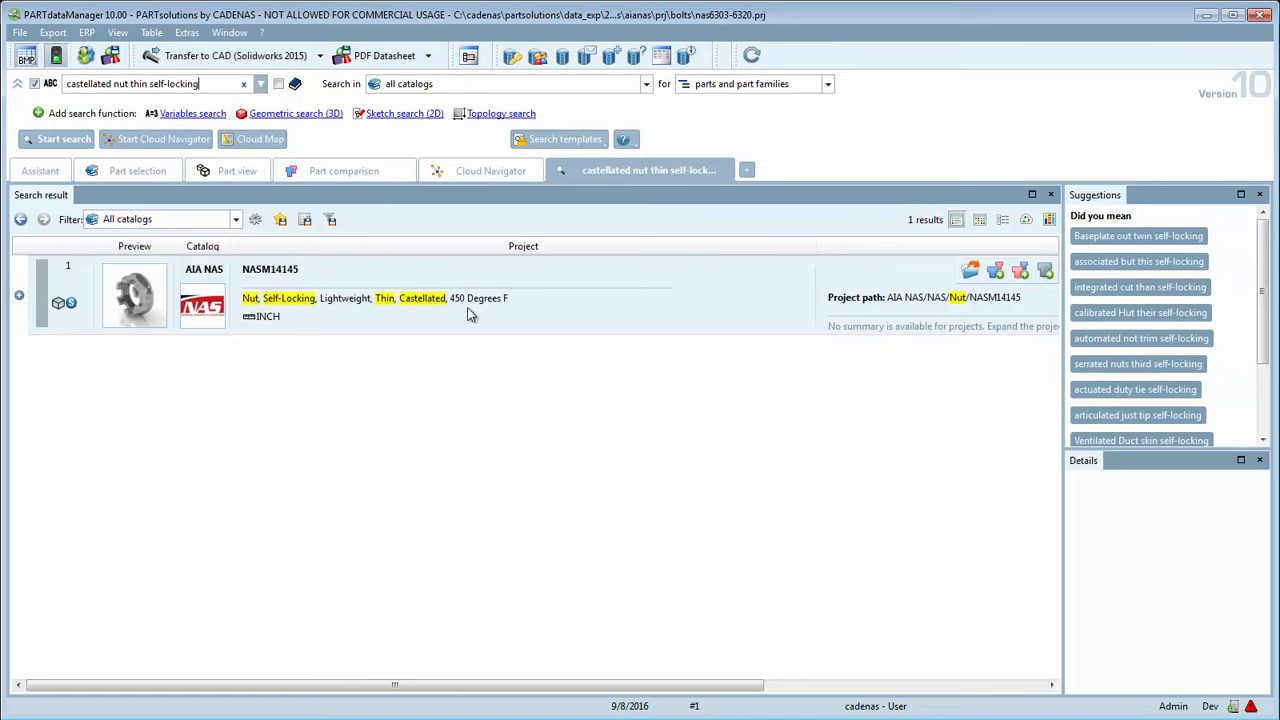
# Step: Expand the NASM14145 result and examine the thread sizes of its nut variants
pyautogui.click(18, 297)
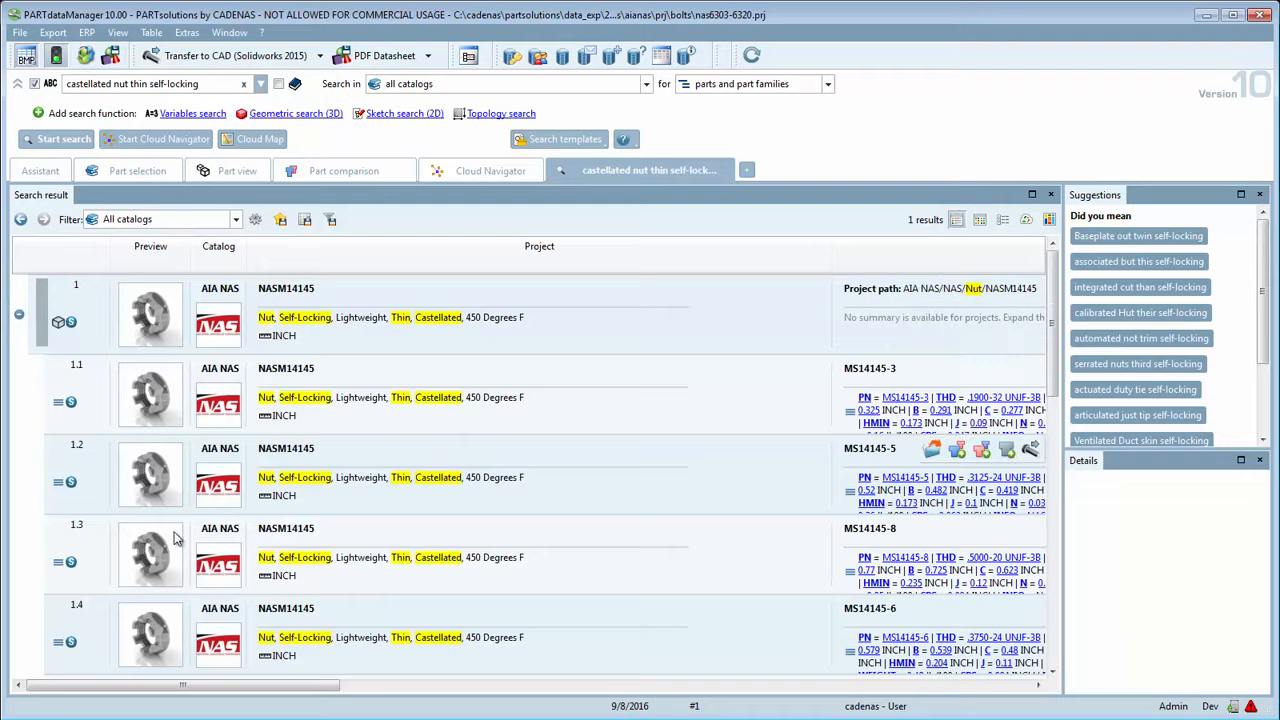
pyautogui.moveTo(246, 685); pyautogui.dragTo(453, 697)
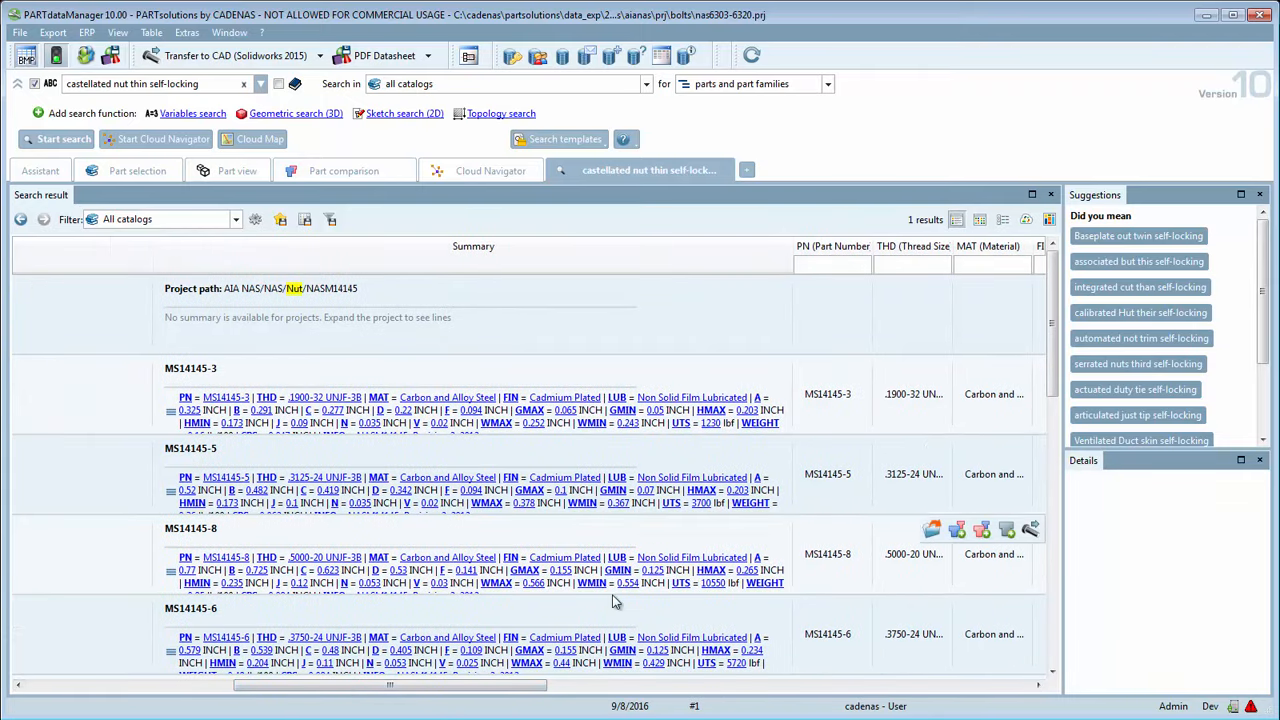
pyautogui.scroll(-3, 615, 601)
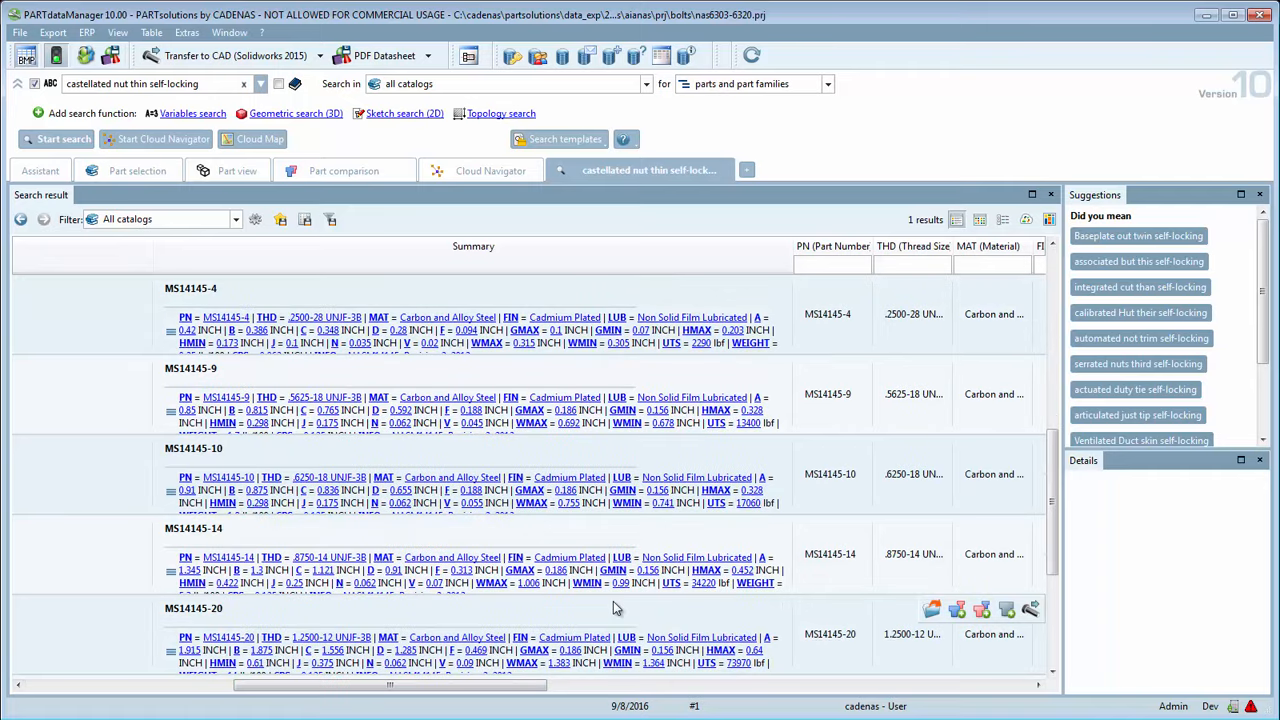
pyautogui.moveTo(609, 605)
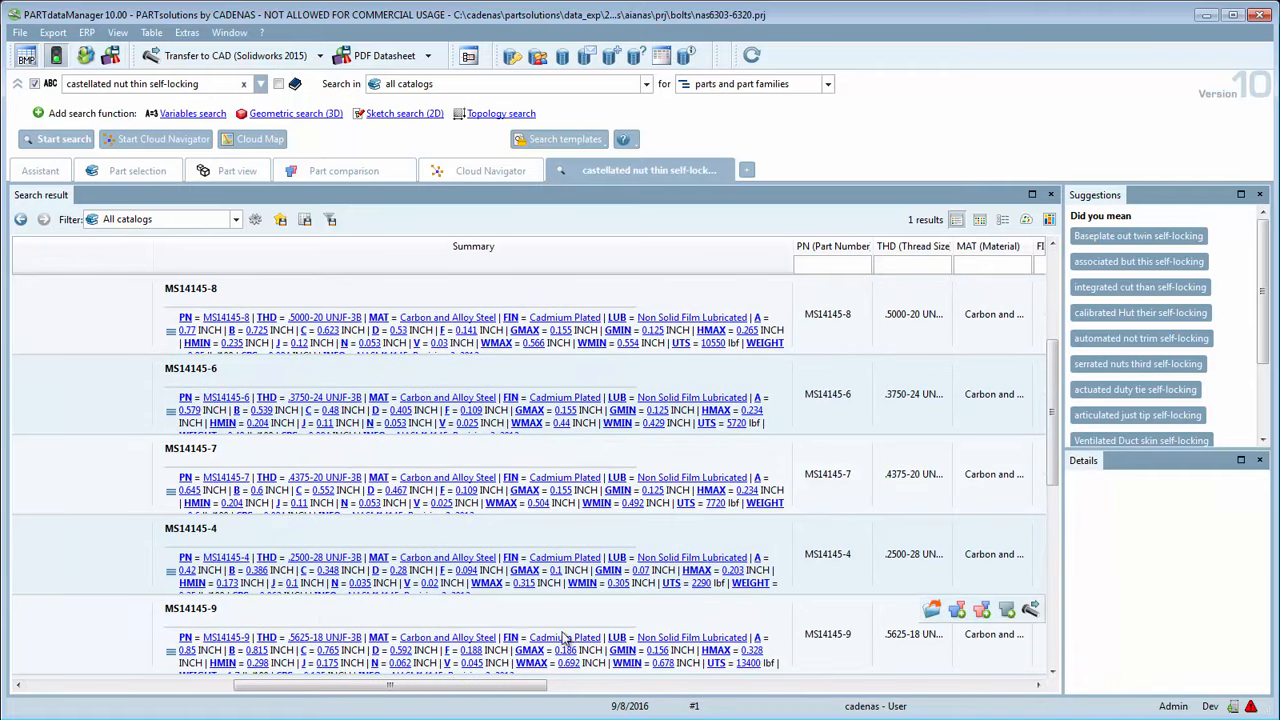
pyautogui.click(267, 558)
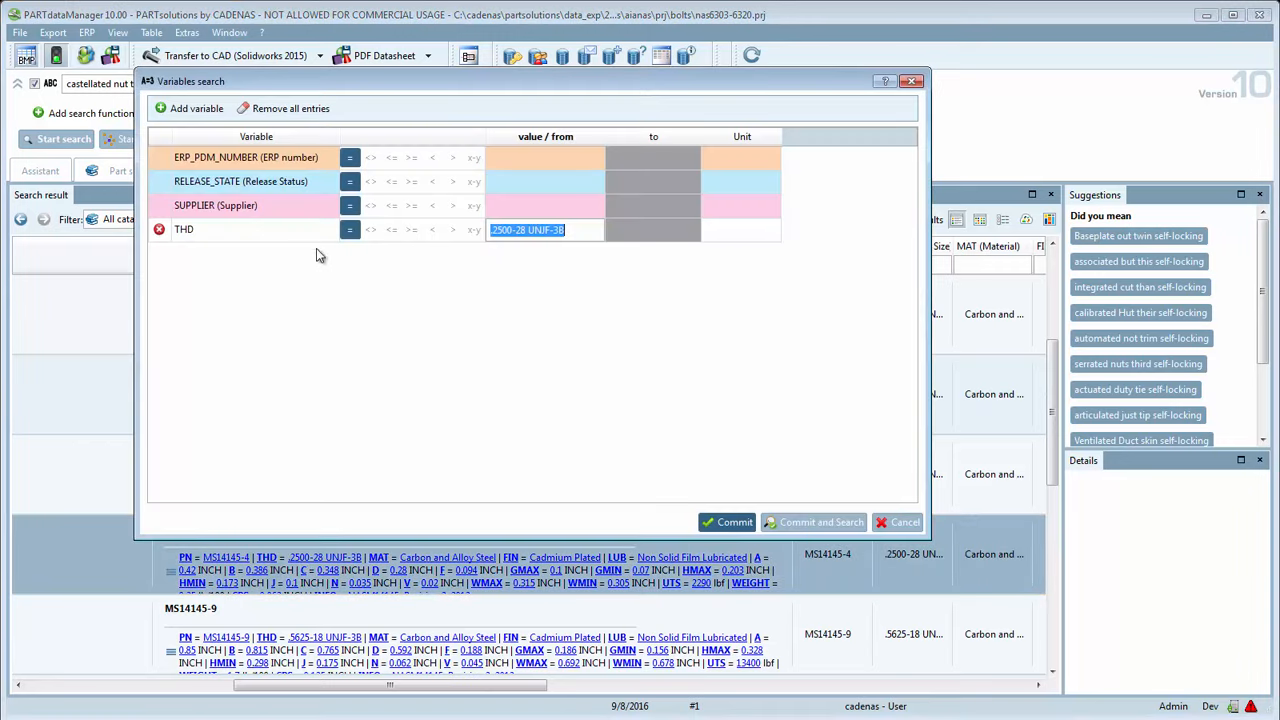
pyautogui.click(347, 234)
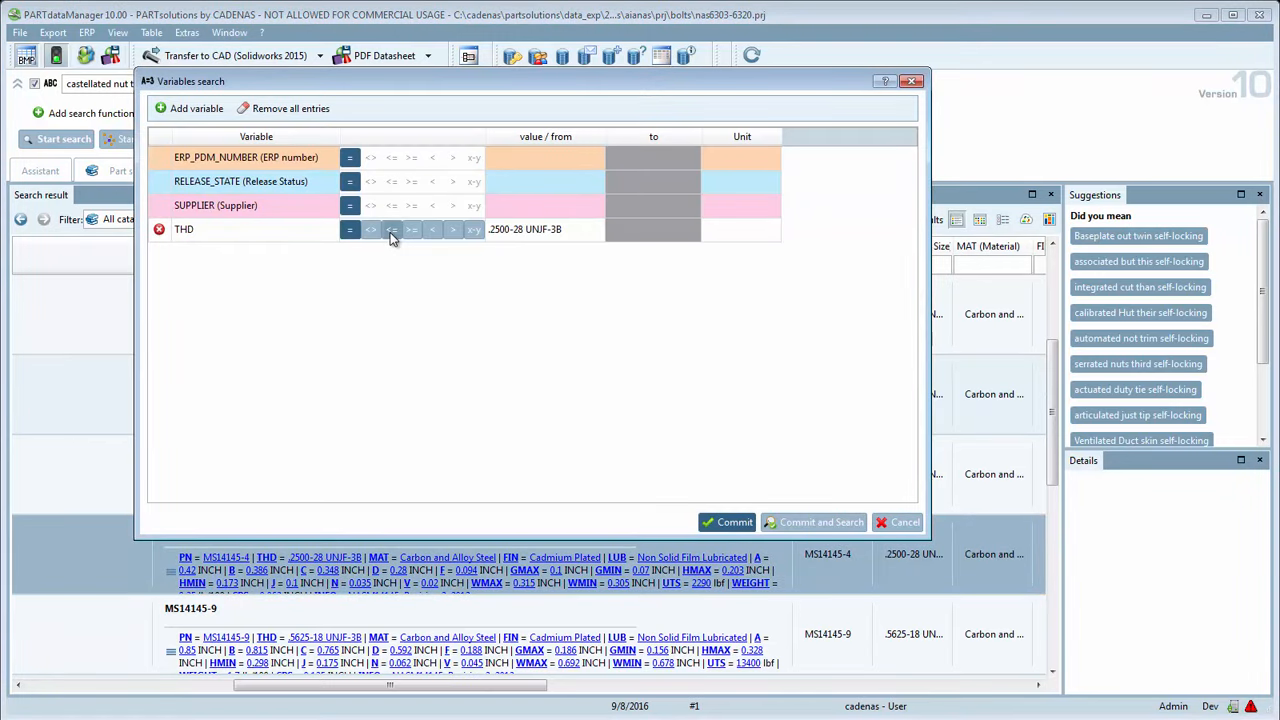
pyautogui.click(883, 525)
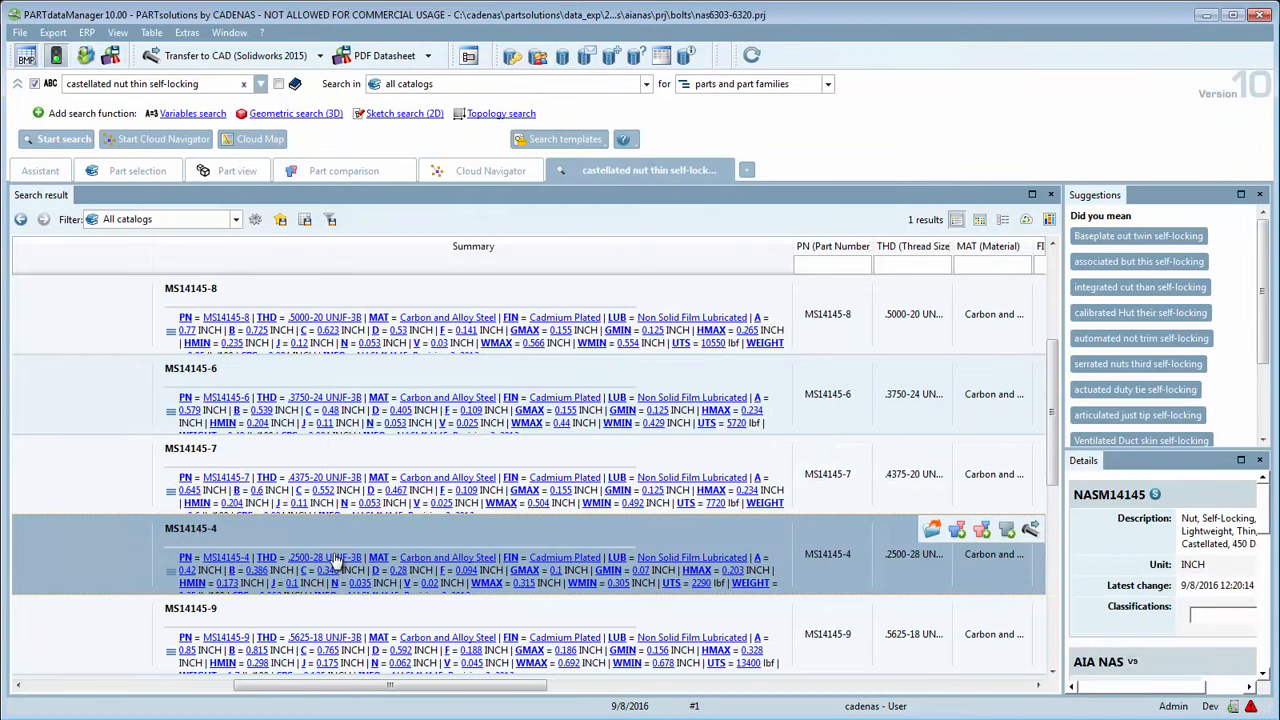
# Step: Search by the thread size .2500-28 UNJF-3B and open the matching MS14145-4 nut from the NASM14145 result
pyautogui.click(336, 558)
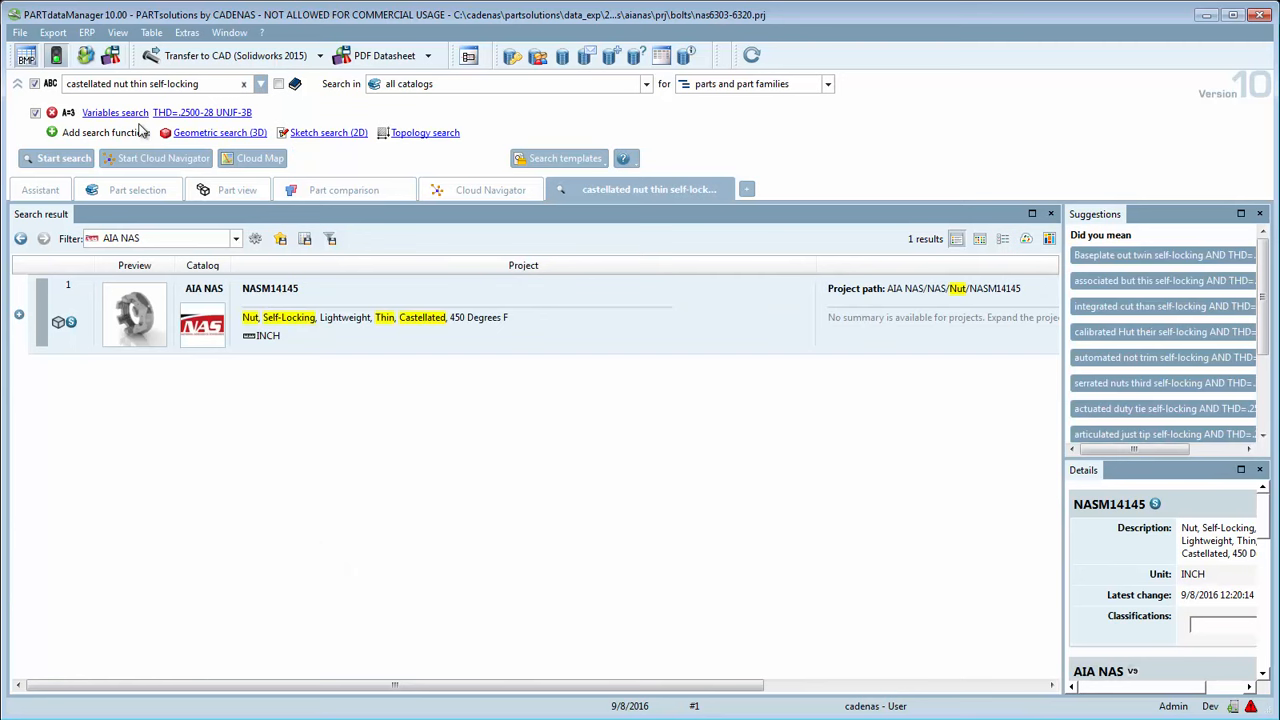
pyautogui.click(18, 314)
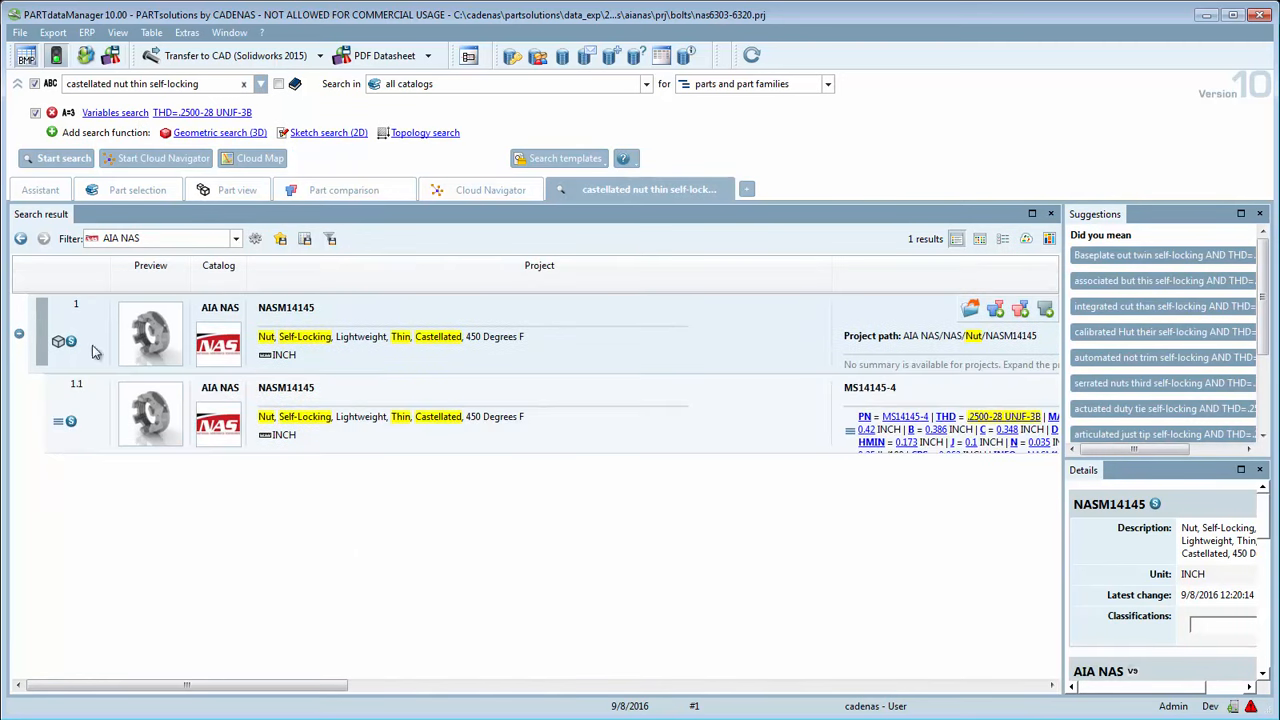
pyautogui.doubleClick(430, 420)
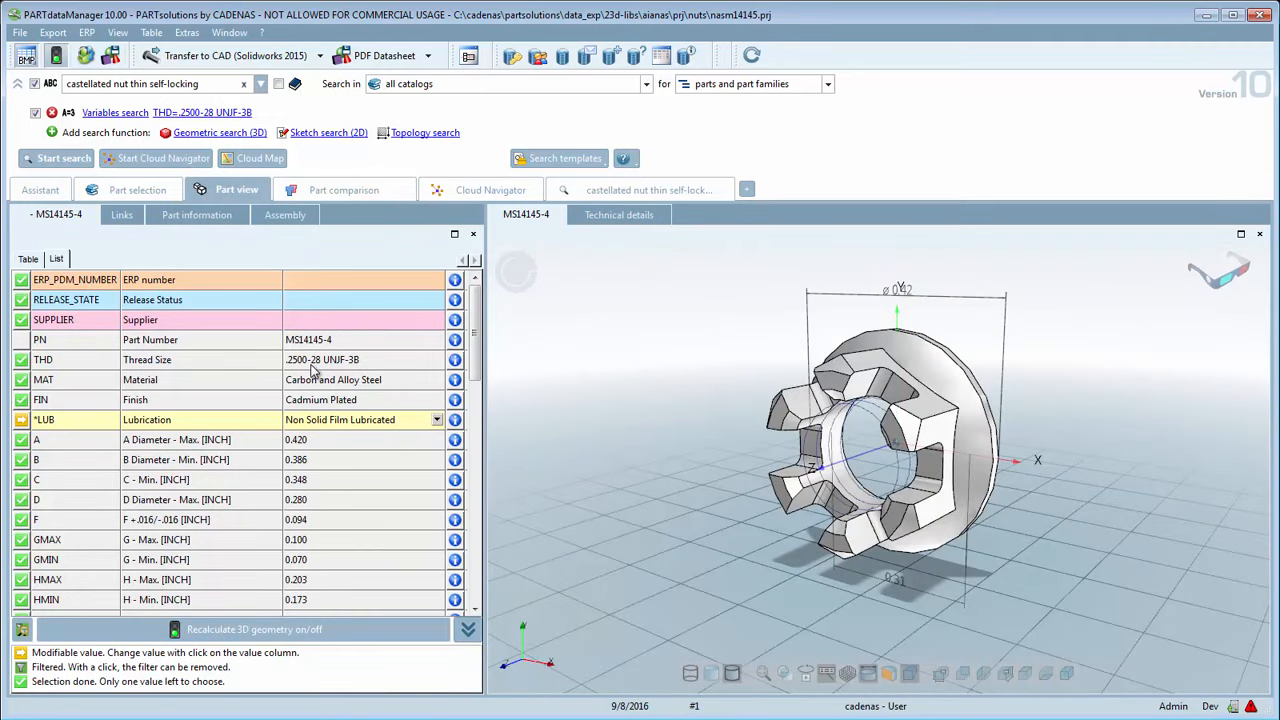
# Step: Transfer the MS14145-4 nut to SOLIDWORKS and place one instance in the open space beside the wheel
pyautogui.click(246, 58)
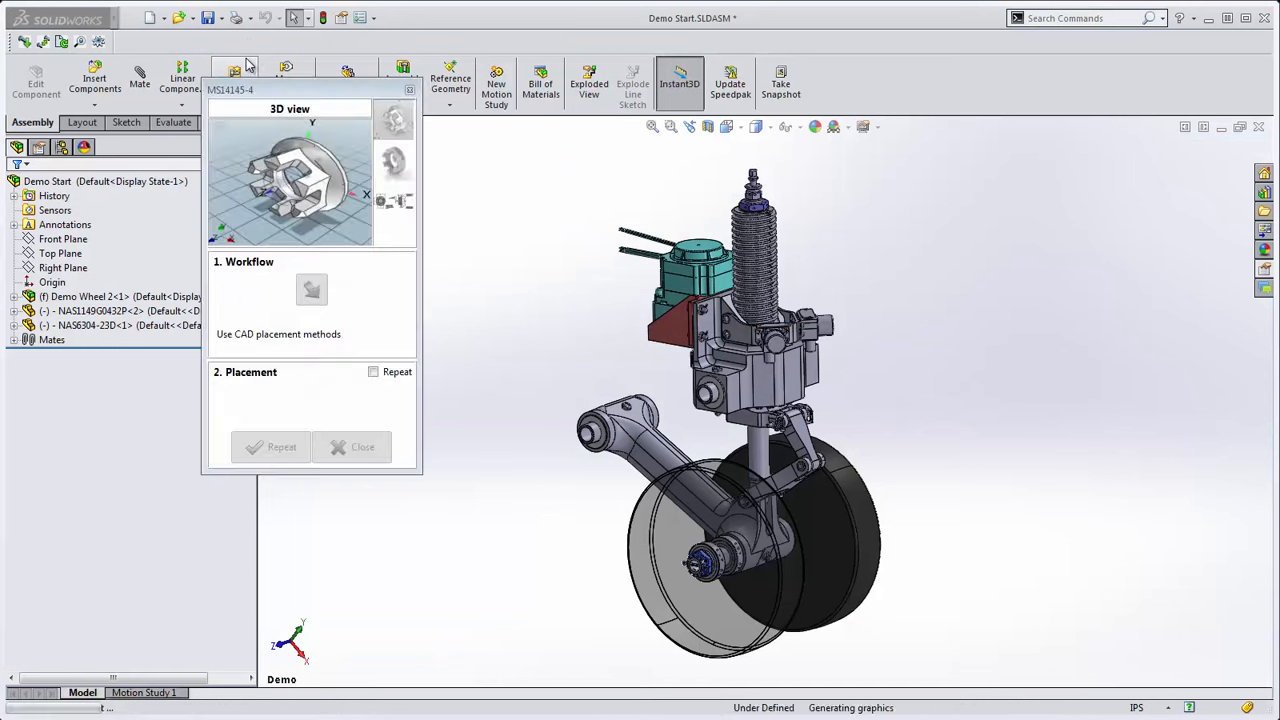
pyautogui.click(853, 450)
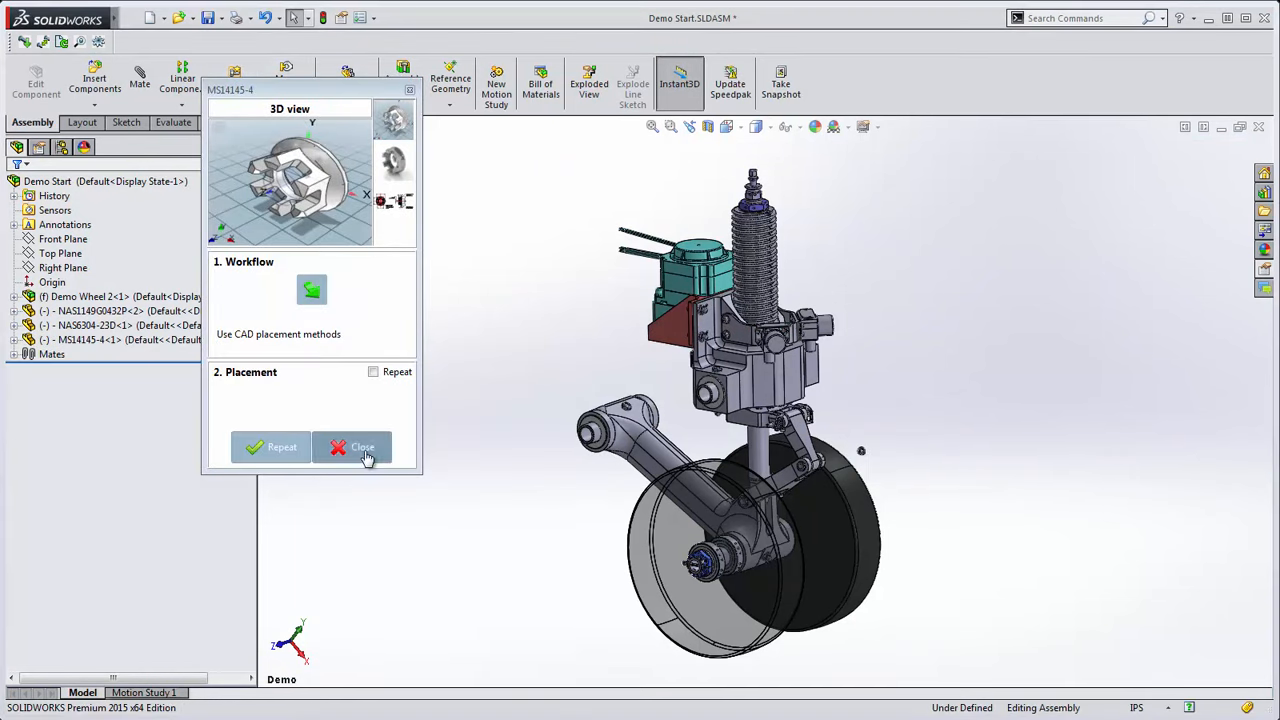
pyautogui.click(362, 447)
# Step: Add a concentric mate between the nut's bore and the bolt's threaded end, with the mate alignment flipped
pyautogui.click(142, 84)
pyautogui.scroll(-10, 870, 480)
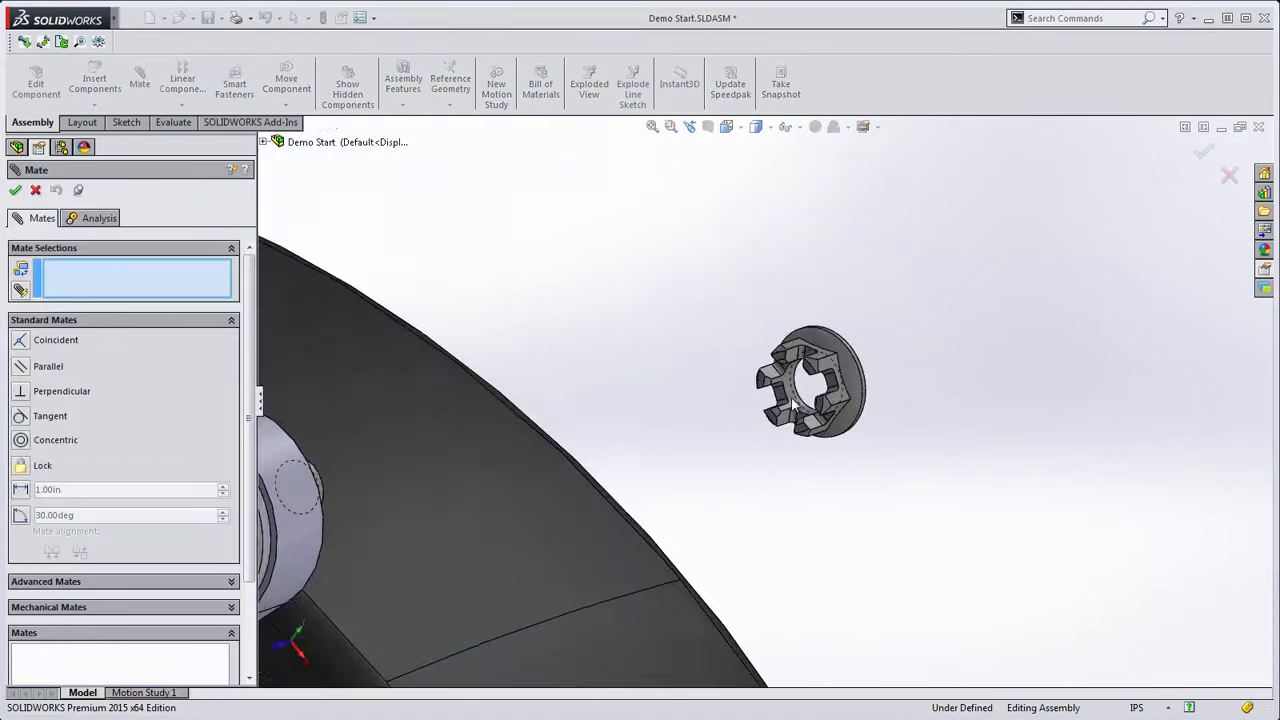
pyautogui.click(825, 388)
pyautogui.scroll(3, 758, 398)
pyautogui.moveTo(687, 511); pyautogui.dragTo(497, 503, button='middle')
pyautogui.scroll(4, 497, 503)
pyautogui.scroll(-4, 345, 514)
pyautogui.click(539, 413)
pyautogui.click(82, 570)
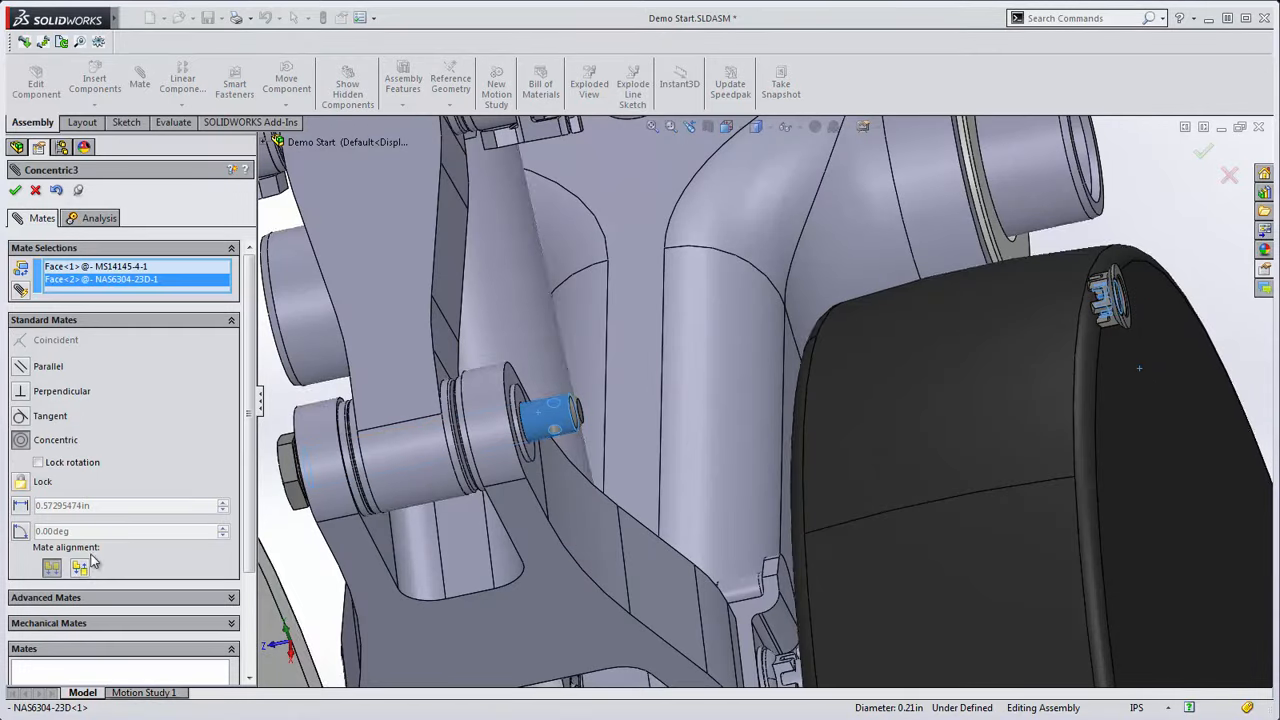
pyautogui.rightClick(1185, 218)
pyautogui.click(1205, 295)
# Step: Mate the nut's flange face coincident with the face of the washer at the bolt's threaded end and finish mating
pyautogui.scroll(-4, 528, 436)
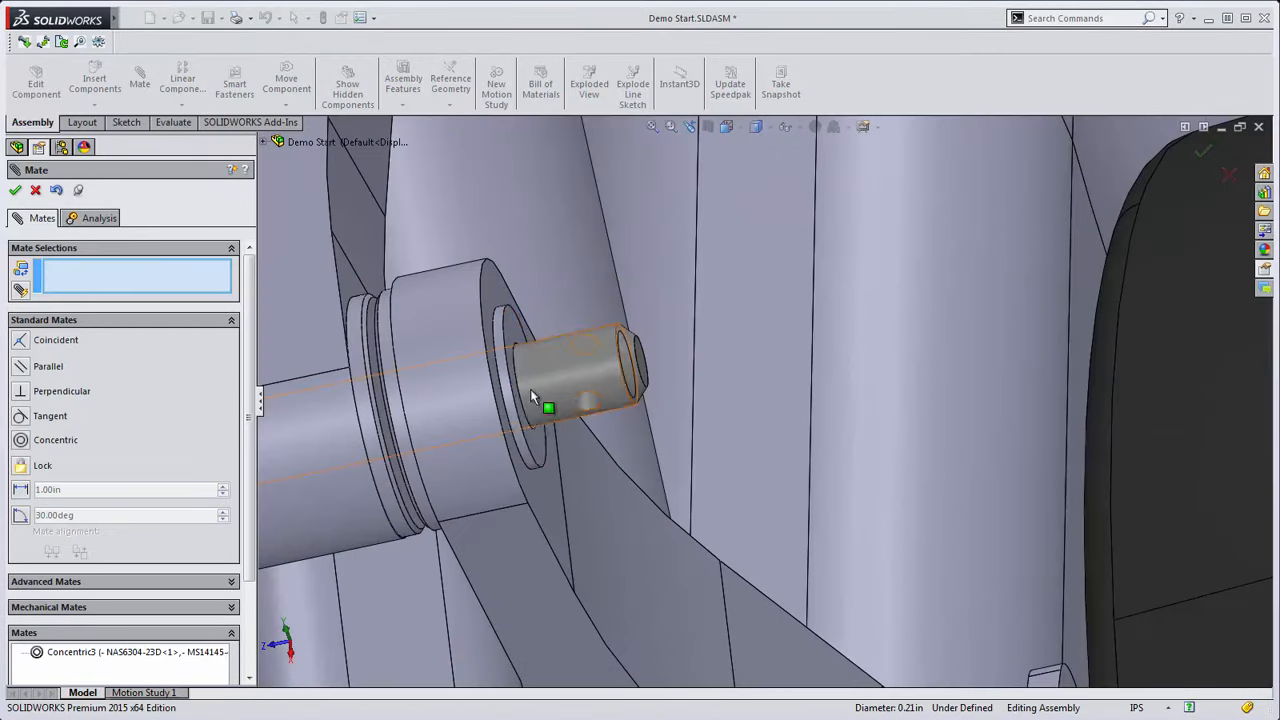
pyautogui.click(513, 350)
pyautogui.scroll(5, 806, 510)
pyautogui.scroll(-6, 806, 510)
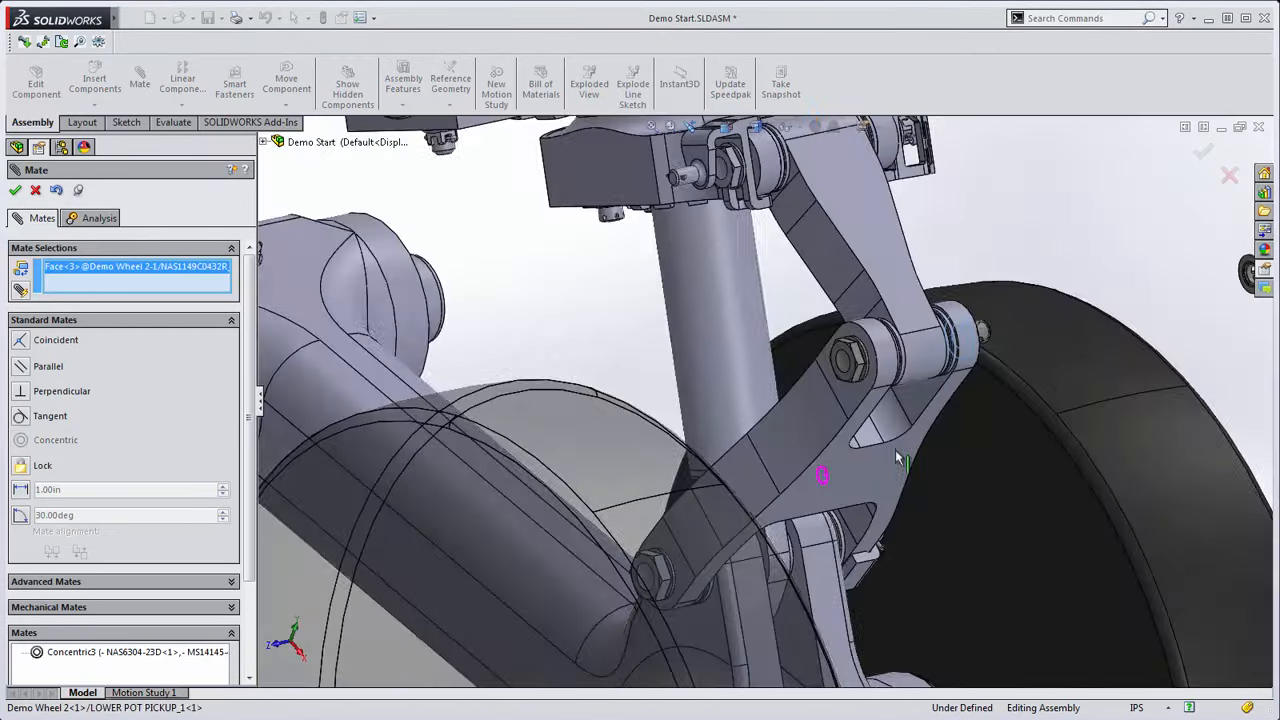
pyautogui.click(1188, 225)
pyautogui.rightClick(1177, 220)
pyautogui.scroll(2, 902, 438)
pyautogui.moveTo(680, 482); pyautogui.dragTo(597, 486, button='middle')
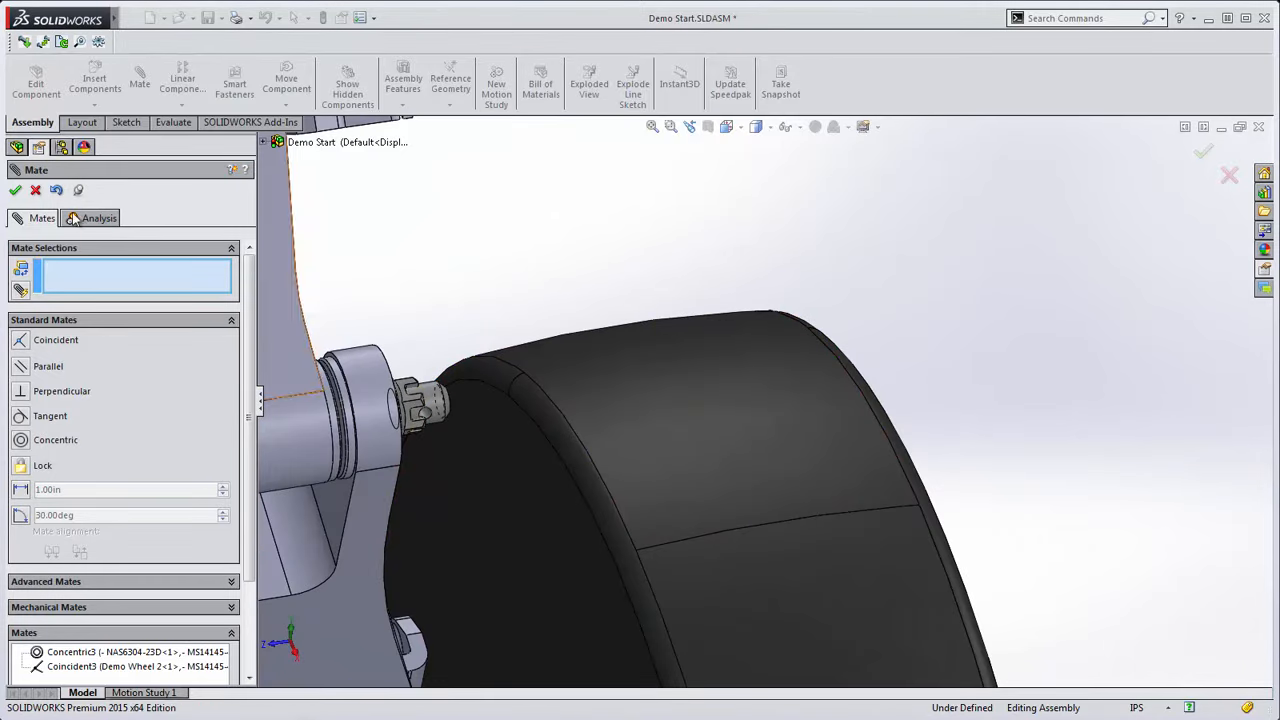
pyautogui.click(16, 190)
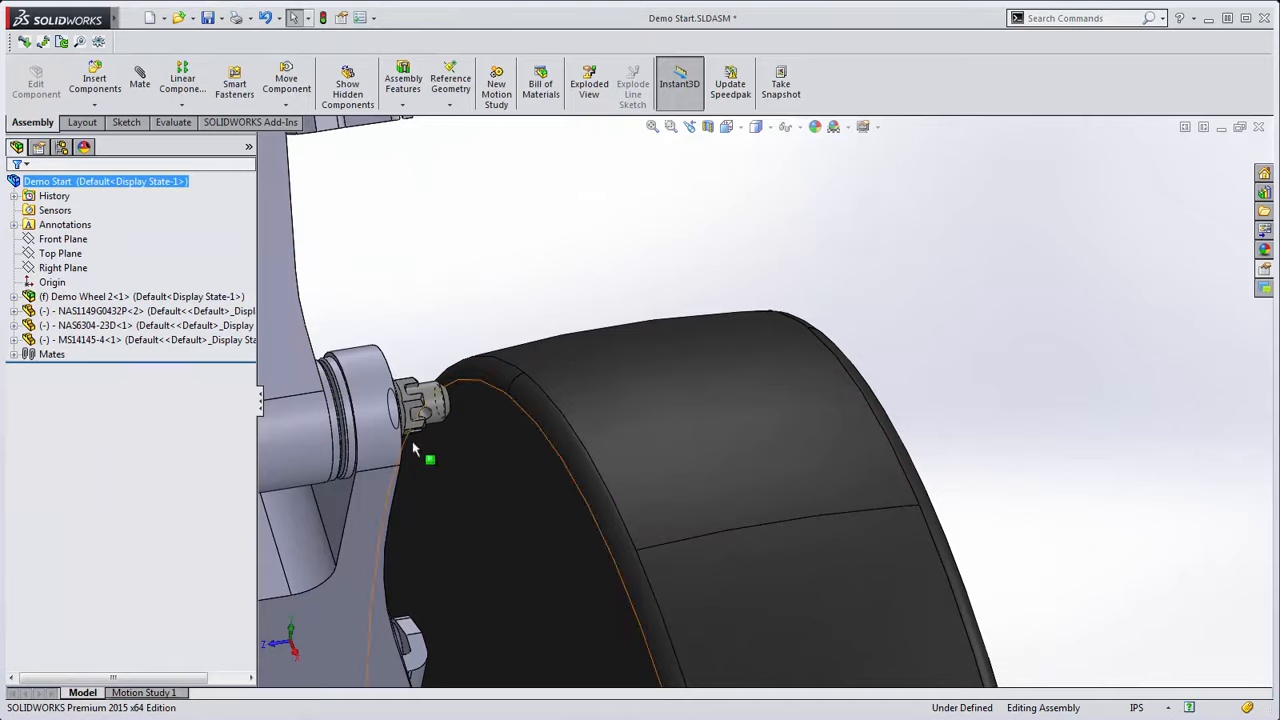
# Step: Inspect the castellated nut on the bolt's drilled end up close and restore the saved Demo view
pyautogui.moveTo(423, 445); pyautogui.dragTo(505, 470, button='middle')
pyautogui.scroll(2, 505, 470)
pyautogui.click(726, 126)
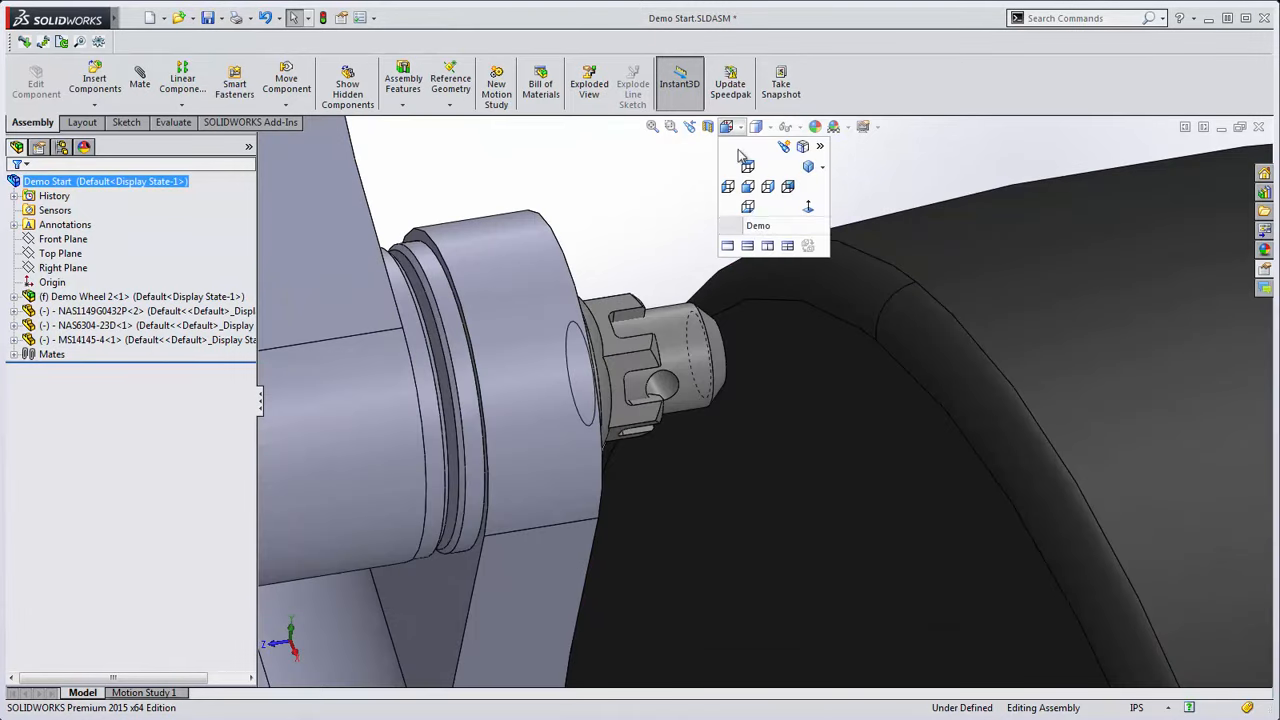
pyautogui.click(757, 230)
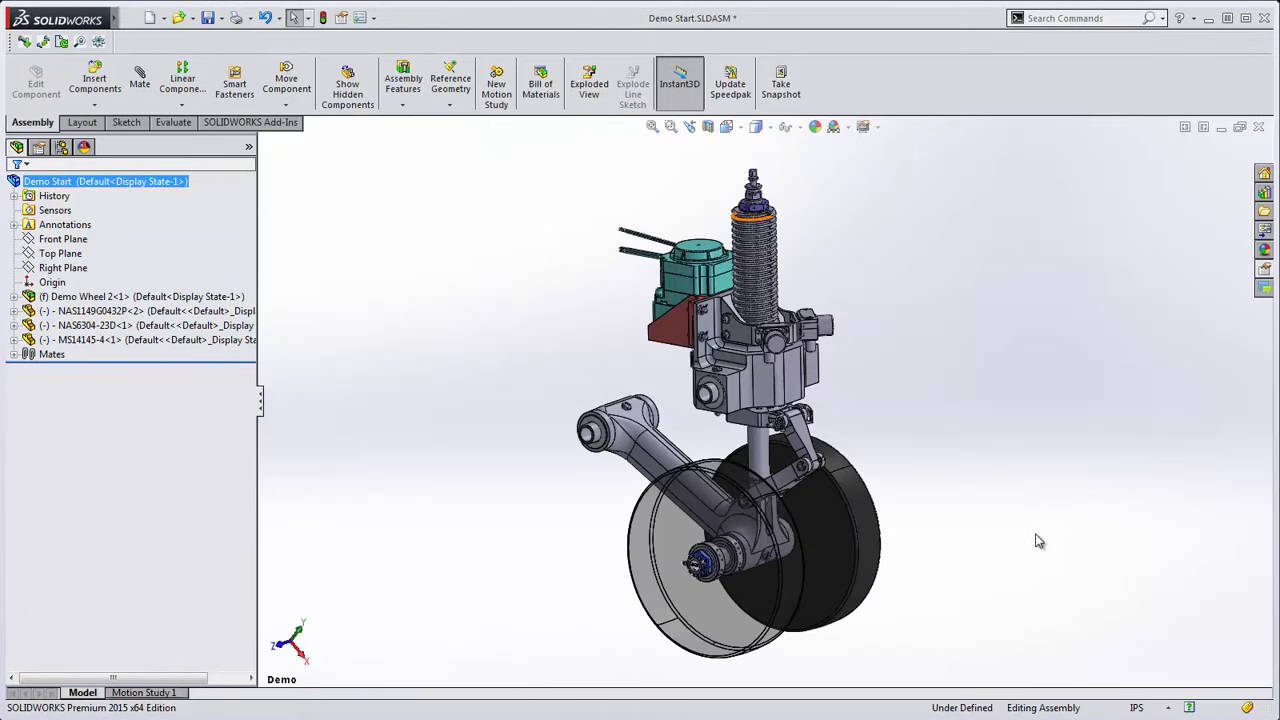
# Step: Switch to PARTdataManager and clear both the search keywords and the THD variable search
pyautogui.moveTo(894, 400); pyautogui.dragTo(720, 418, button='middle')
pyautogui.scroll(5, 716, 377)
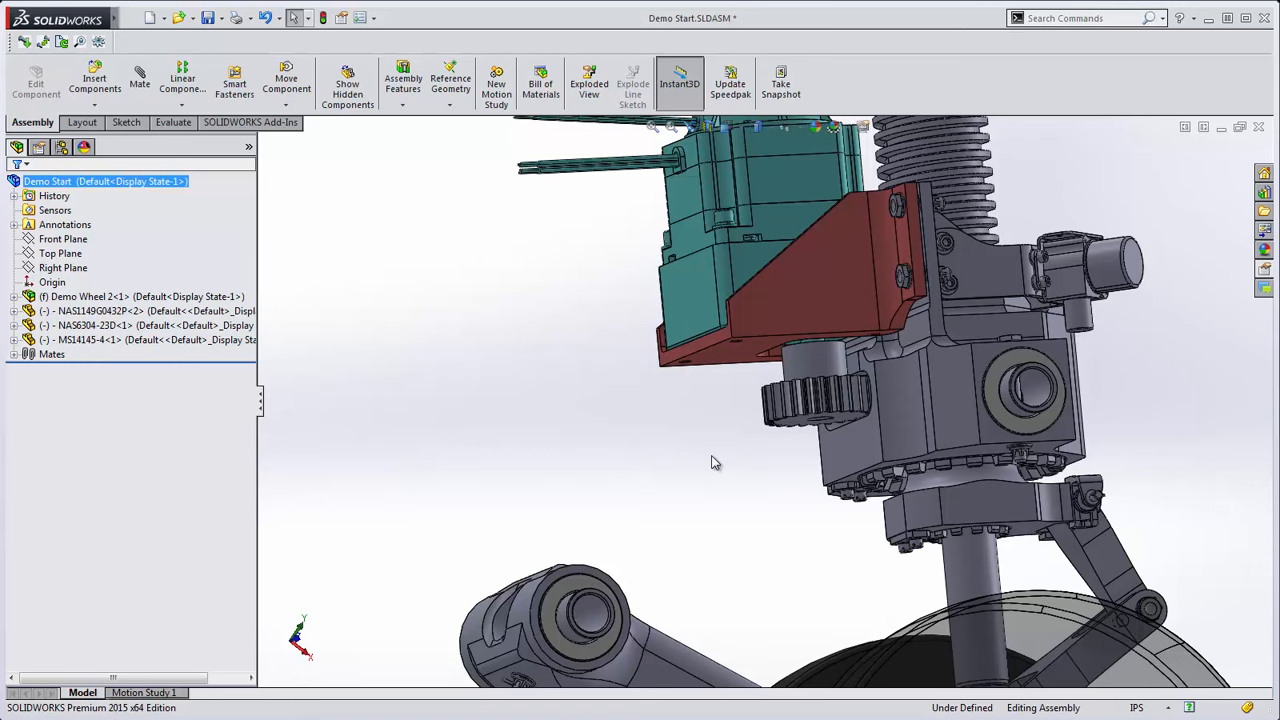
pyautogui.click(25, 42)
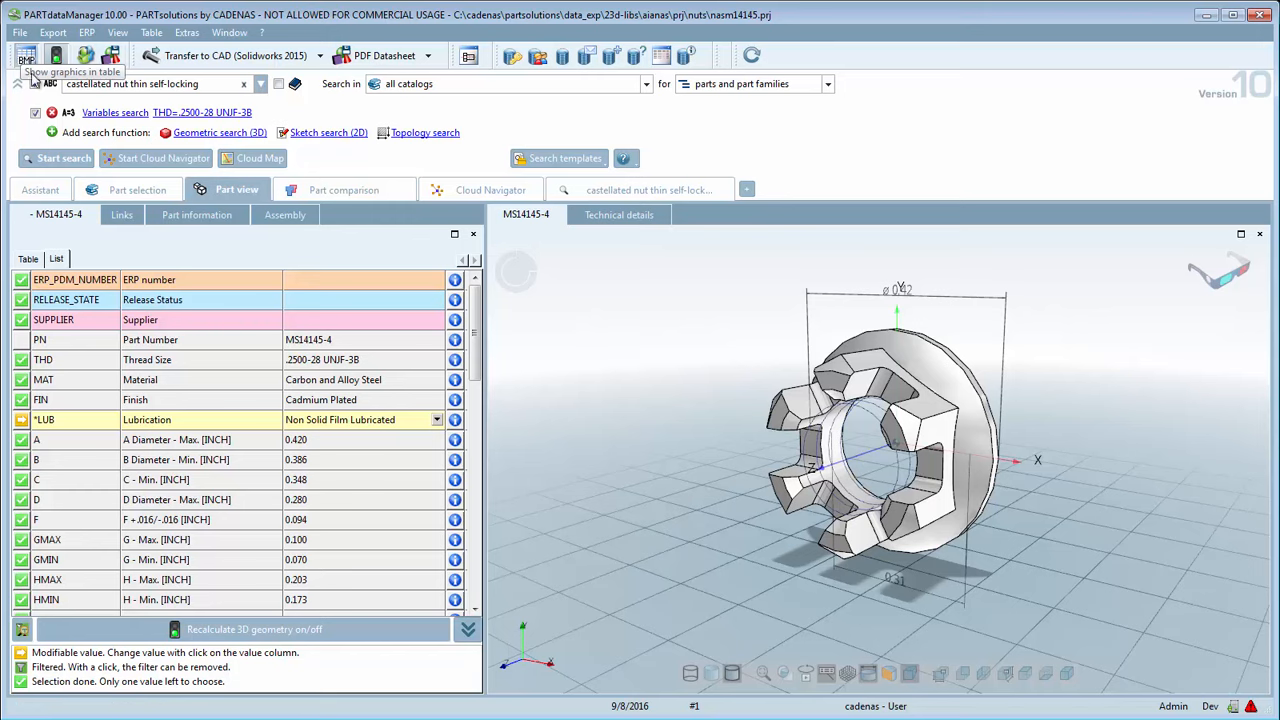
pyautogui.click(243, 86)
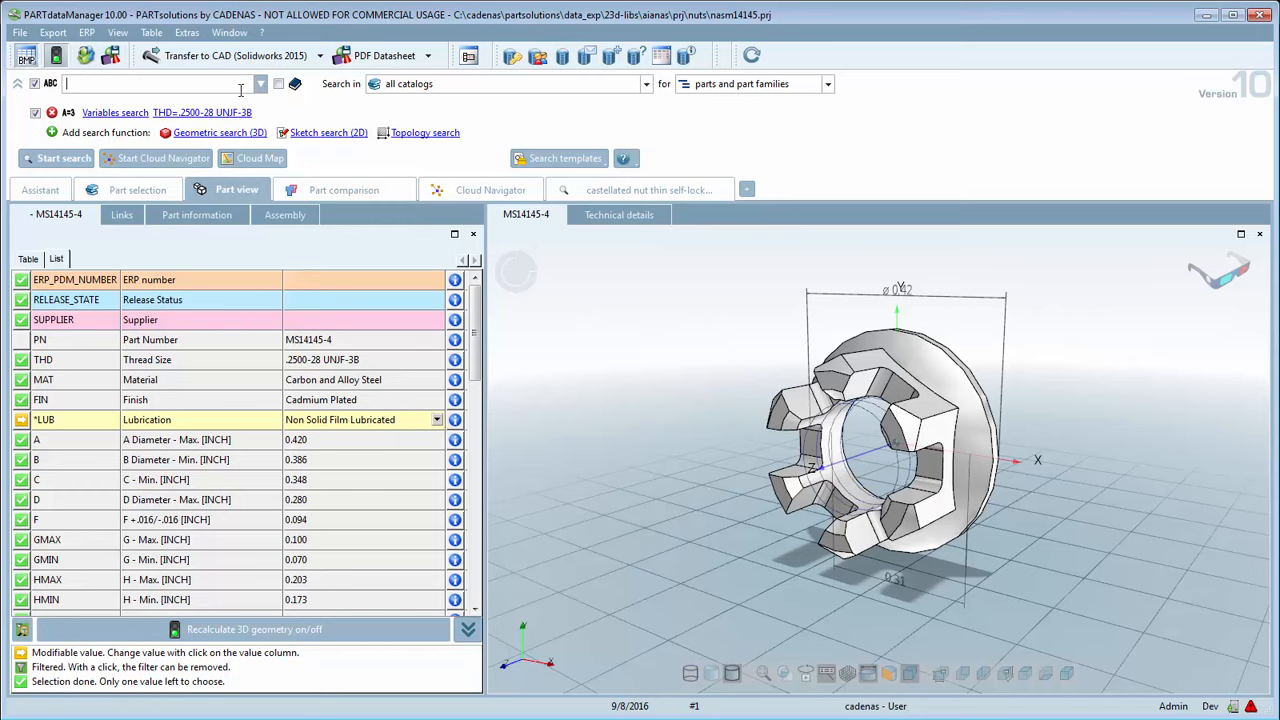
pyautogui.click(52, 113)
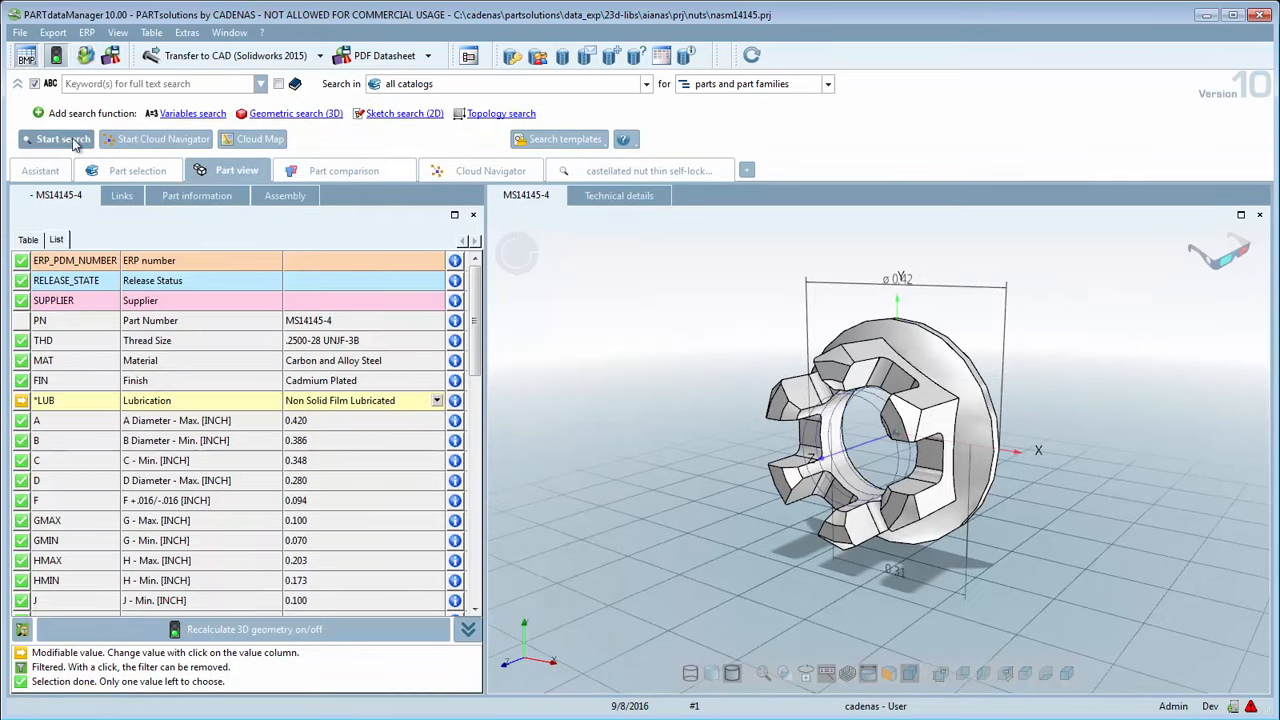
# Step: Sketch a thin L-shaped profile on the front face of the 2D sketch search cube and search all catalogs with it
pyautogui.click(391, 116)
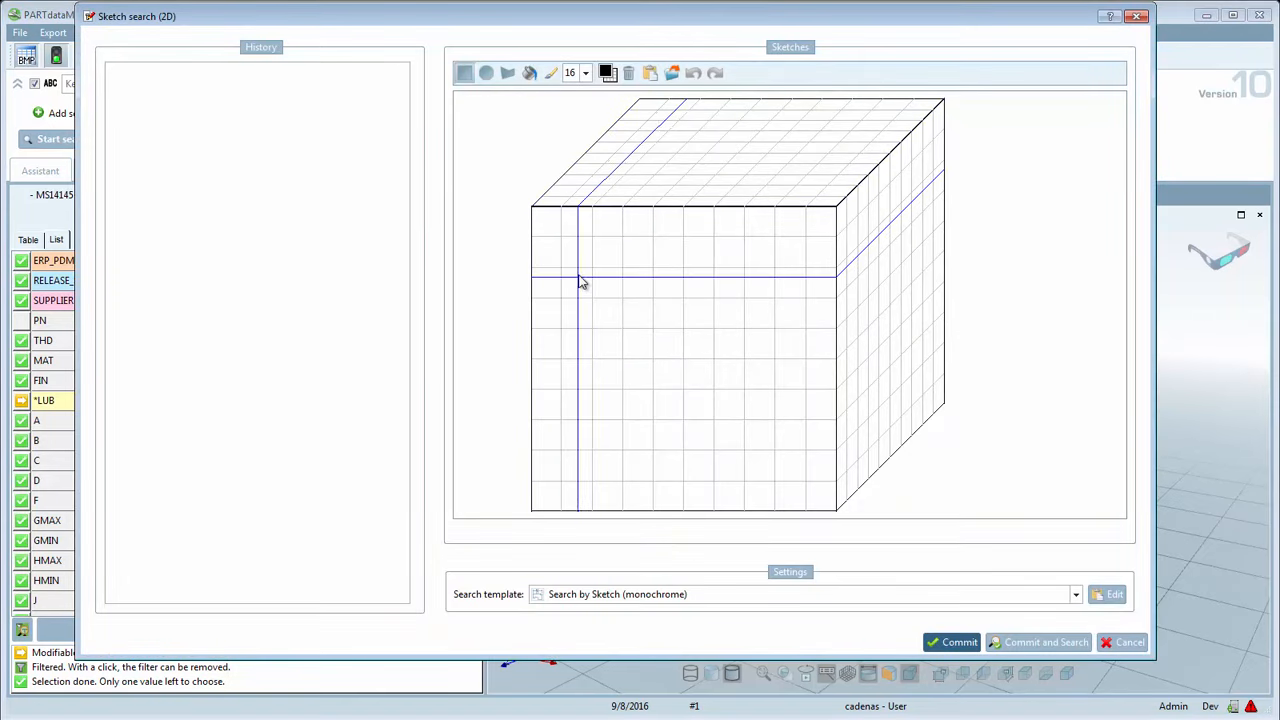
pyautogui.moveTo(562, 243); pyautogui.dragTo(807, 483)
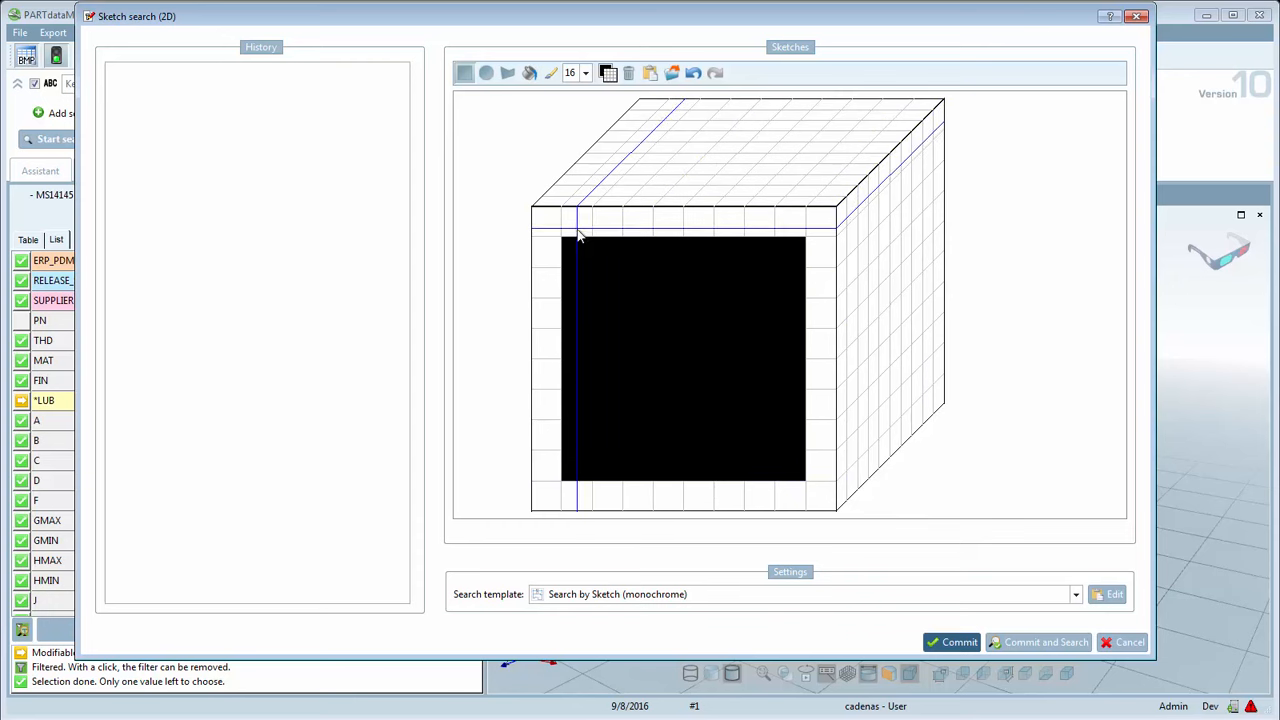
pyautogui.moveTo(576, 236)
pyautogui.mouseDown()
pyautogui.moveTo(808, 415)
pyautogui.moveTo(826, 478)
pyautogui.mouseUp()
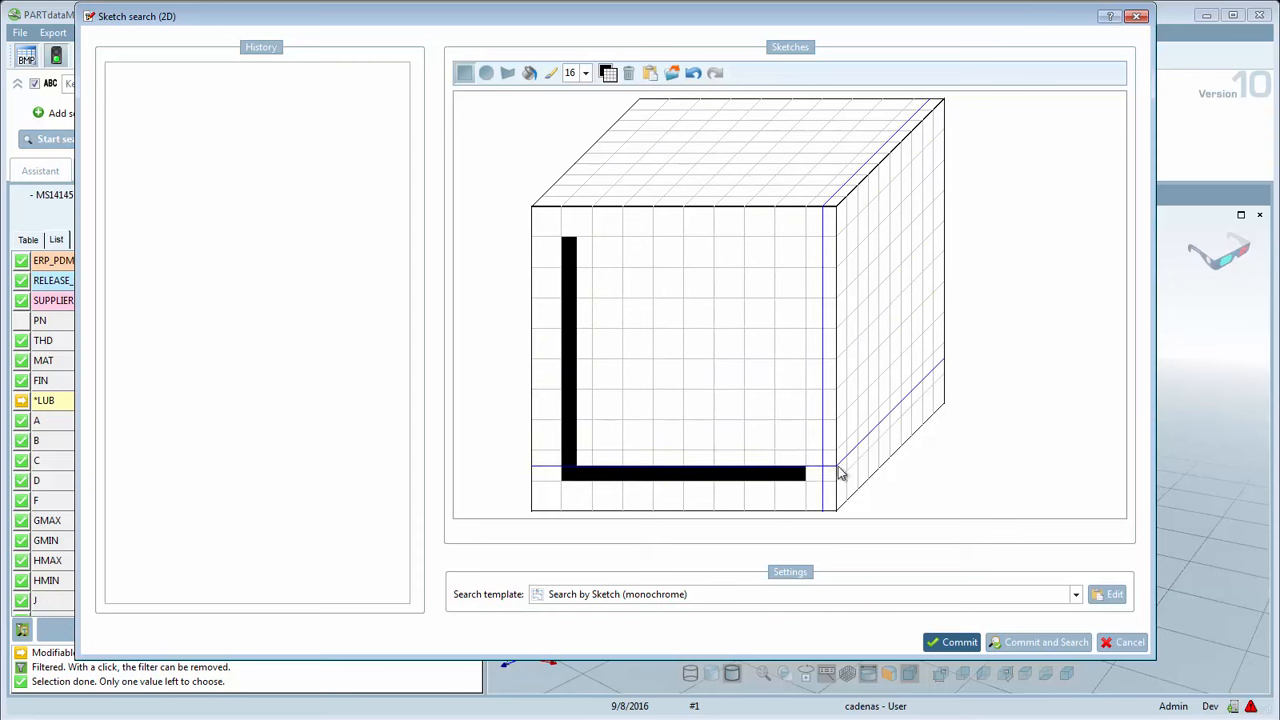
pyautogui.click(1046, 642)
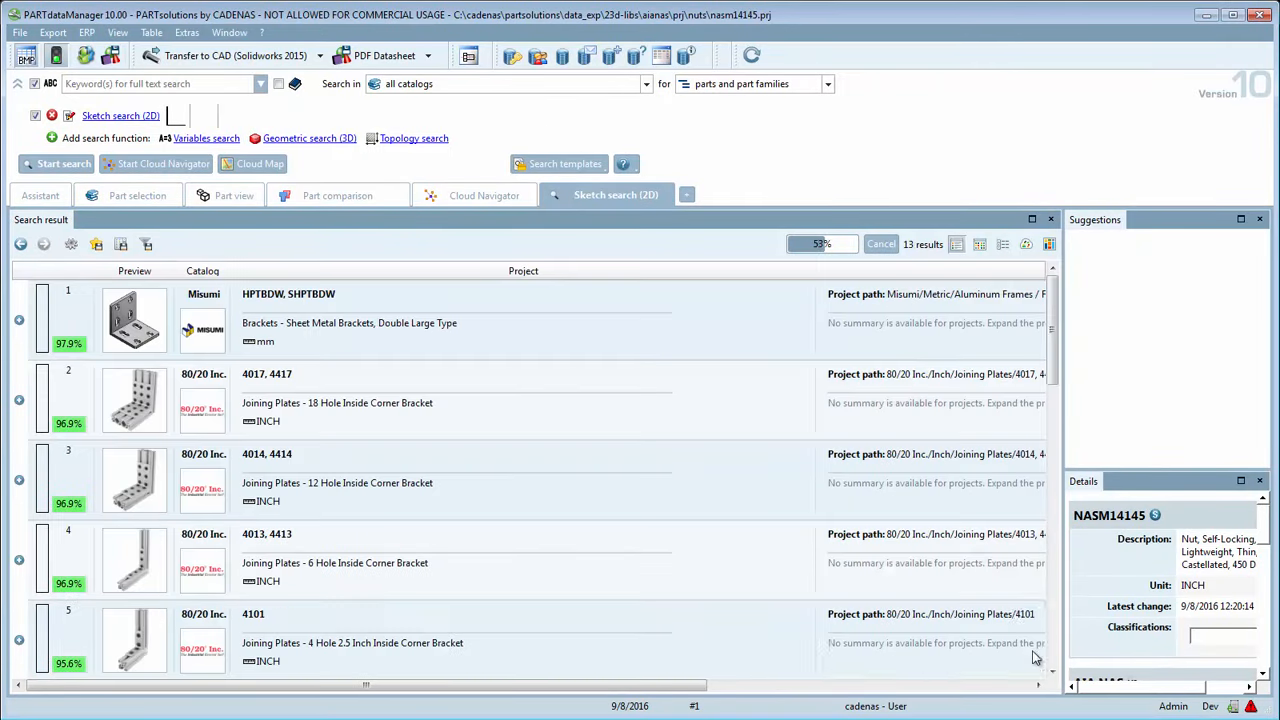
pyautogui.scroll(-10, 583, 468)
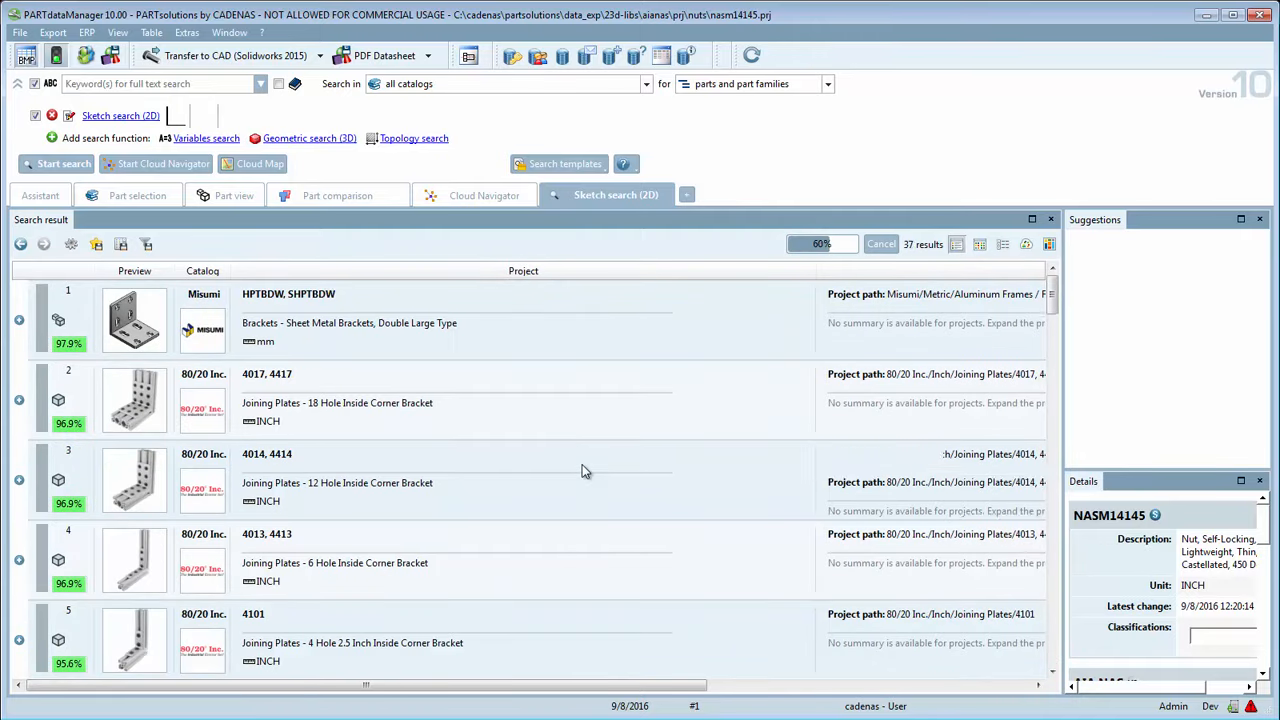
# Step: Restrict the search scope to the Internal Parts catalog through a custom selection
pyautogui.click(492, 87)
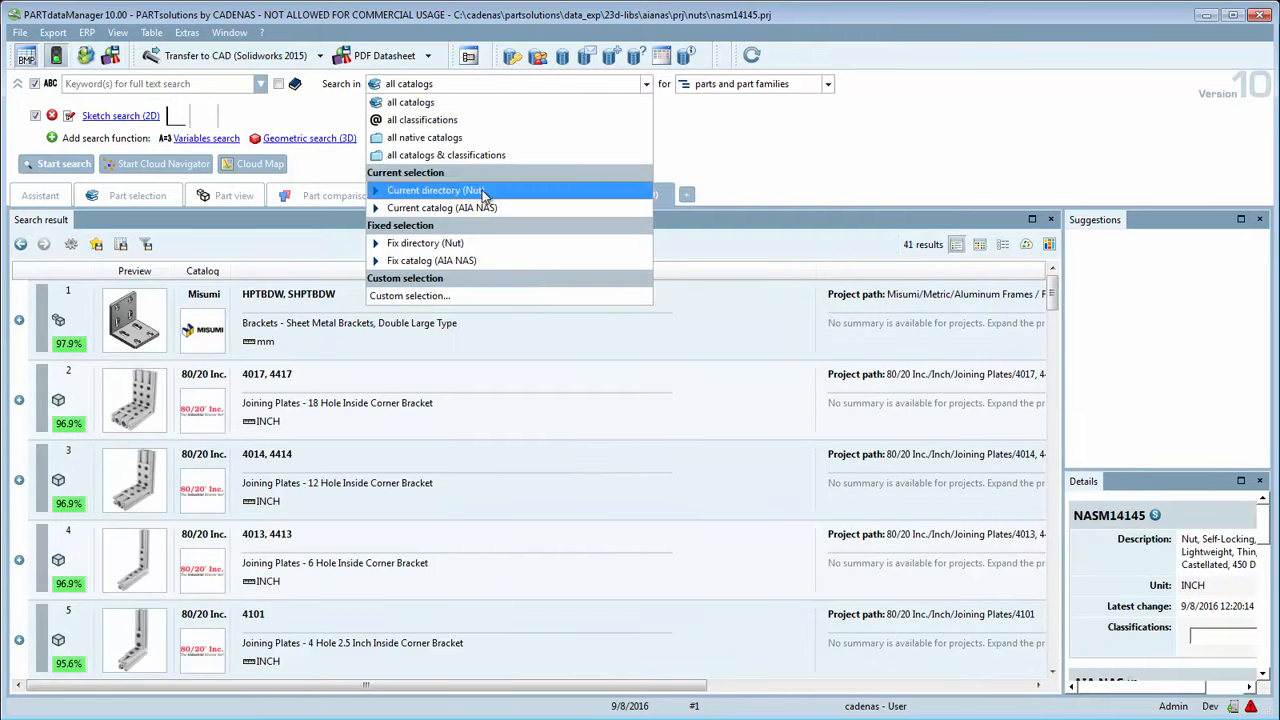
pyautogui.click(476, 295)
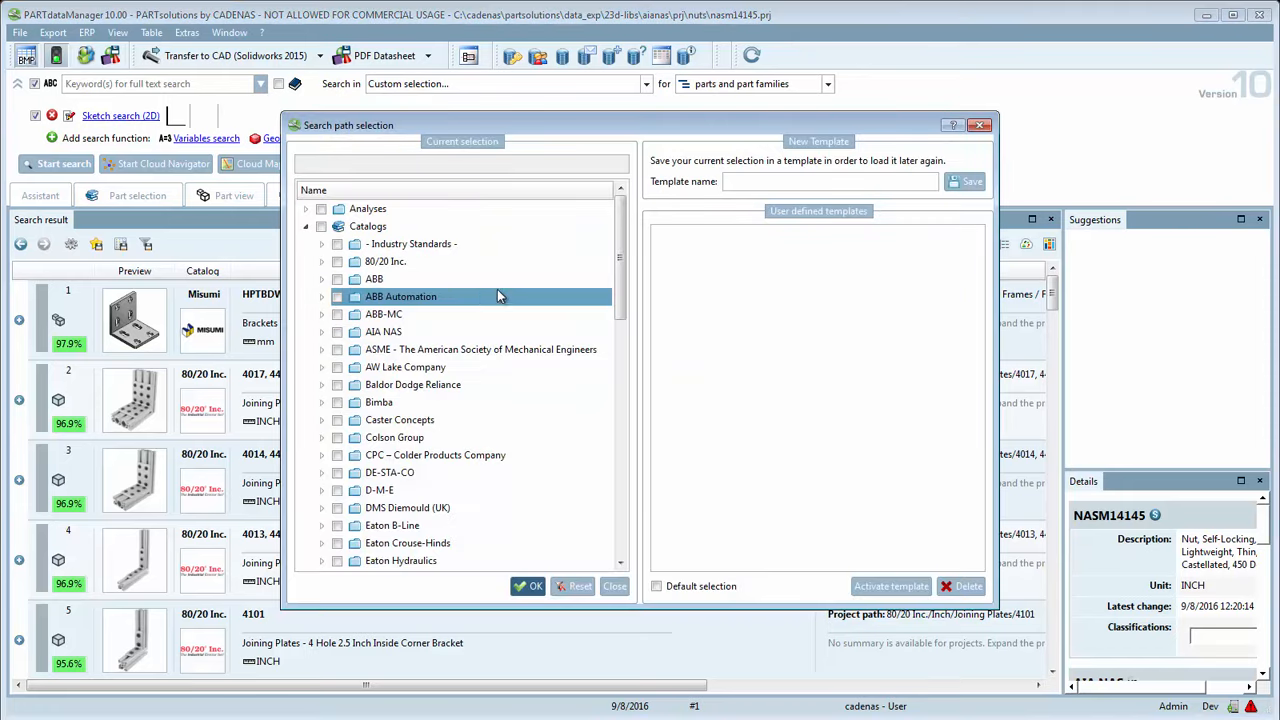
pyautogui.moveTo(619, 272); pyautogui.dragTo(617, 352)
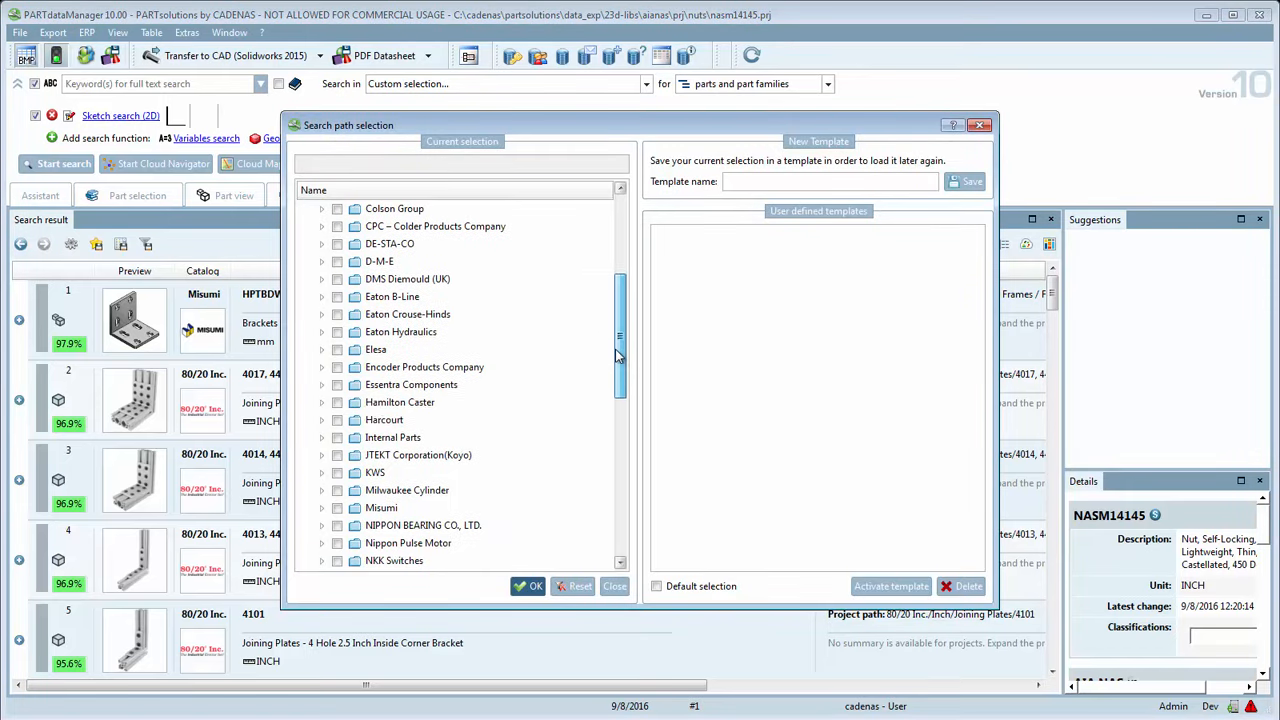
pyautogui.click(337, 437)
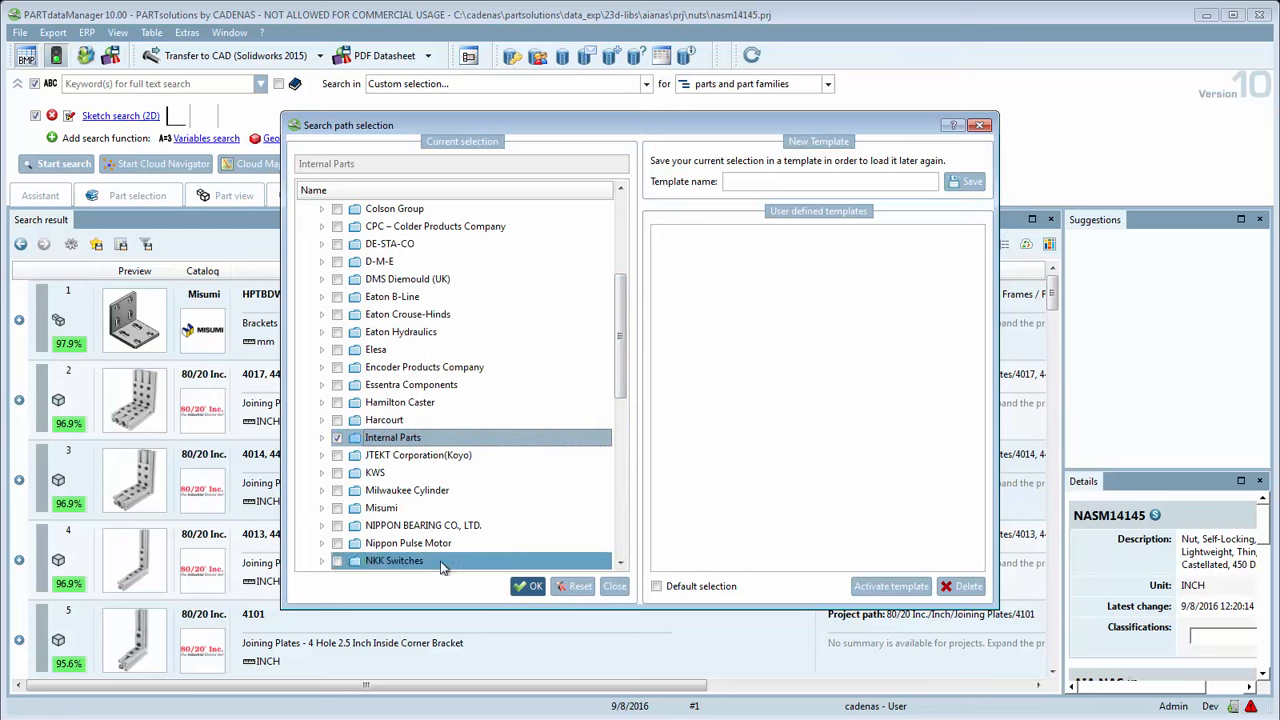
pyautogui.click(527, 586)
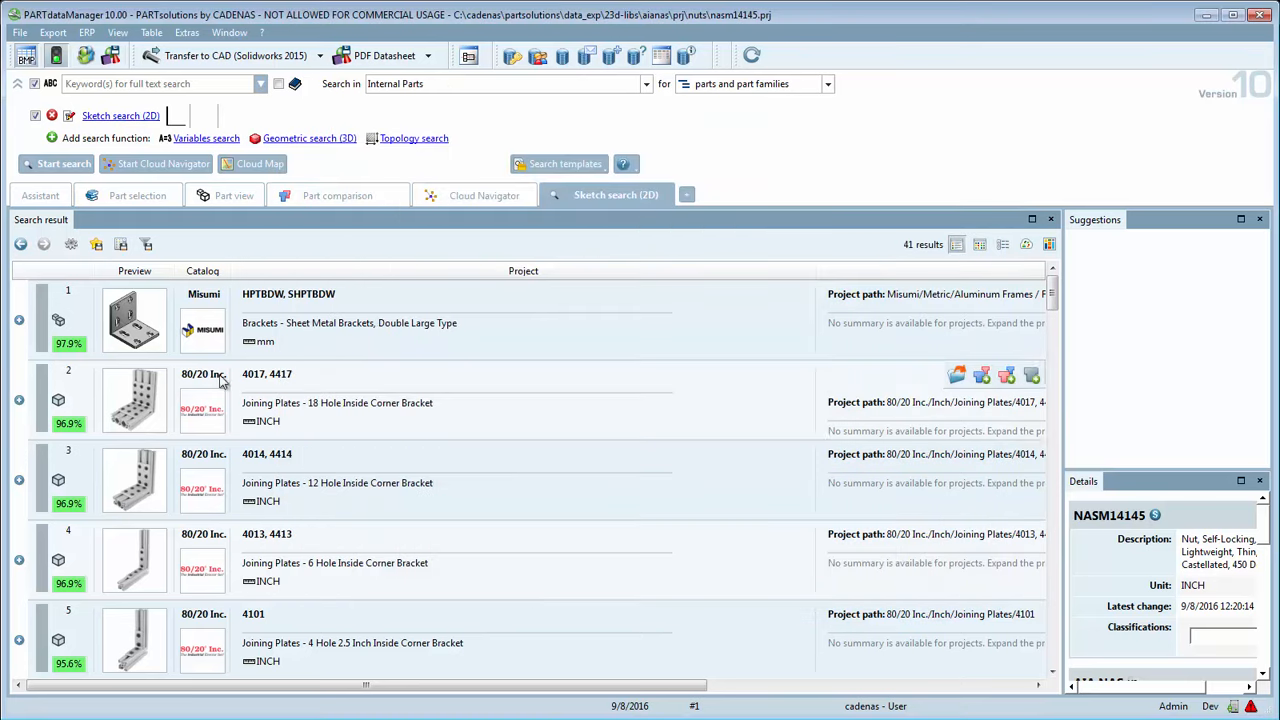
# Step: Run the sketch search on Internal Parts, extend its range to 80% similarity, and preview the bracket results
pyautogui.click(60, 164)
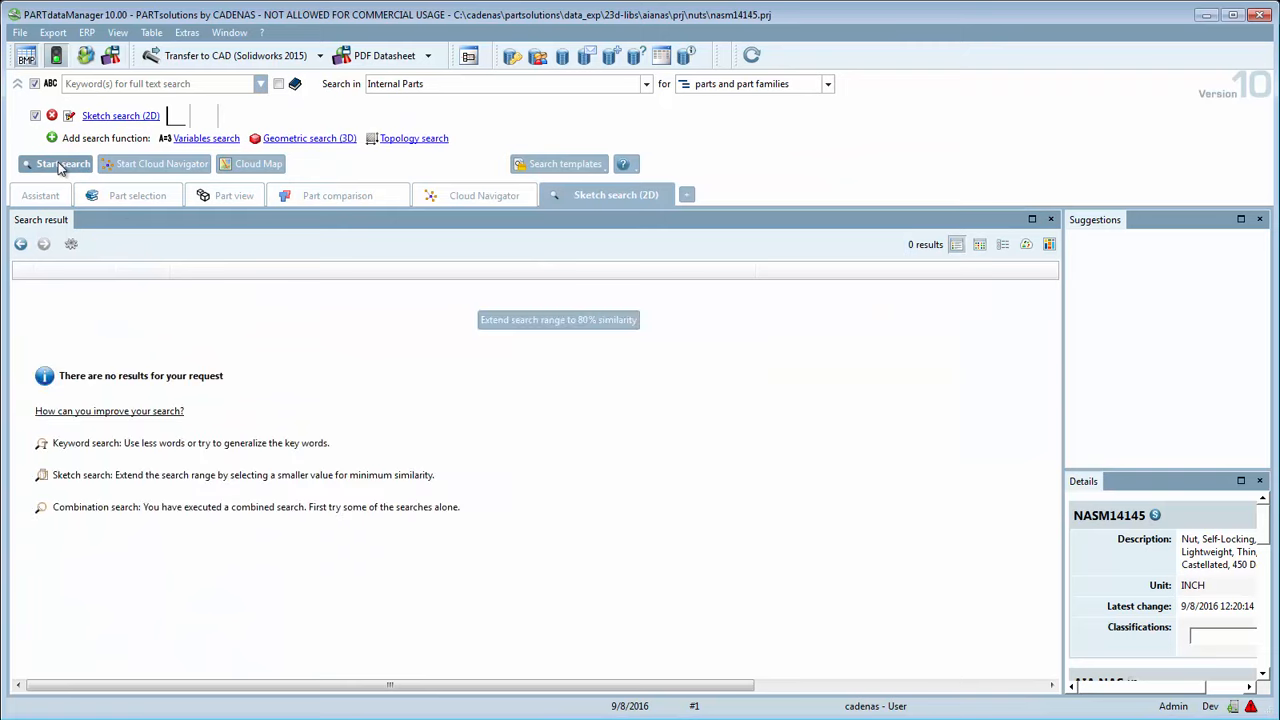
pyautogui.click(524, 320)
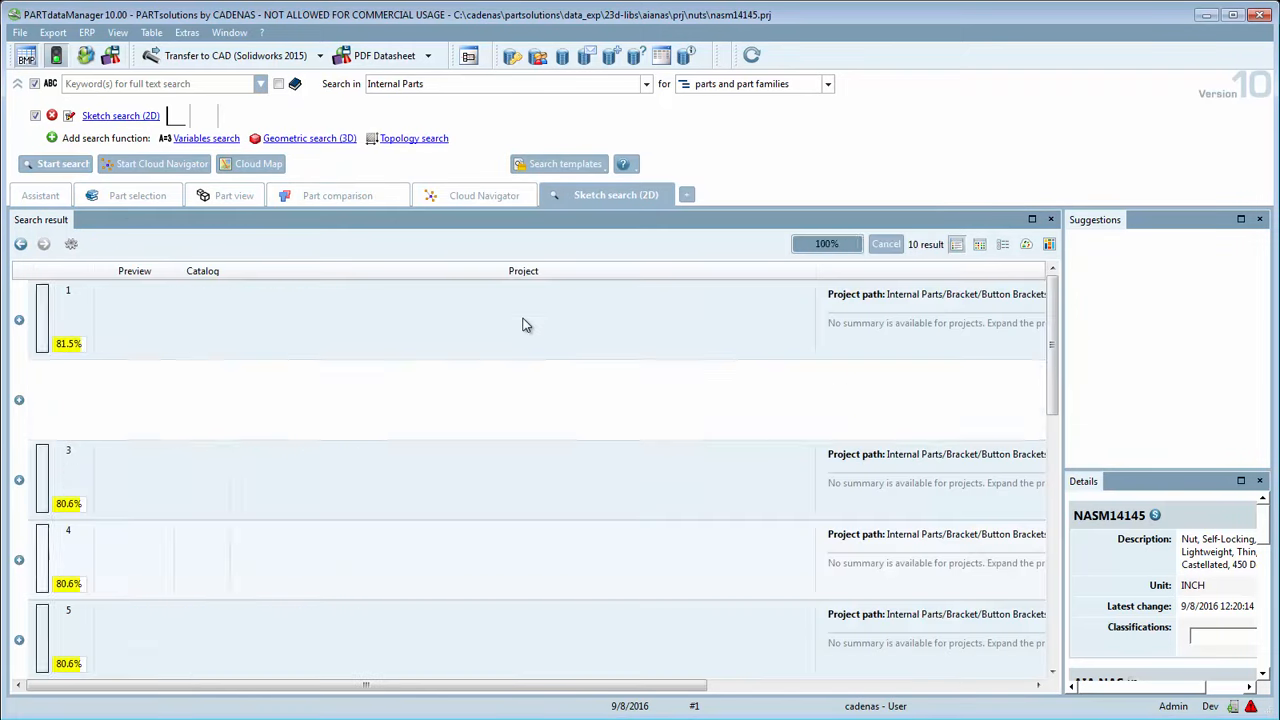
pyautogui.moveTo(526, 325)
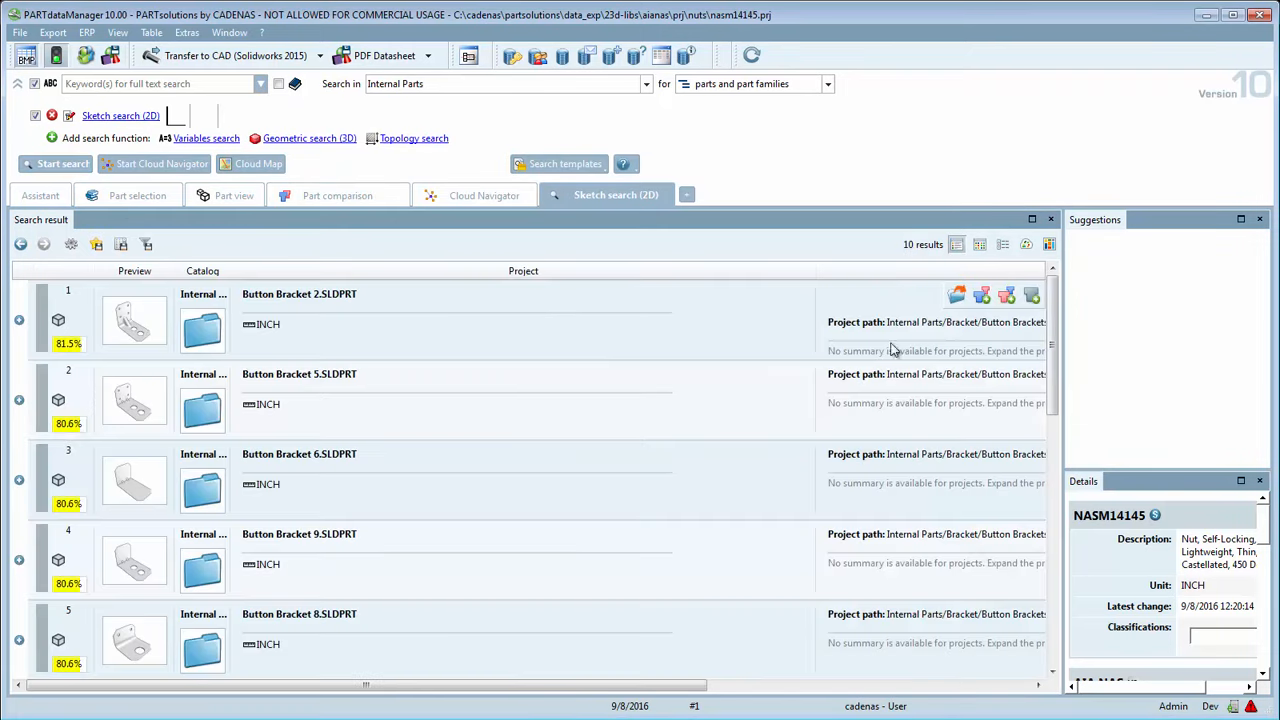
pyautogui.moveTo(1052, 345)
pyautogui.mouseDown()
pyautogui.moveTo(1052, 478)
pyautogui.moveTo(1052, 340)
pyautogui.mouseUp()
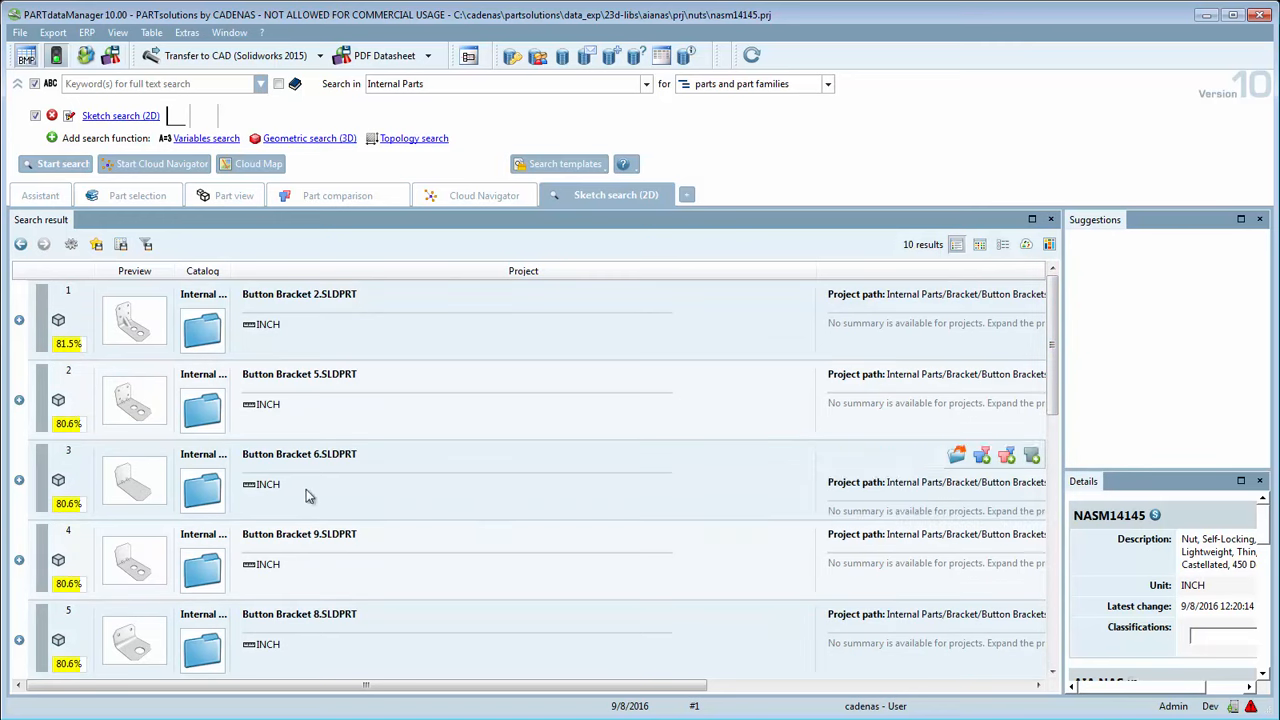
pyautogui.moveTo(156, 415)
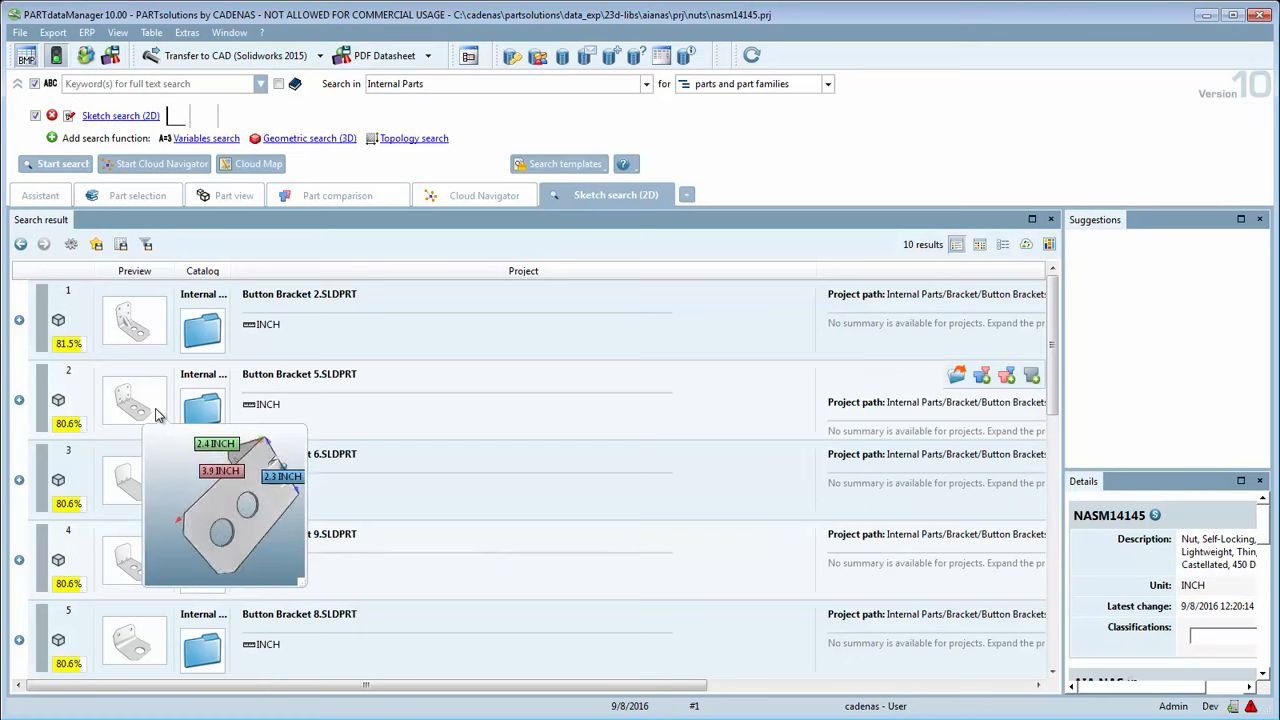
pyautogui.moveTo(128, 503)
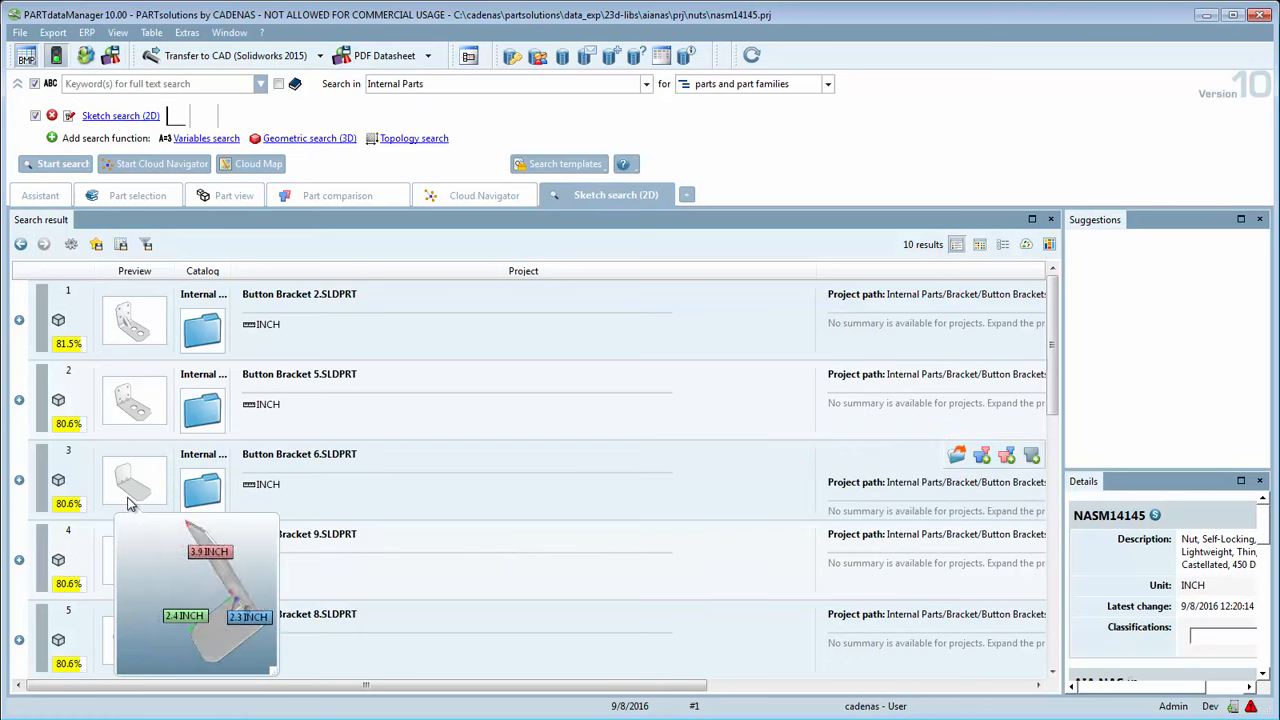
# Step: Add a topology search condition requiring the number of boreholes to be at least 2
pyautogui.click(389, 140)
pyautogui.click(330, 234)
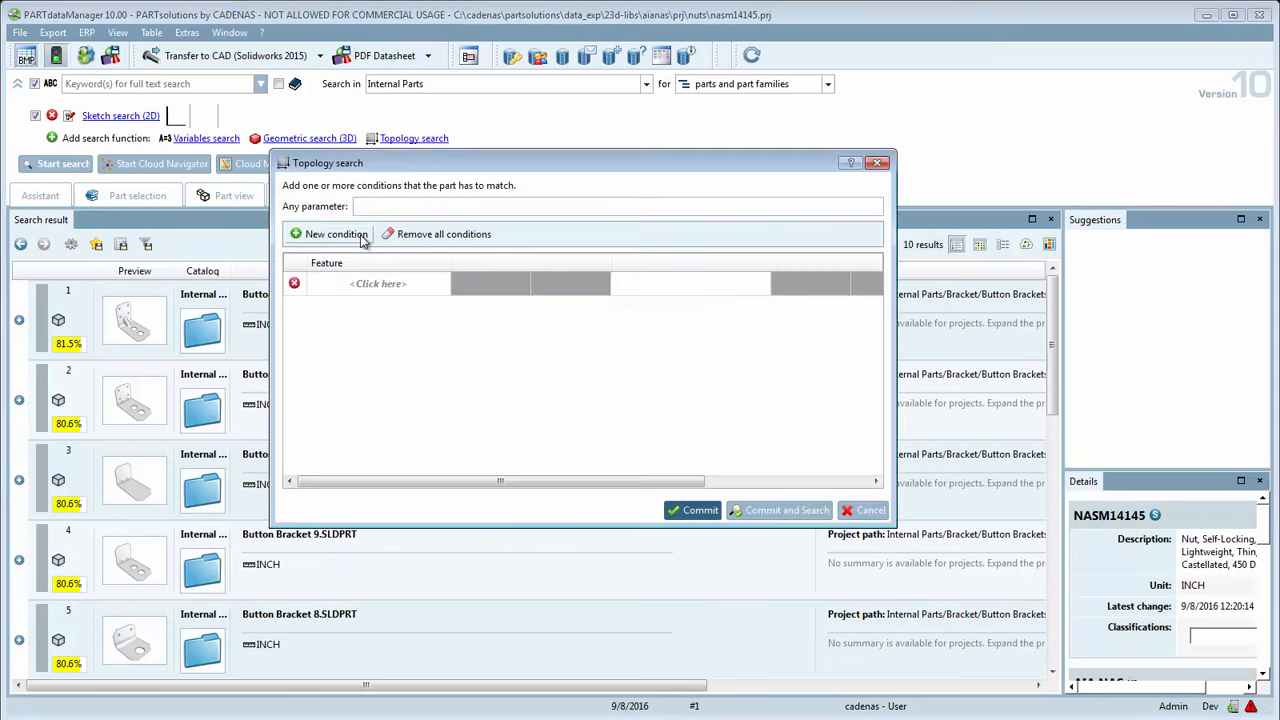
pyautogui.click(335, 287)
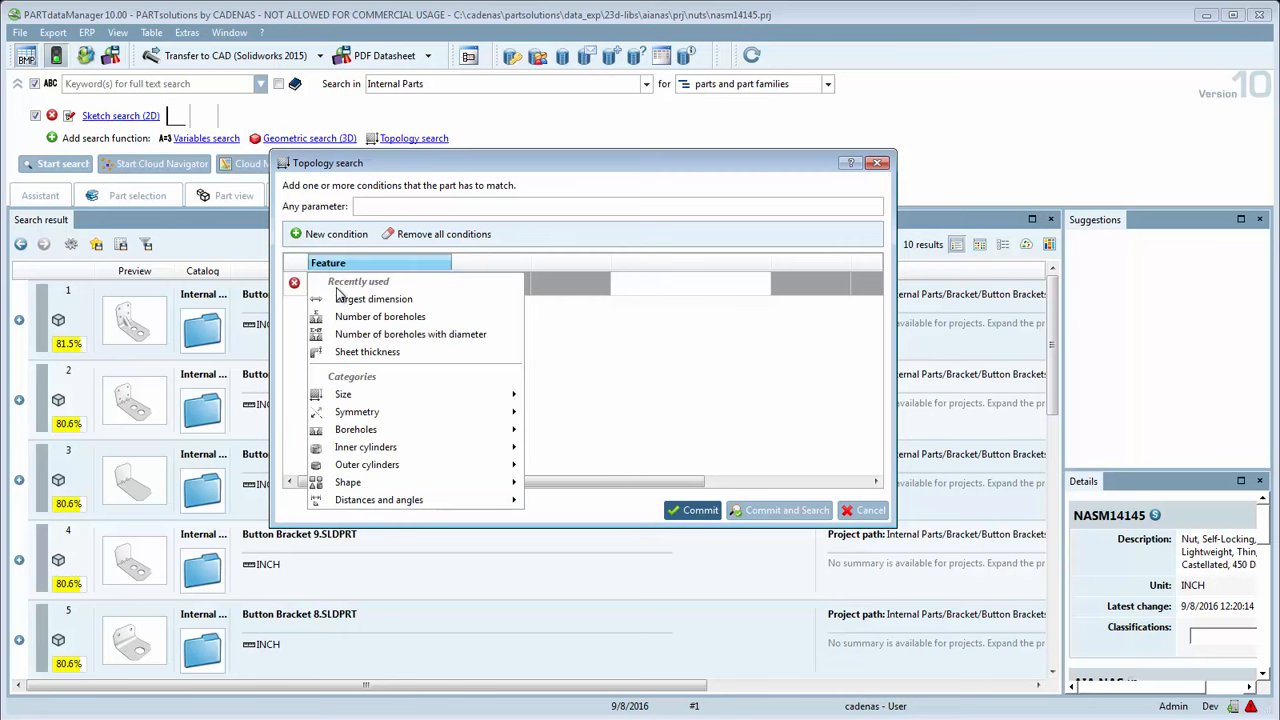
pyautogui.click(352, 316)
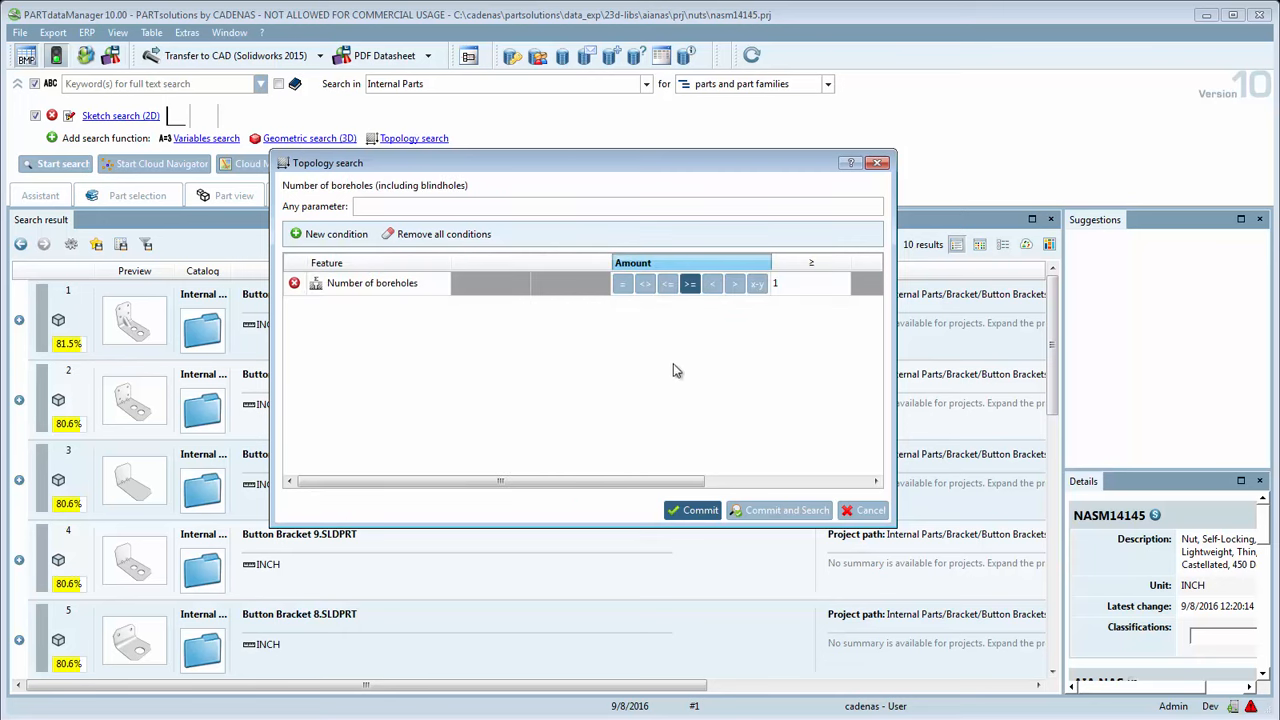
pyautogui.click(791, 285)
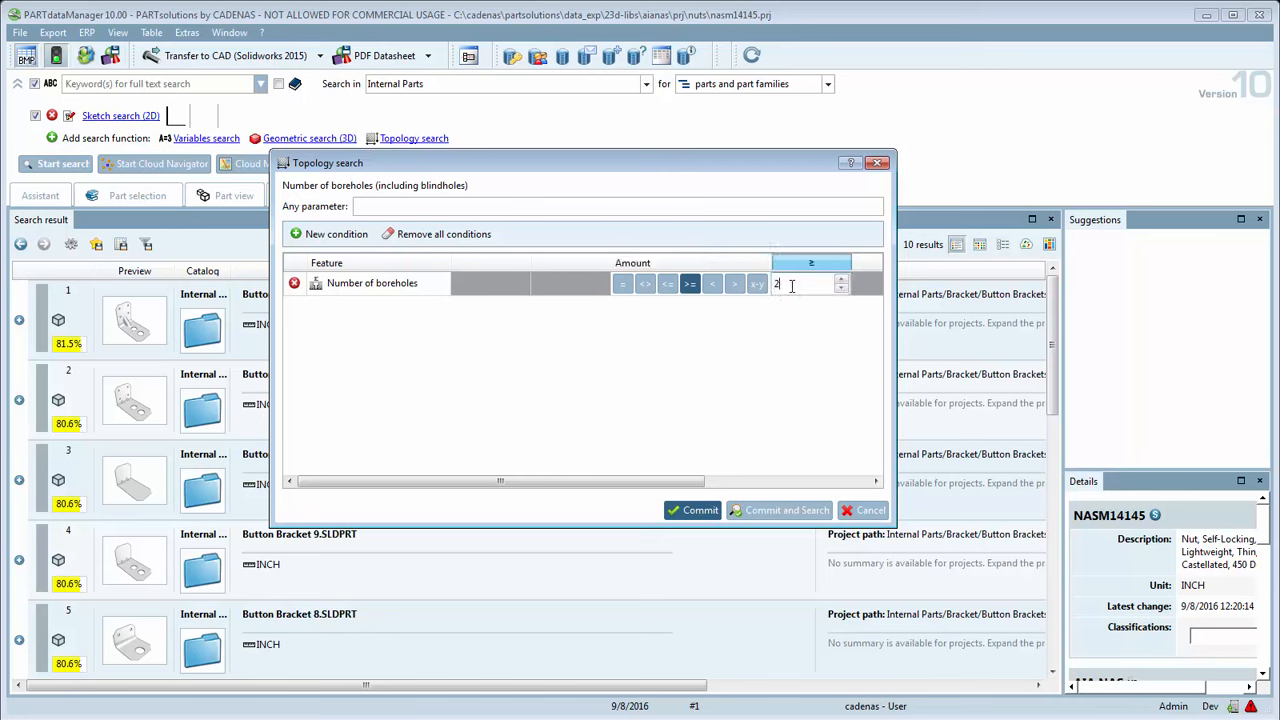
# Step: Run the combined sketch and borehole search, extend its range to 80% similarity, and review the results
pyautogui.click(787, 510)
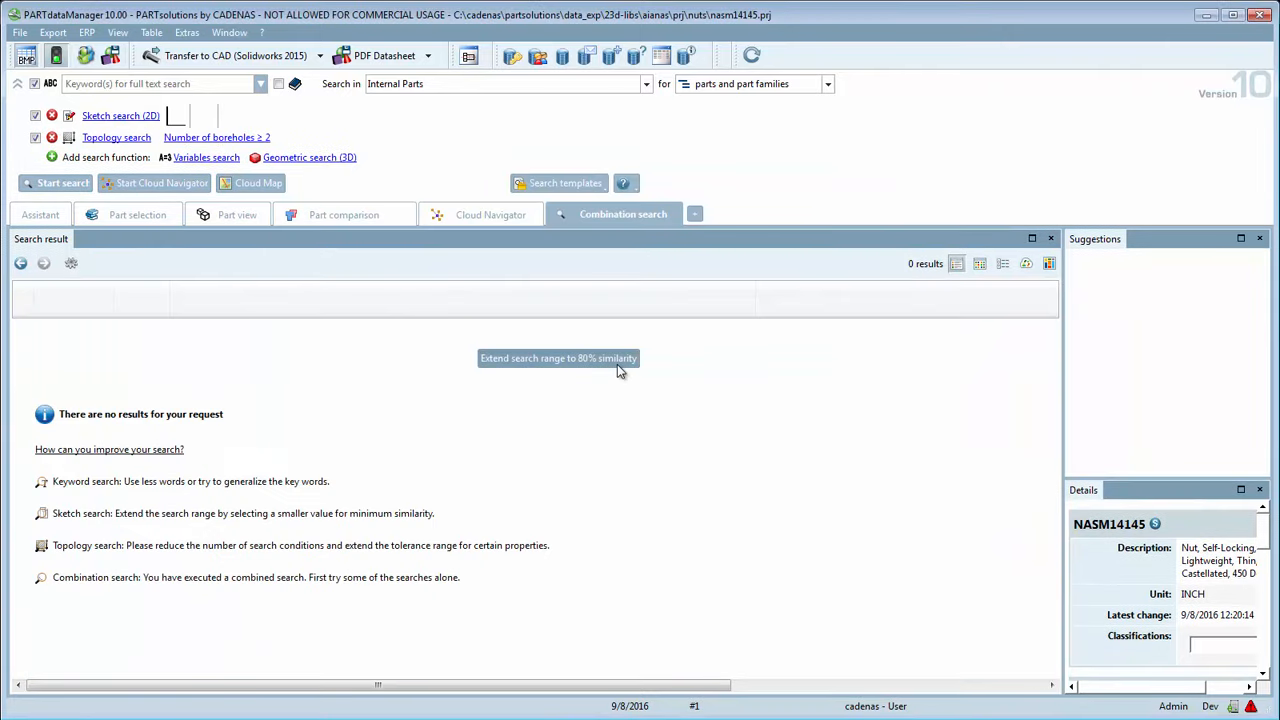
pyautogui.click(617, 363)
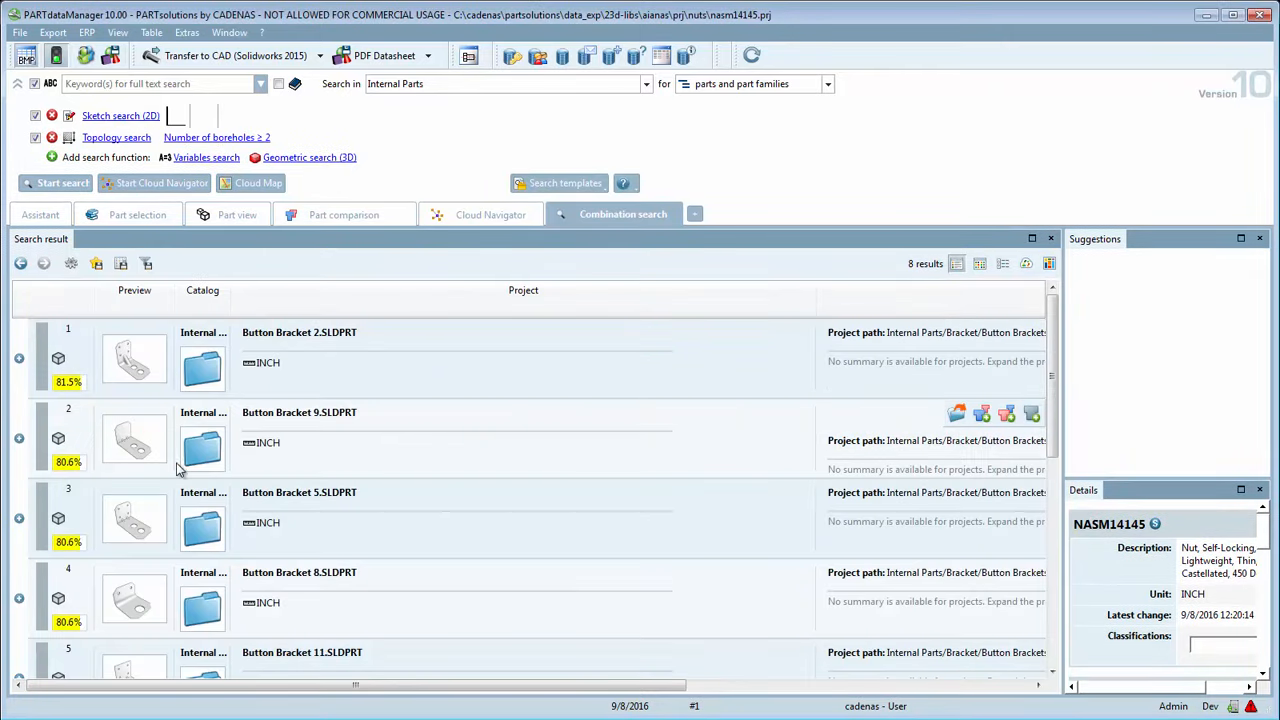
pyautogui.scroll(-5, 165, 557)
pyautogui.scroll(5, 165, 557)
# Step: Add a second topology condition limiting the largest dimension to at most 60 mm
pyautogui.click(114, 138)
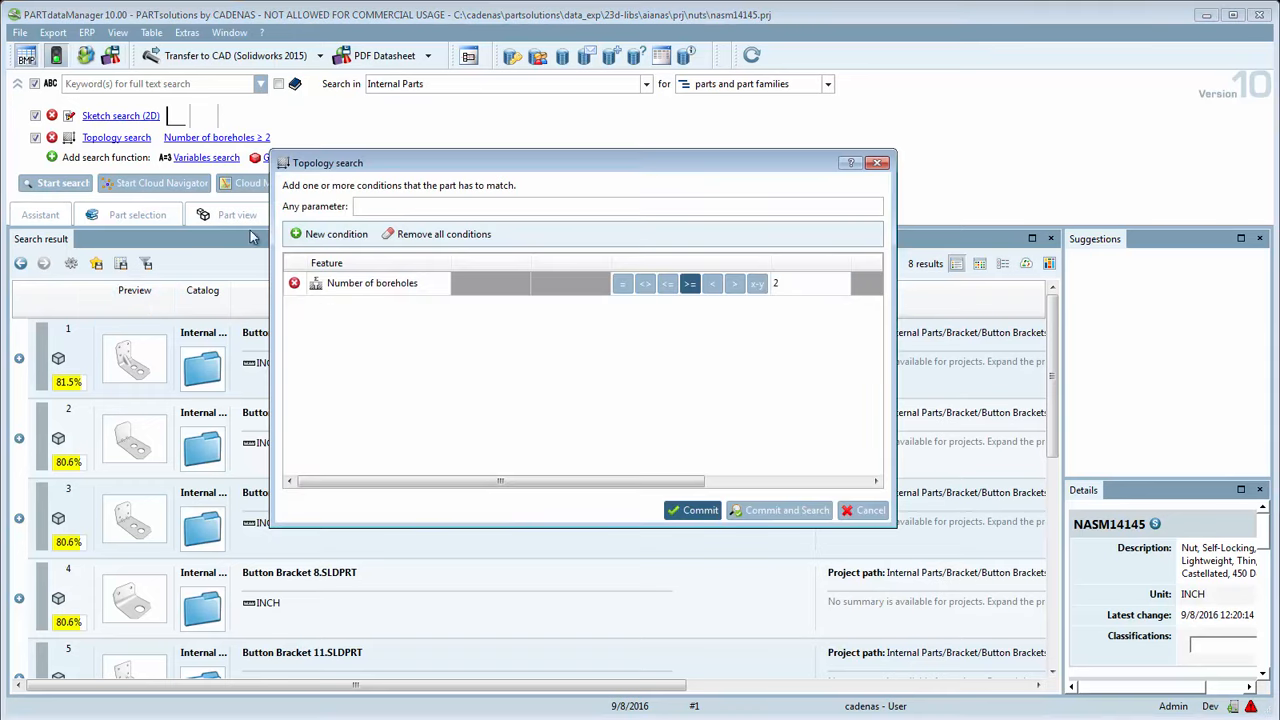
pyautogui.click(330, 234)
pyautogui.click(338, 307)
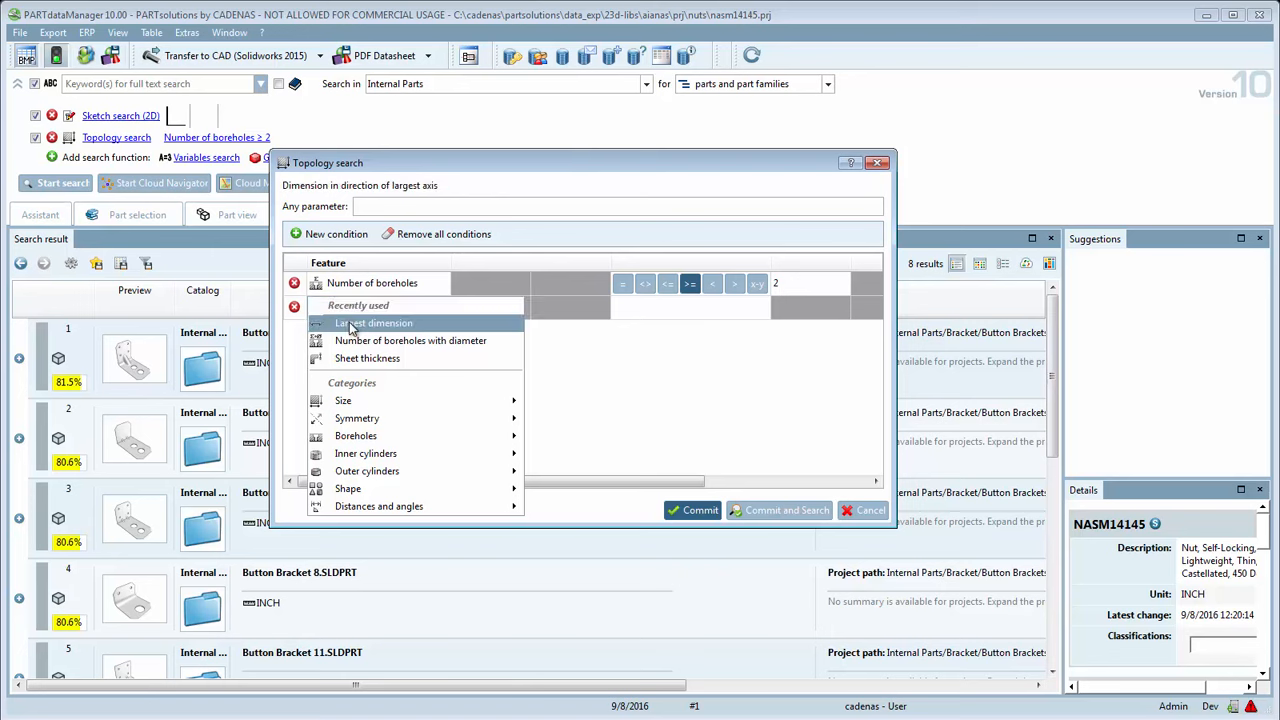
pyautogui.click(352, 324)
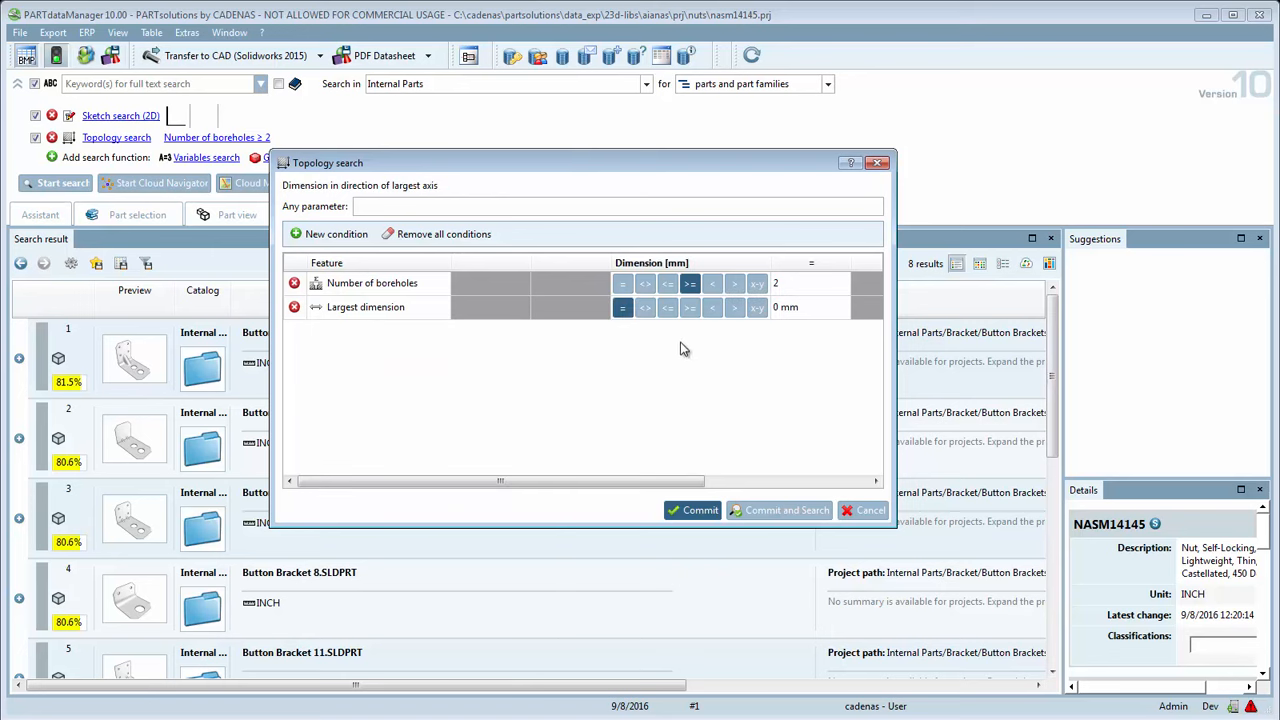
pyautogui.click(669, 308)
pyautogui.click(778, 313)
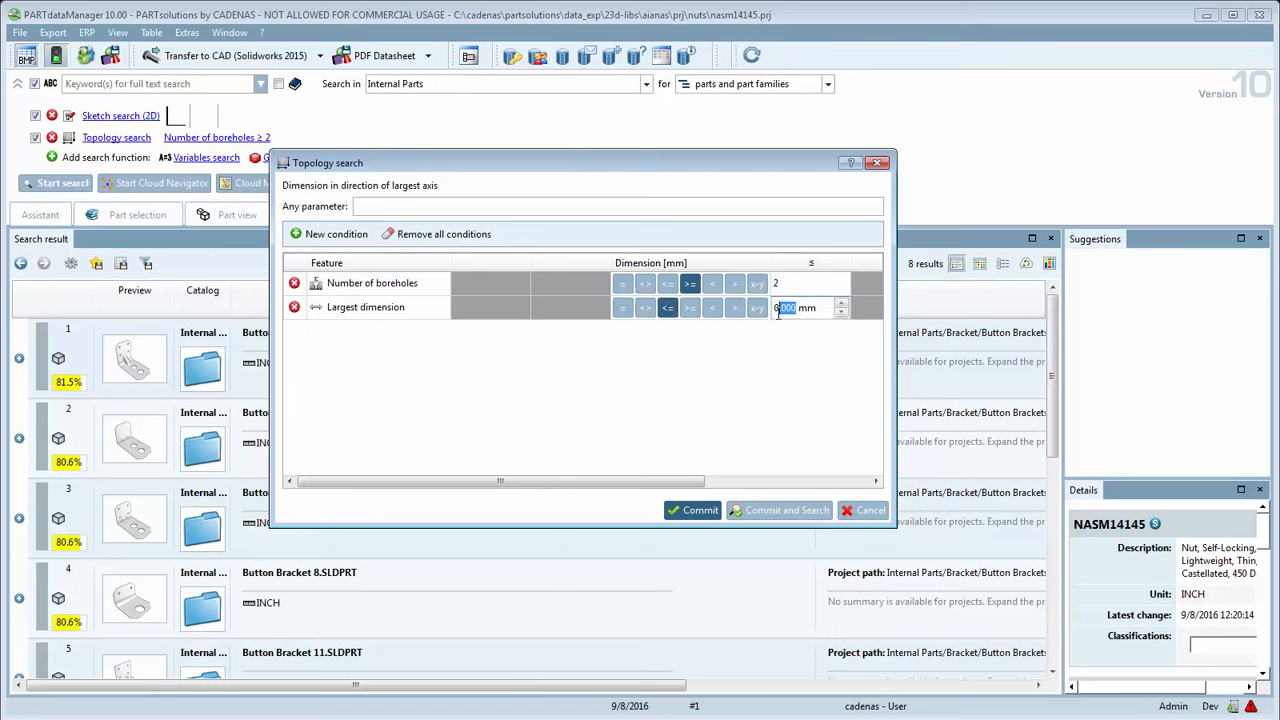
pyautogui.press('BackSpace')
# Step: Run the search with both topology conditions and extend its range to 80% similarity
pyautogui.click(785, 516)
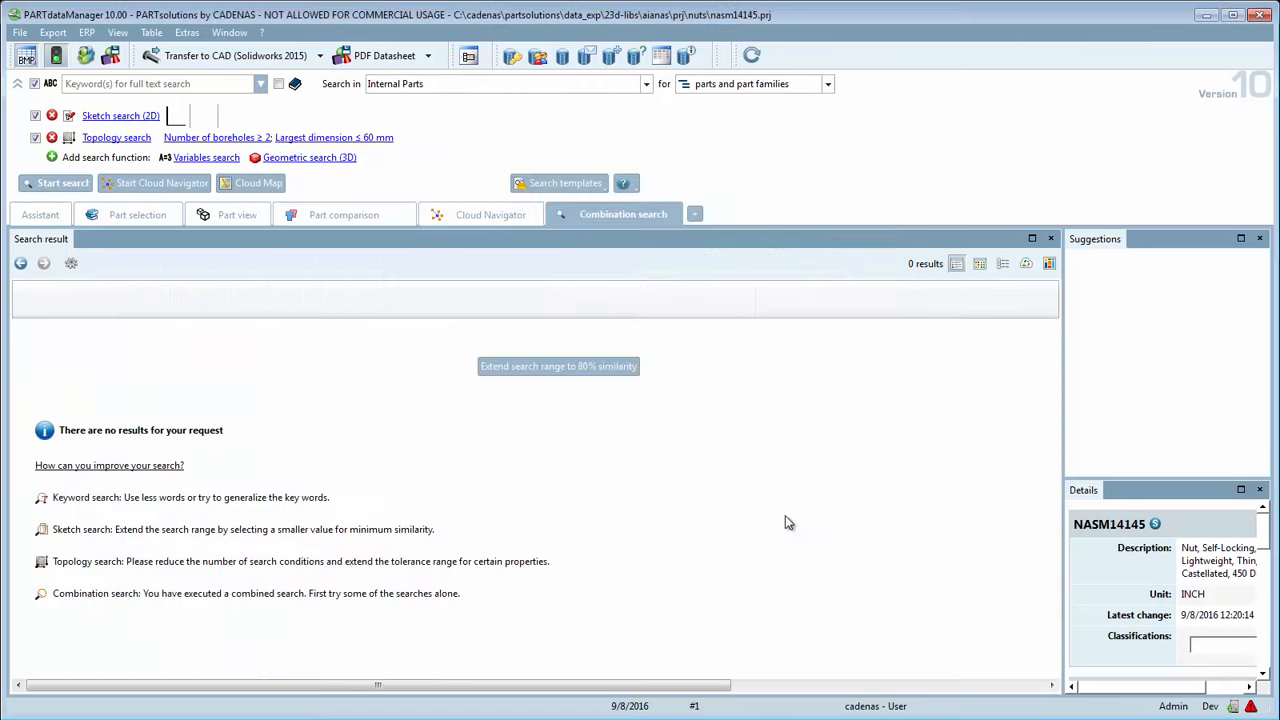
pyautogui.click(615, 368)
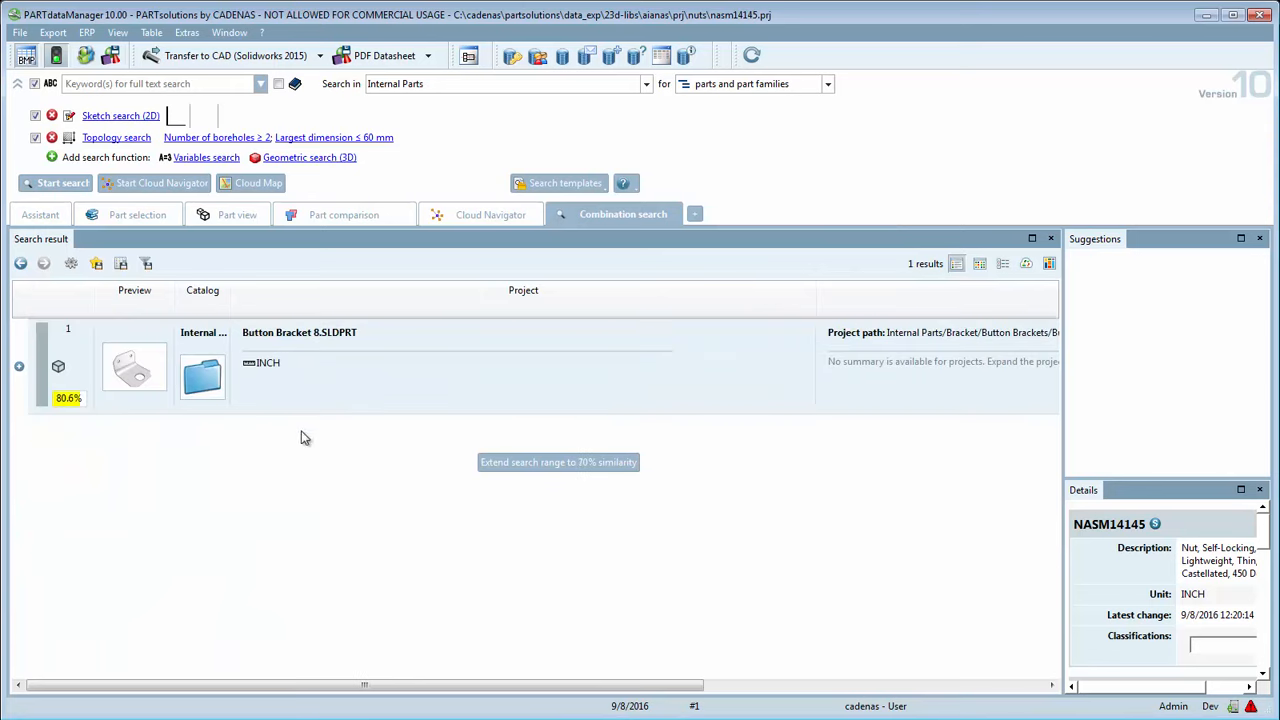
pyautogui.moveTo(115, 388)
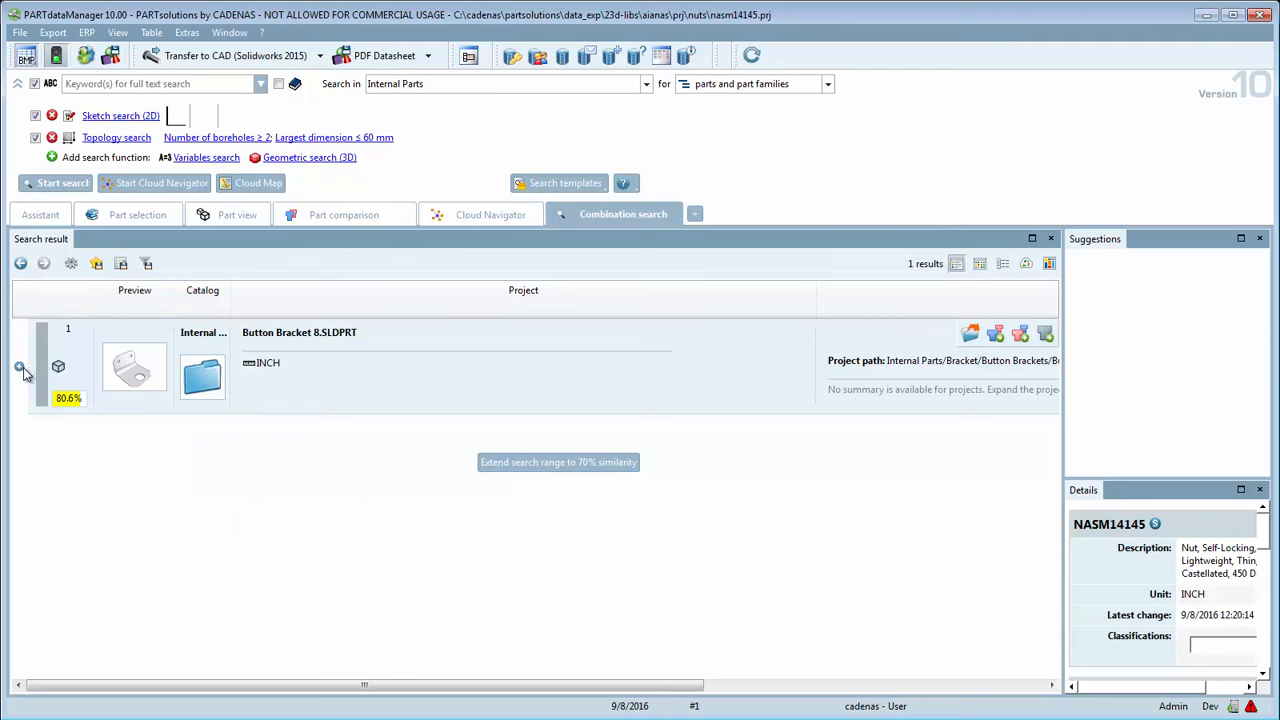
# Step: Open Button Bracket 8, transfer it to SOLIDWORKS, and place it in the open area beside the red bracket
pyautogui.click(320, 380)
pyautogui.doubleClick(318, 374)
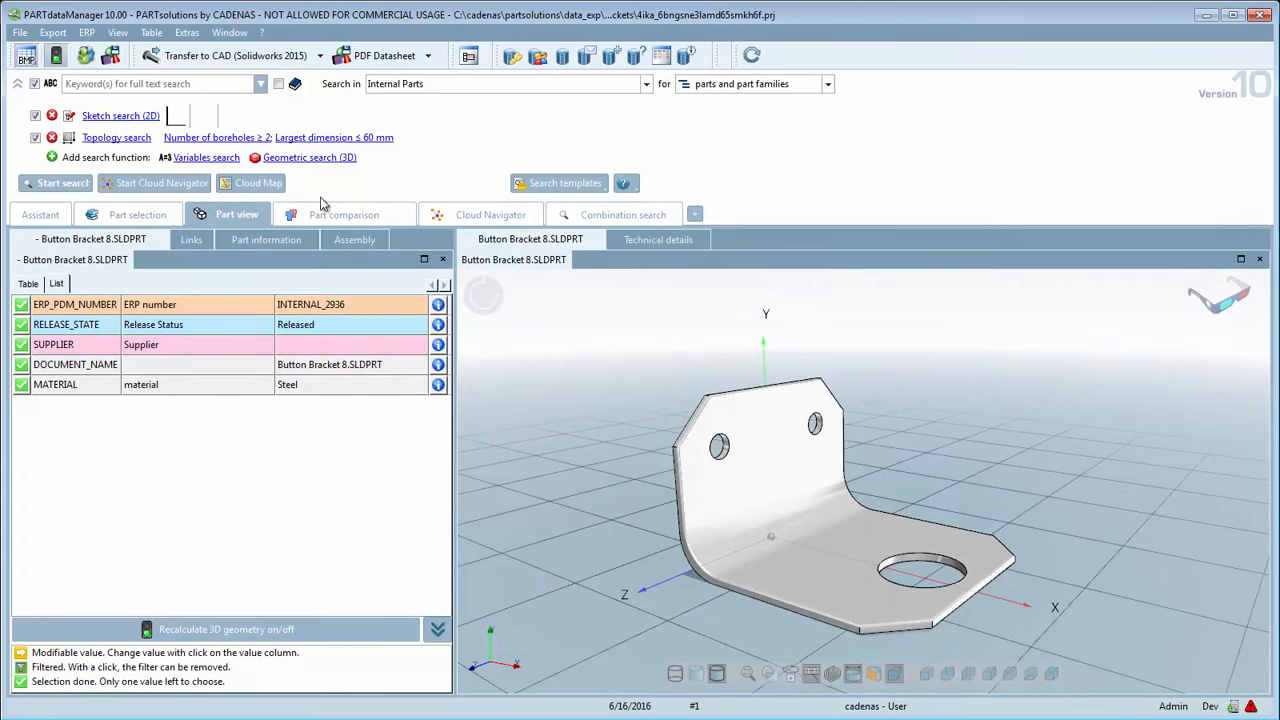
pyautogui.click(252, 58)
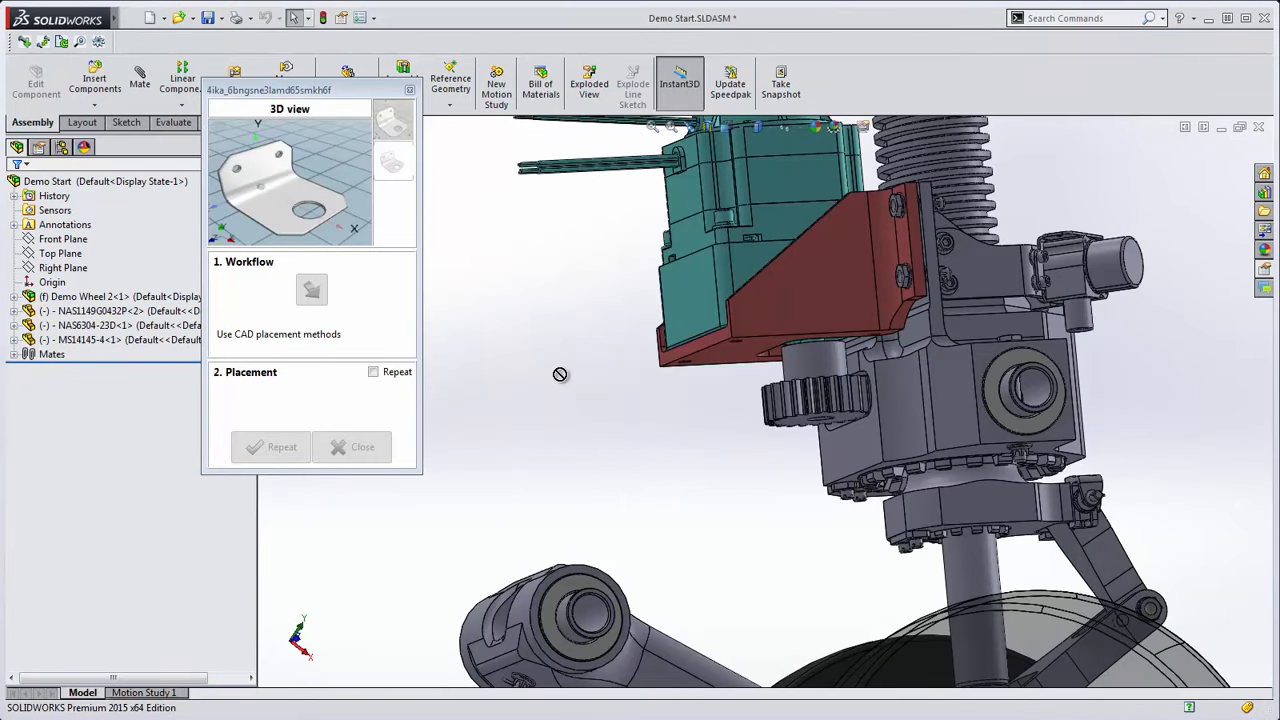
pyautogui.click(363, 328)
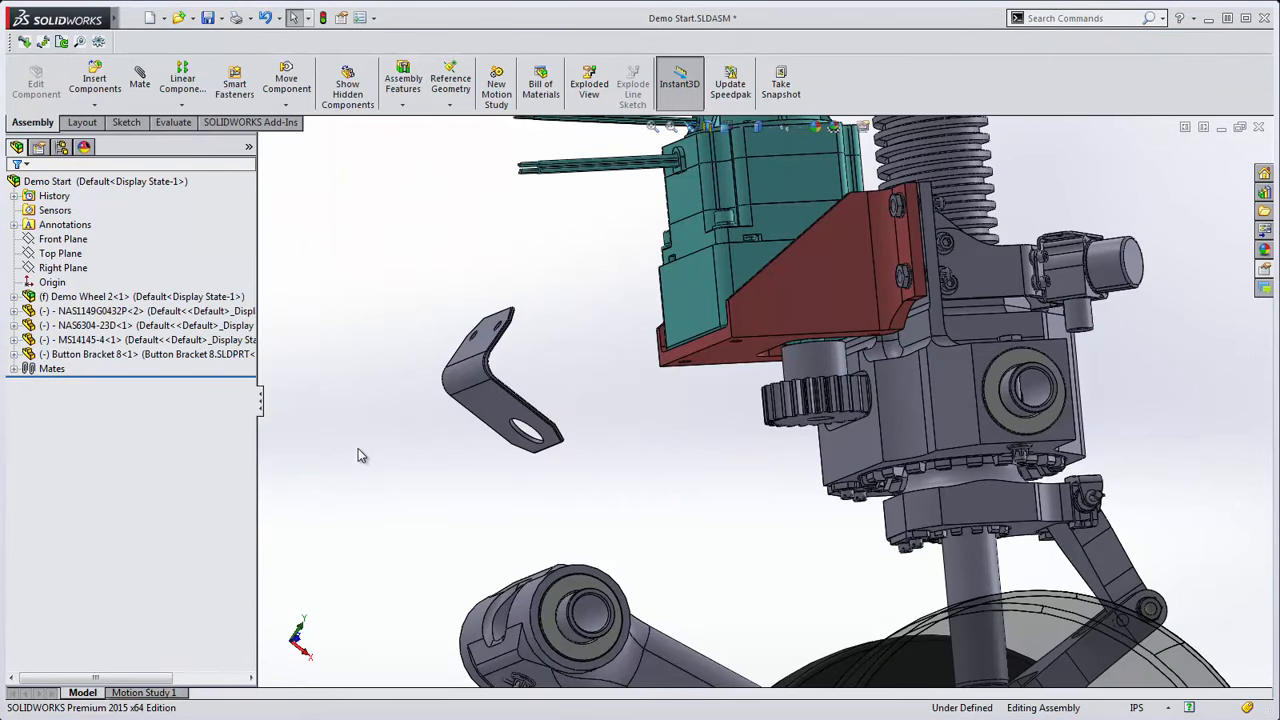
# Step: Mate the button bracket's two-hole flange face coincident with the underside of the red bracket
pyautogui.click(140, 78)
pyautogui.click(450, 347)
pyautogui.click(727, 355)
pyautogui.rightClick(727, 355)
# Step: Mate the assembly's Front Plane coincident with the Front Plane of Button Bracket 8
pyautogui.click(263, 142)
pyautogui.click(325, 201)
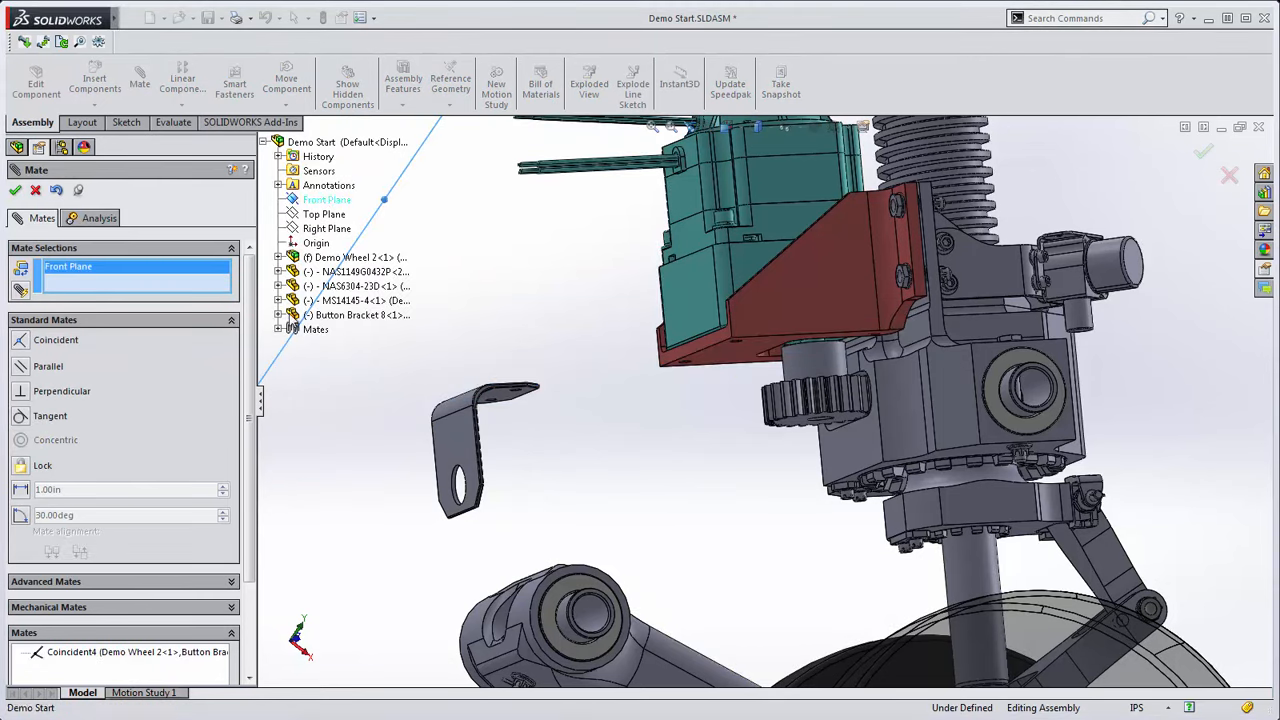
pyautogui.click(279, 315)
pyautogui.click(340, 401)
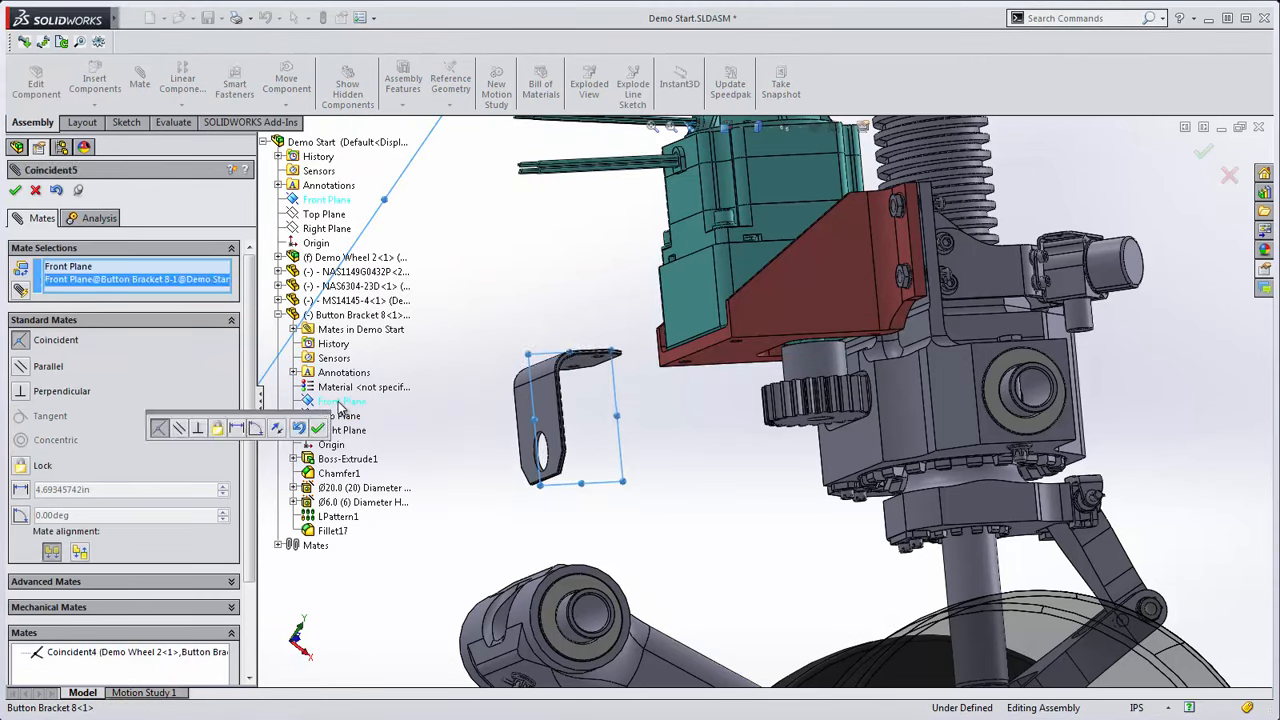
pyautogui.click(318, 428)
# Step: Mate a remaining face of the button bracket to the red bracket and finish mating
pyautogui.click(548, 404)
pyautogui.click(701, 353)
pyautogui.click(675, 391)
pyautogui.moveTo(746, 504); pyautogui.dragTo(776, 565, button='middle')
pyautogui.click(15, 190)
# Step: Display the assembly in the saved Demo view
pyautogui.click(729, 127)
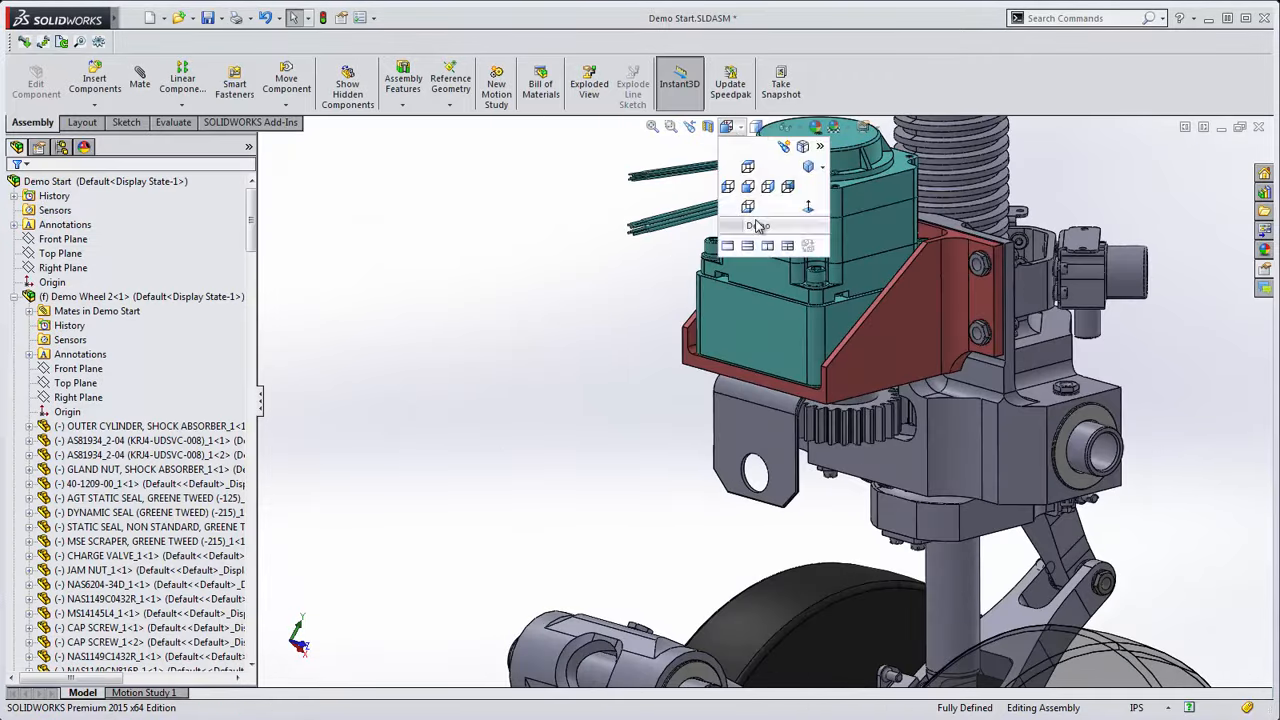
pyautogui.click(757, 226)
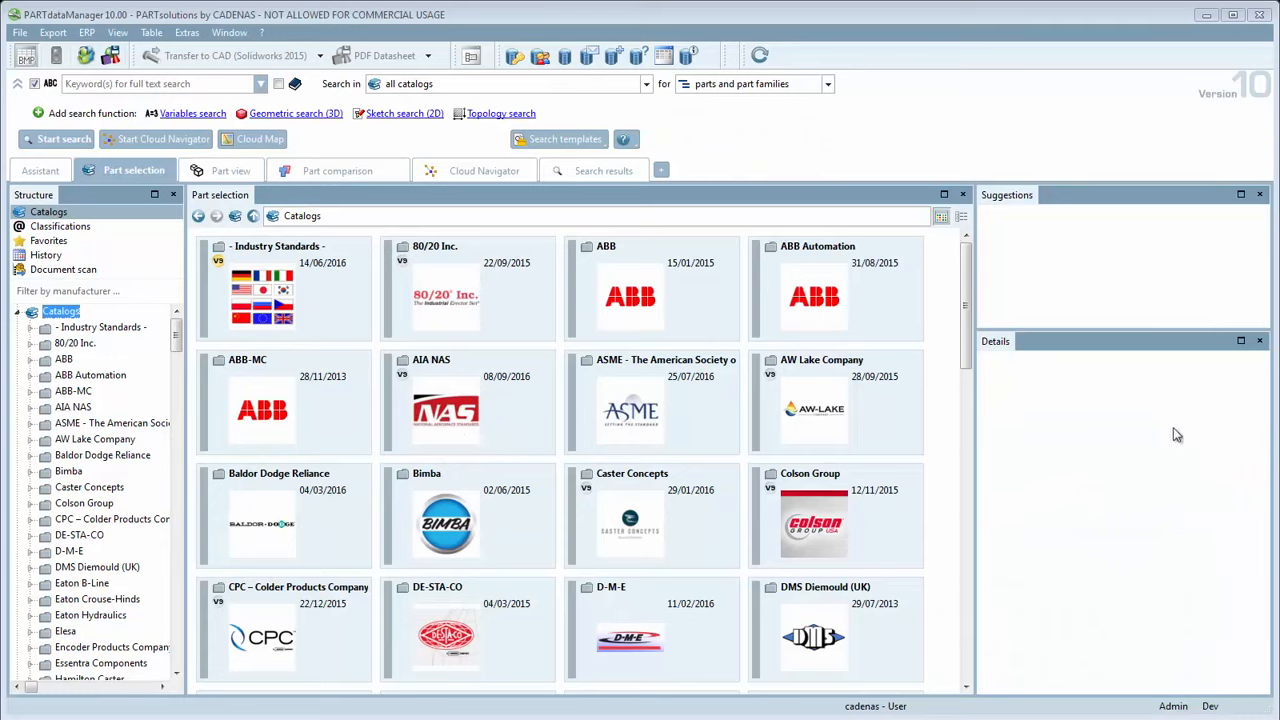
# Step: Switch to PARTdataManager, change the user role to Engineer, and look through the catalogs available to that role
pyautogui.click(538, 58)
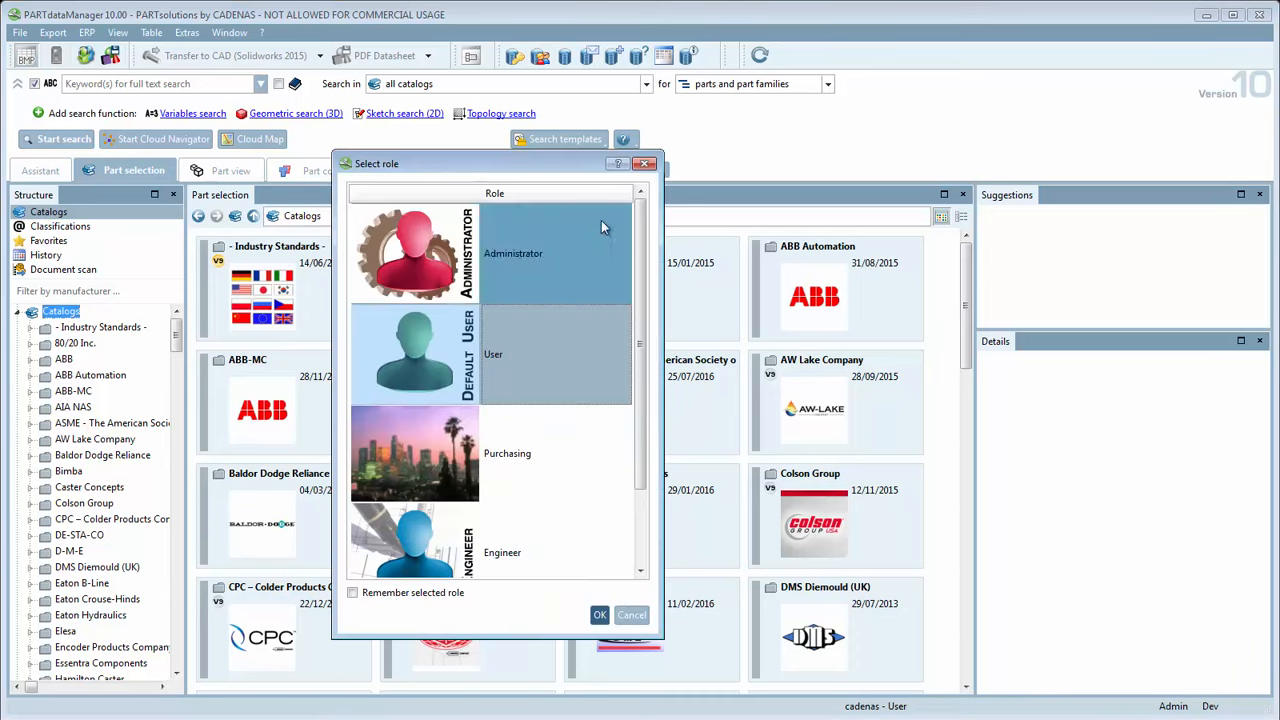
pyautogui.scroll(-1, 640, 265)
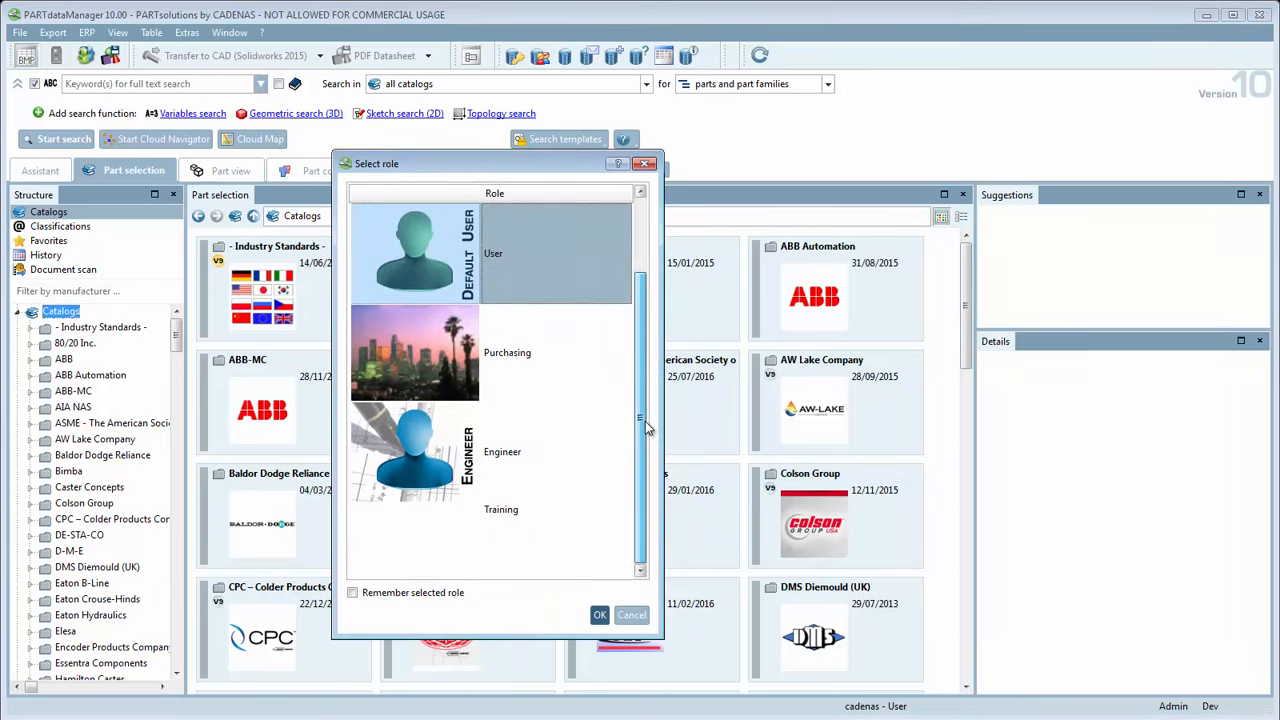
pyautogui.scroll(1, 643, 287)
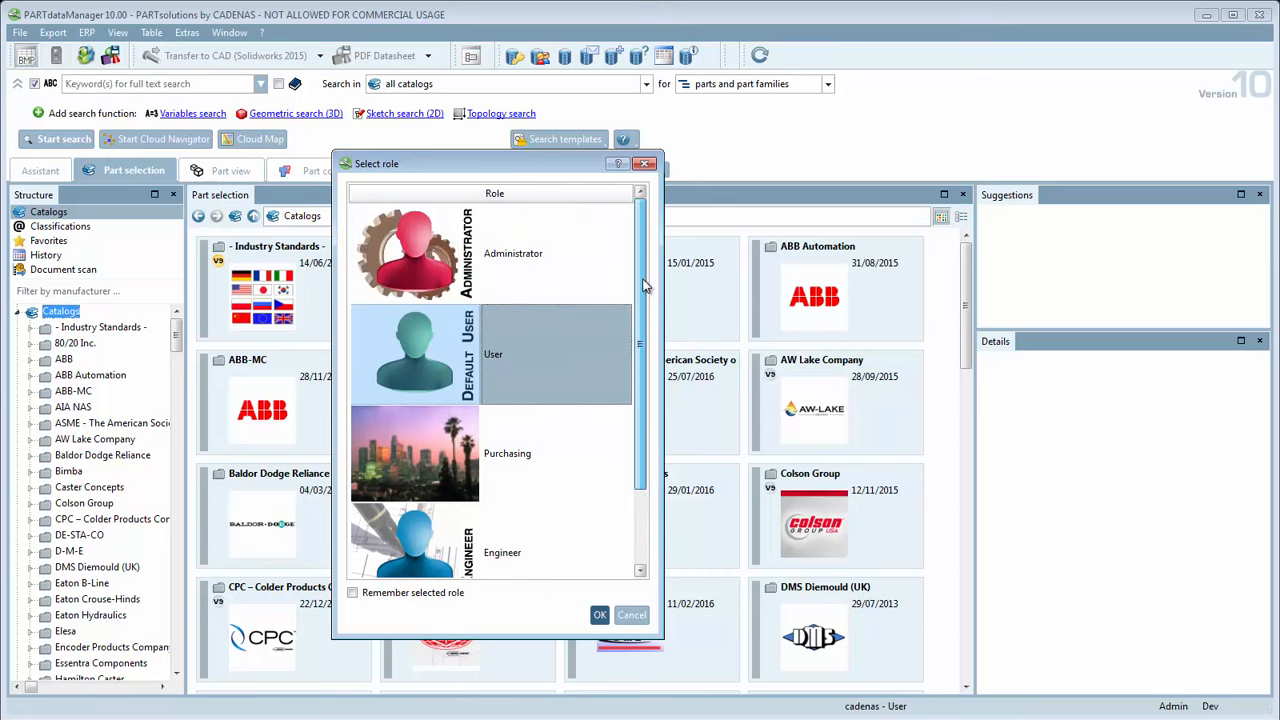
pyautogui.click(587, 525)
pyautogui.doubleClick(587, 525)
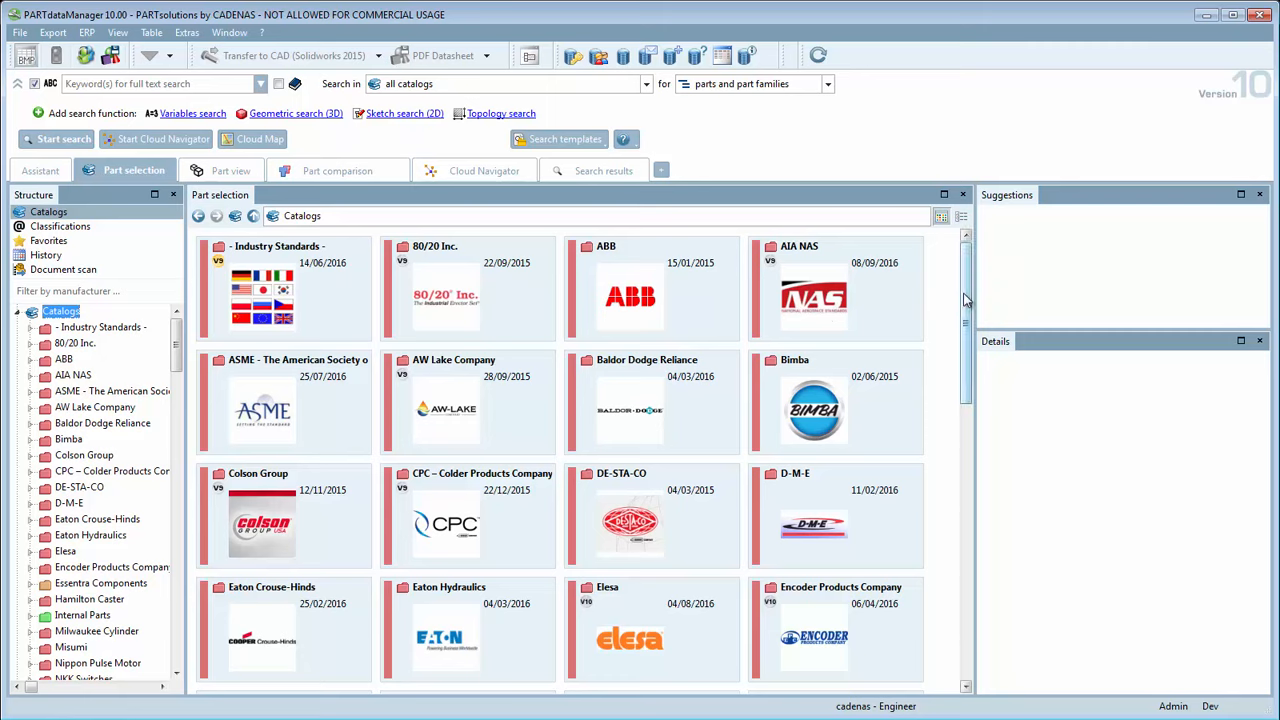
pyautogui.moveTo(965, 293); pyautogui.dragTo(968, 439)
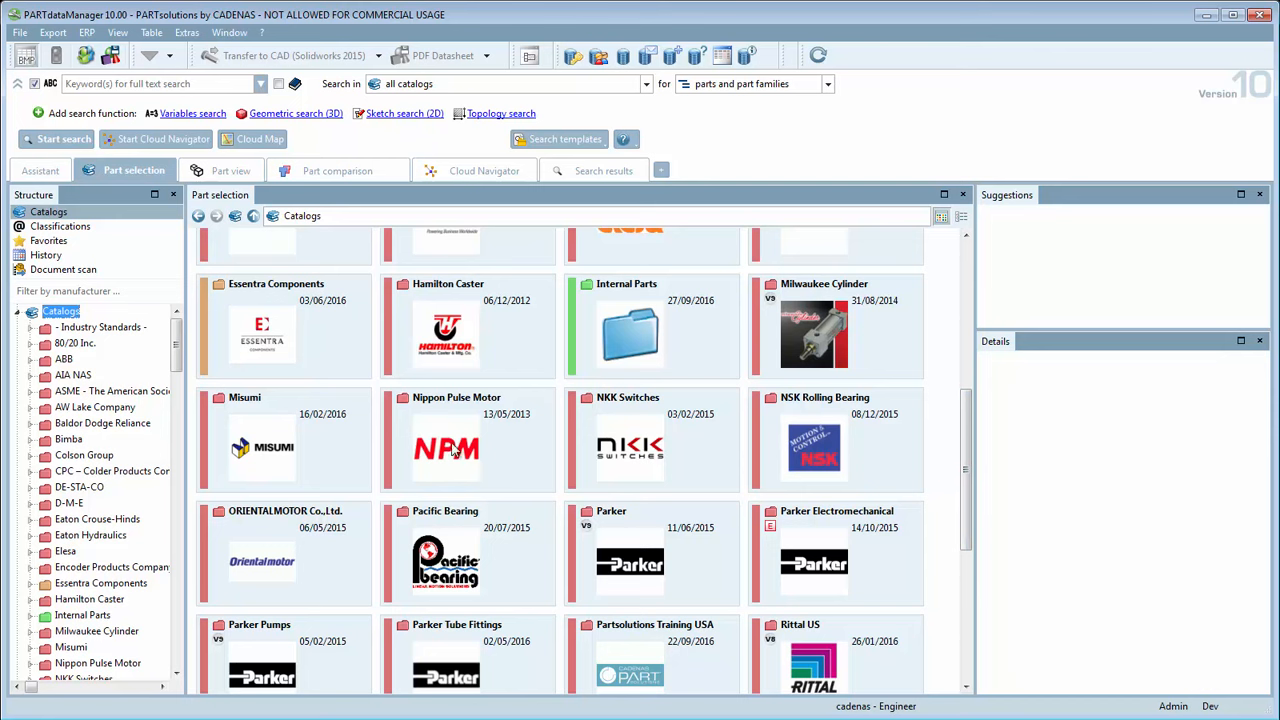
pyautogui.moveTo(969, 472); pyautogui.dragTo(953, 284)
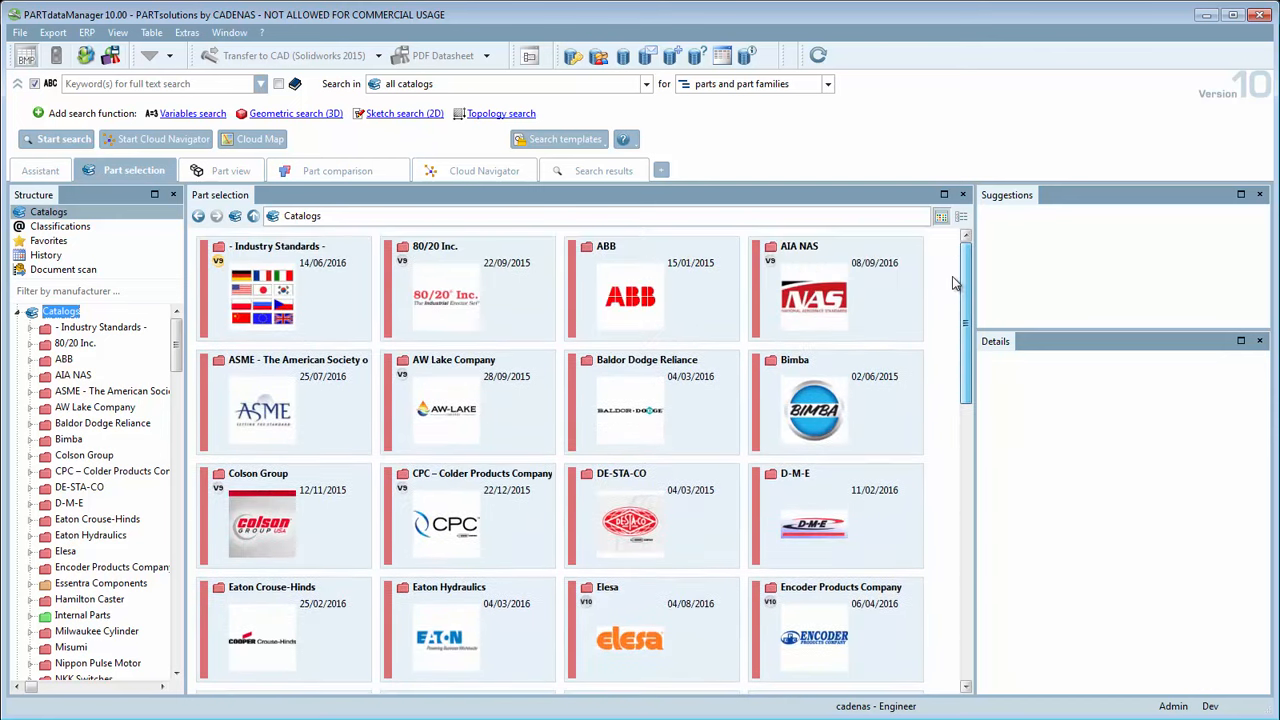
# Step: Return to SOLIDWORKS, select the outer AST bearing on the wheel axle, and run a PARTsolutions geometric search for it
pyautogui.click(1205, 22)
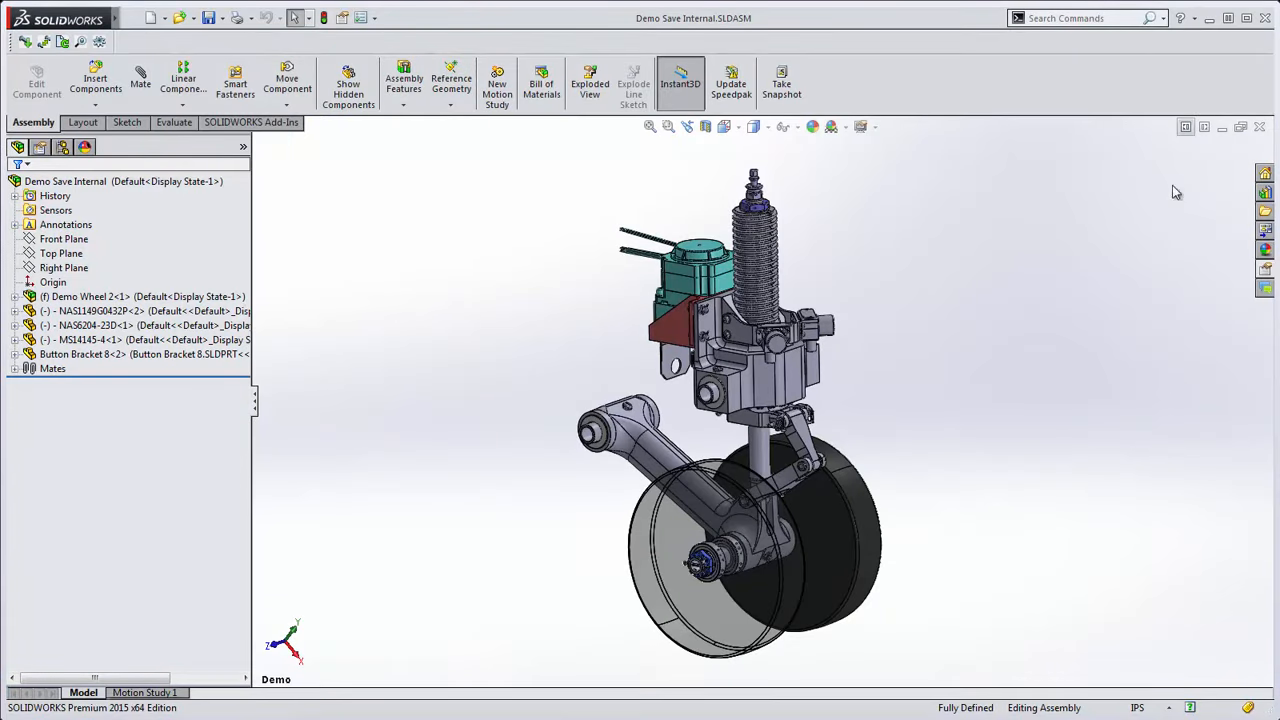
pyautogui.scroll(2, 722, 528)
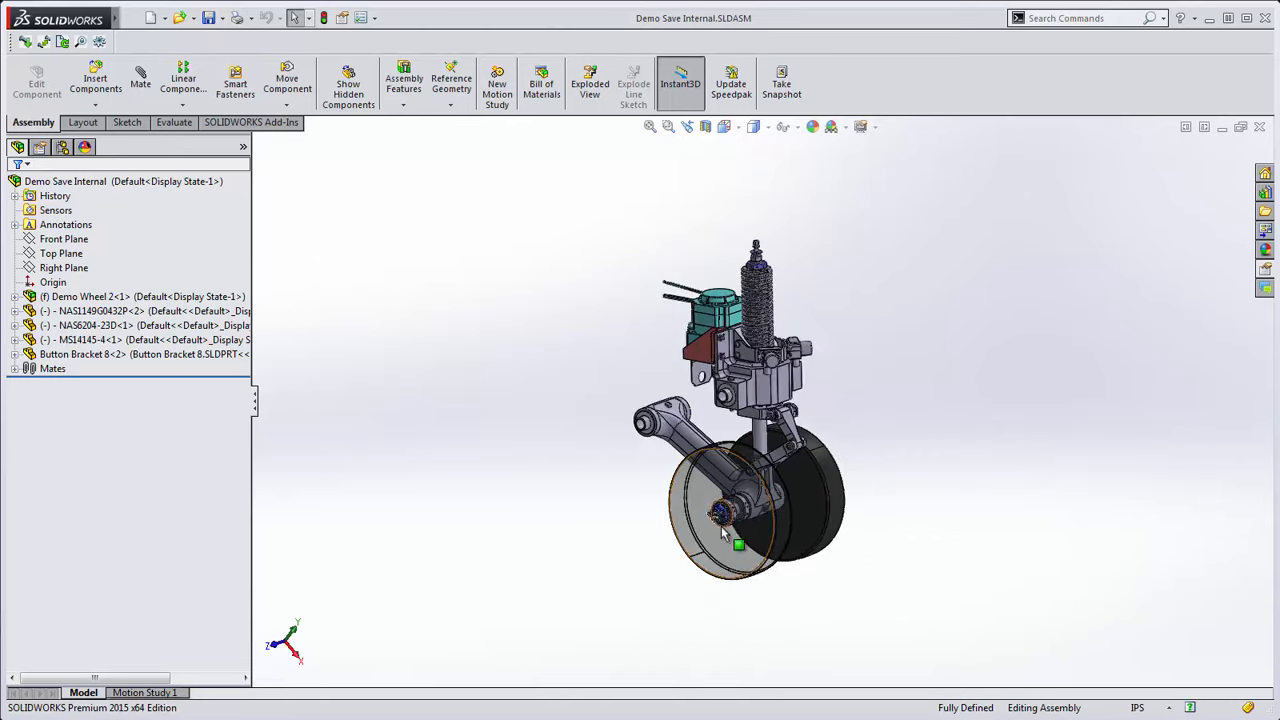
pyautogui.scroll(-8, 722, 528)
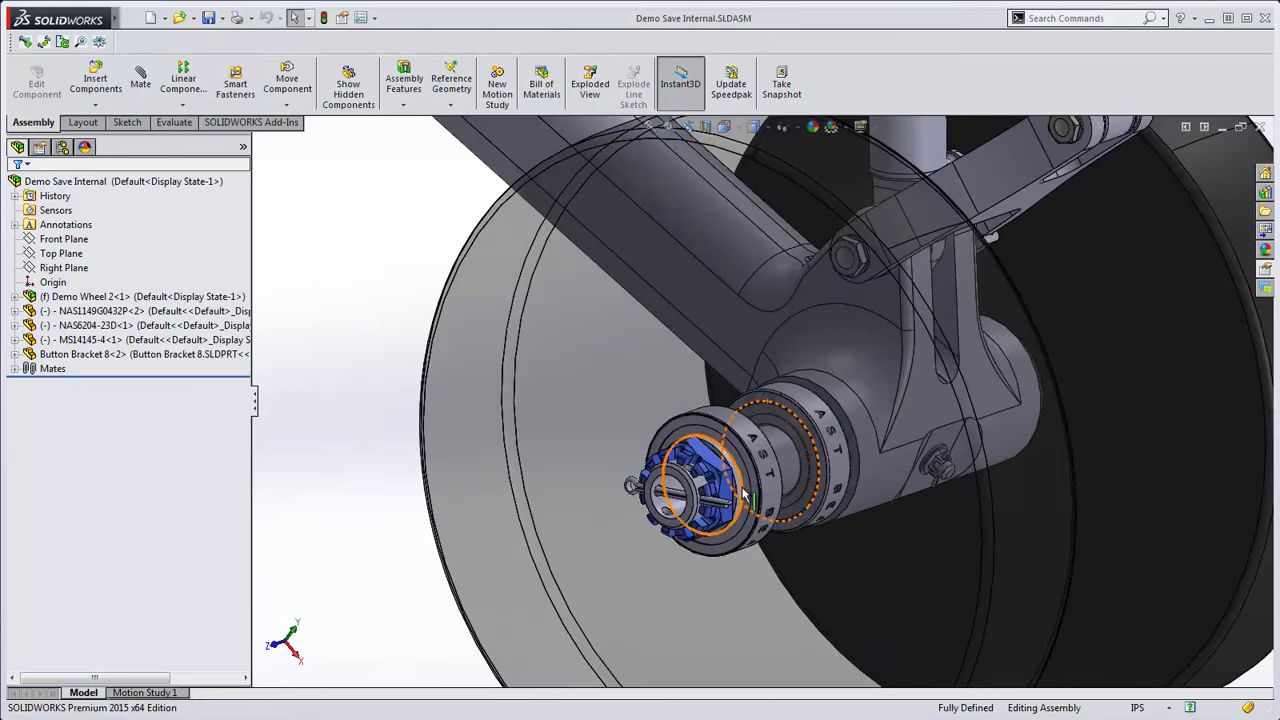
pyautogui.scroll(3, 744, 494)
pyautogui.scroll(-2, 744, 460)
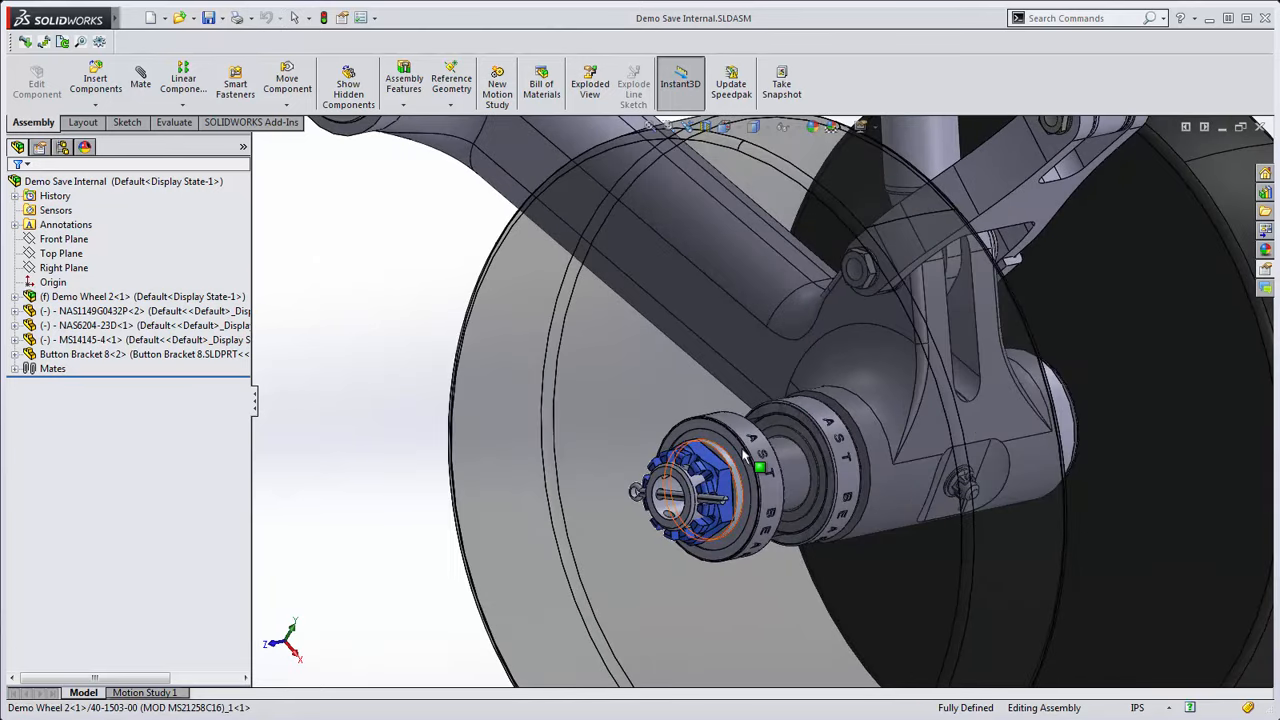
pyautogui.scroll(-1, 744, 458)
pyautogui.click(741, 425)
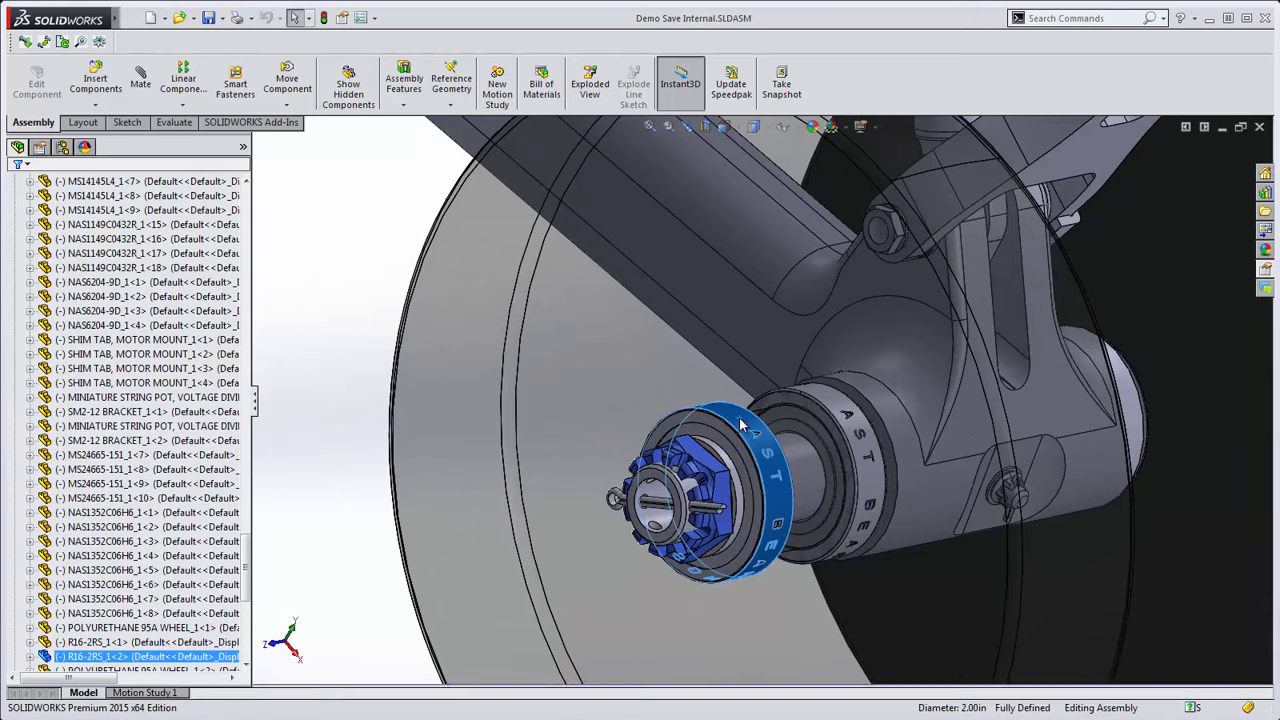
pyautogui.click(80, 42)
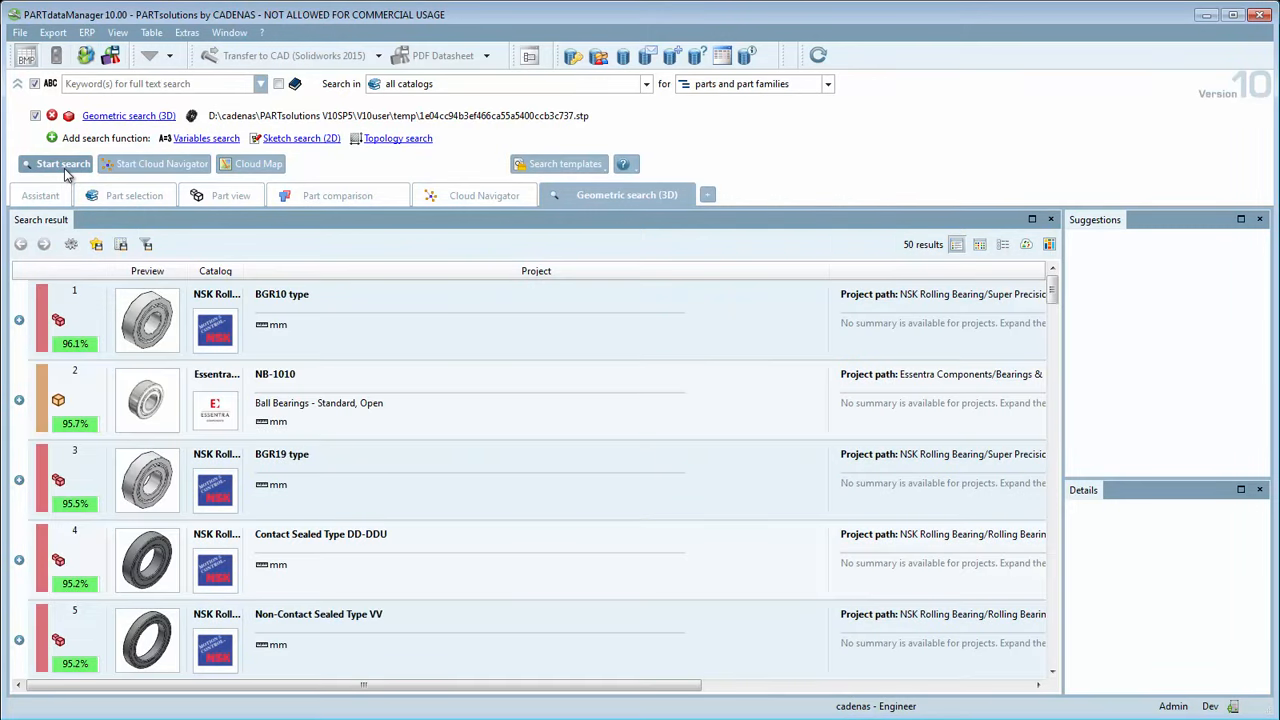
# Step: Expand the NB-1010 result and compare NB-1125 with the searched bearing in 3D, both overlaid and side by side
pyautogui.moveTo(86, 308)
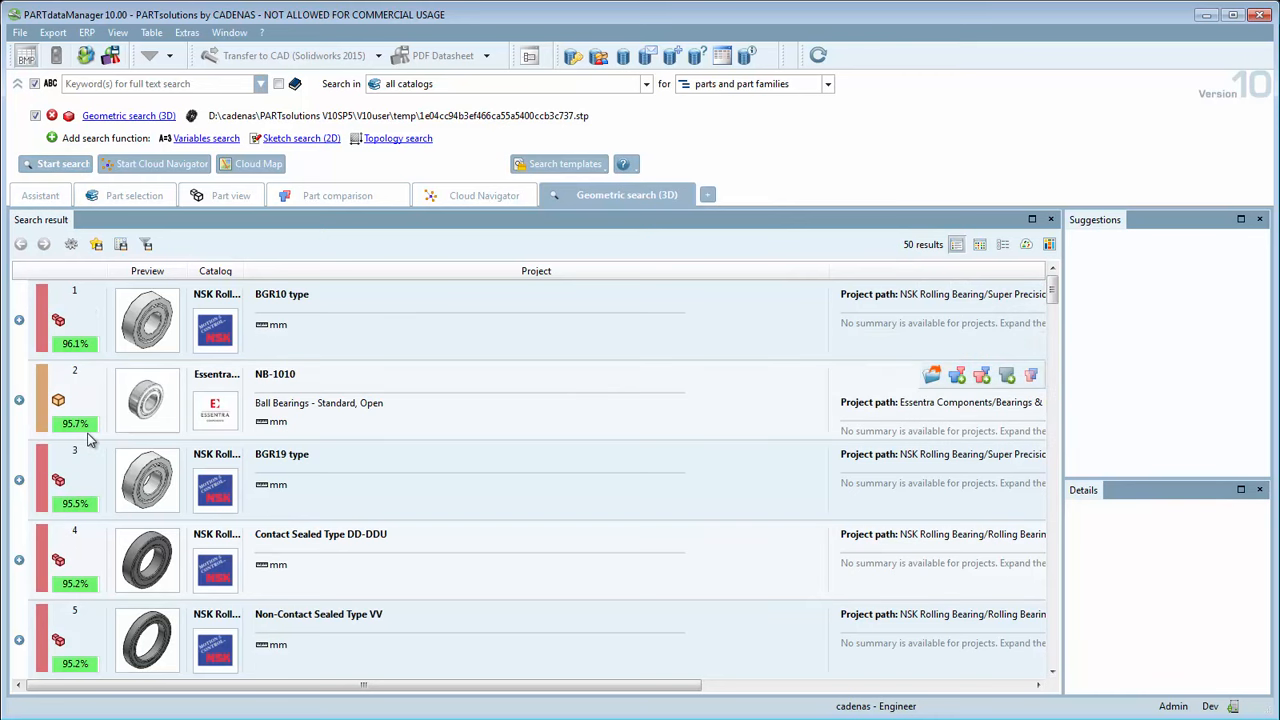
pyautogui.click(20, 401)
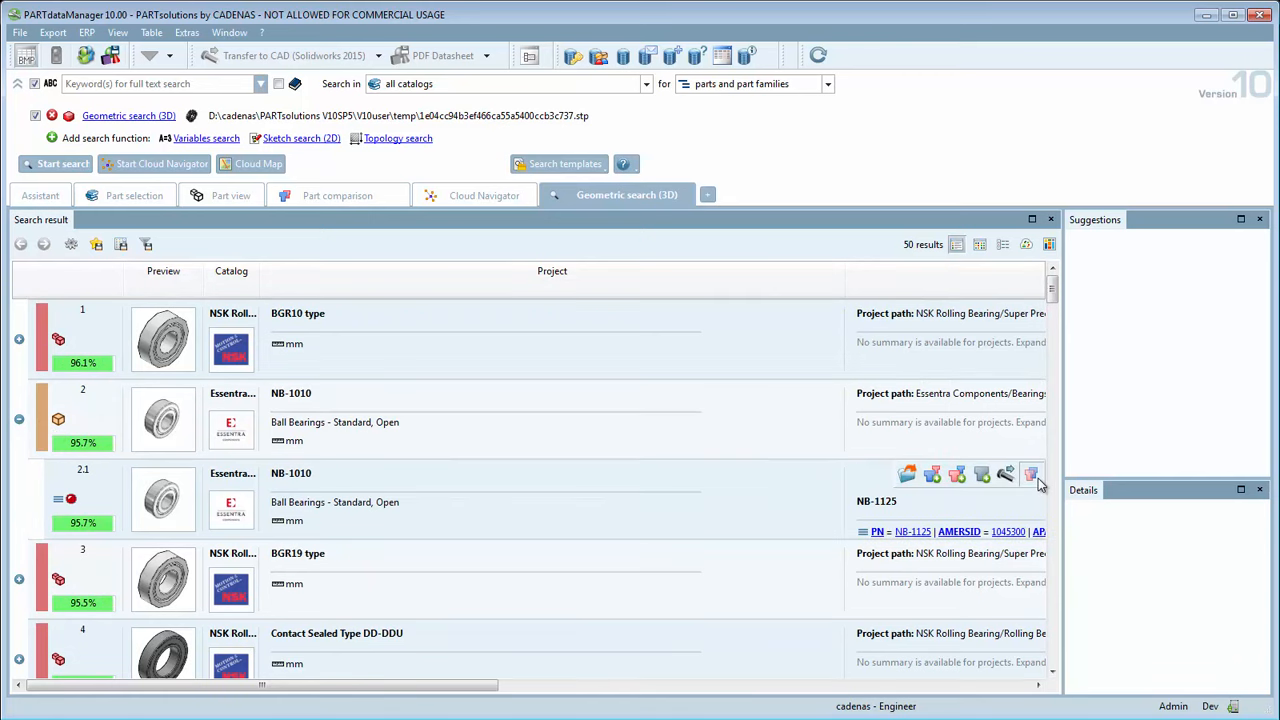
pyautogui.click(1032, 474)
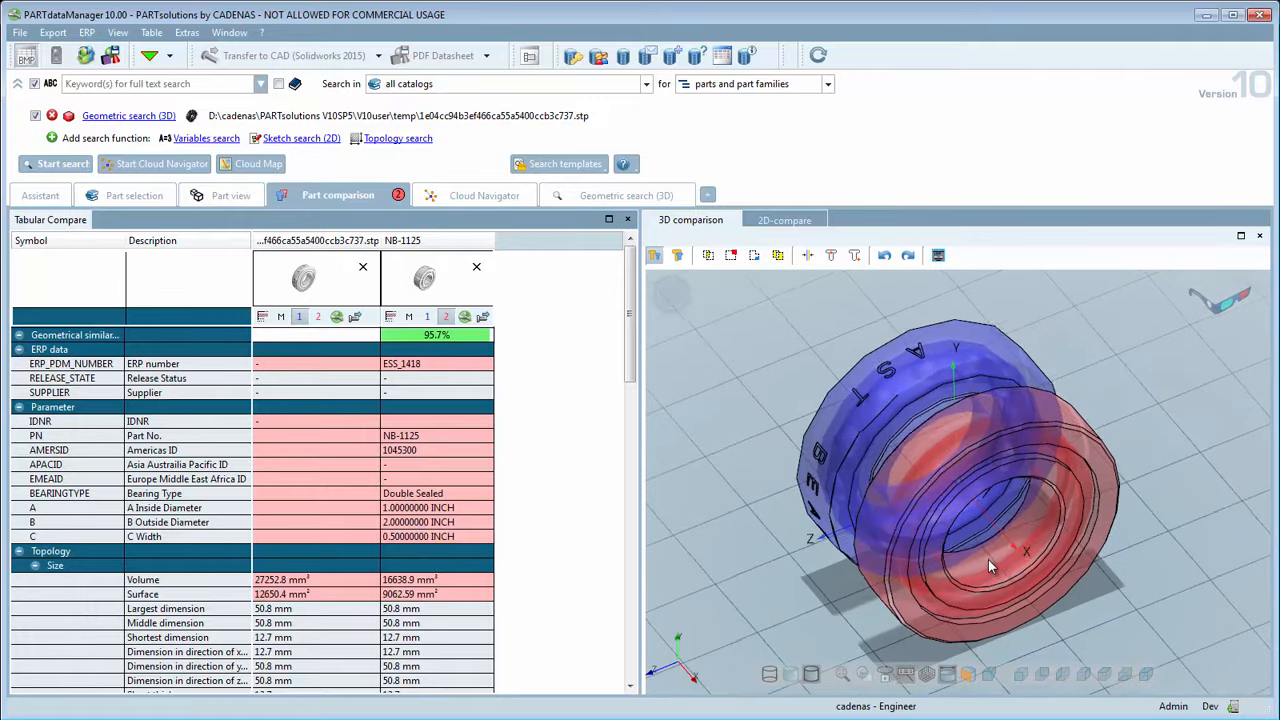
pyautogui.click(680, 257)
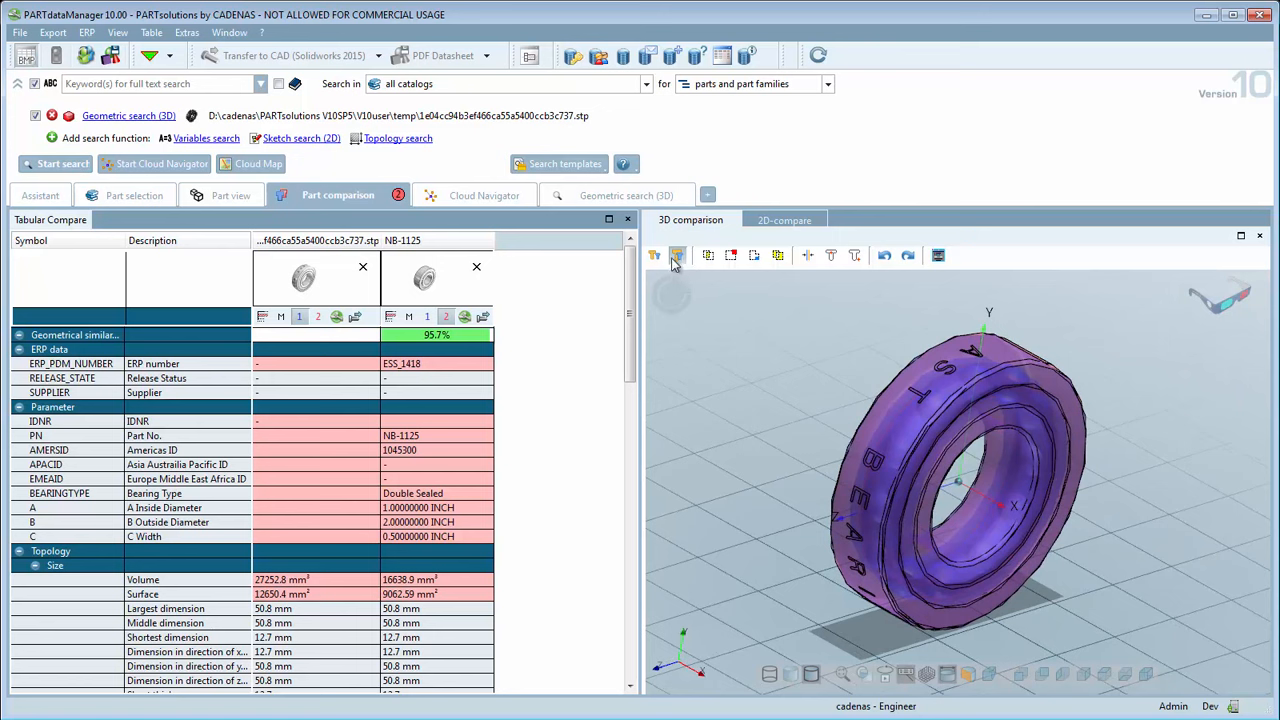
pyautogui.click(654, 256)
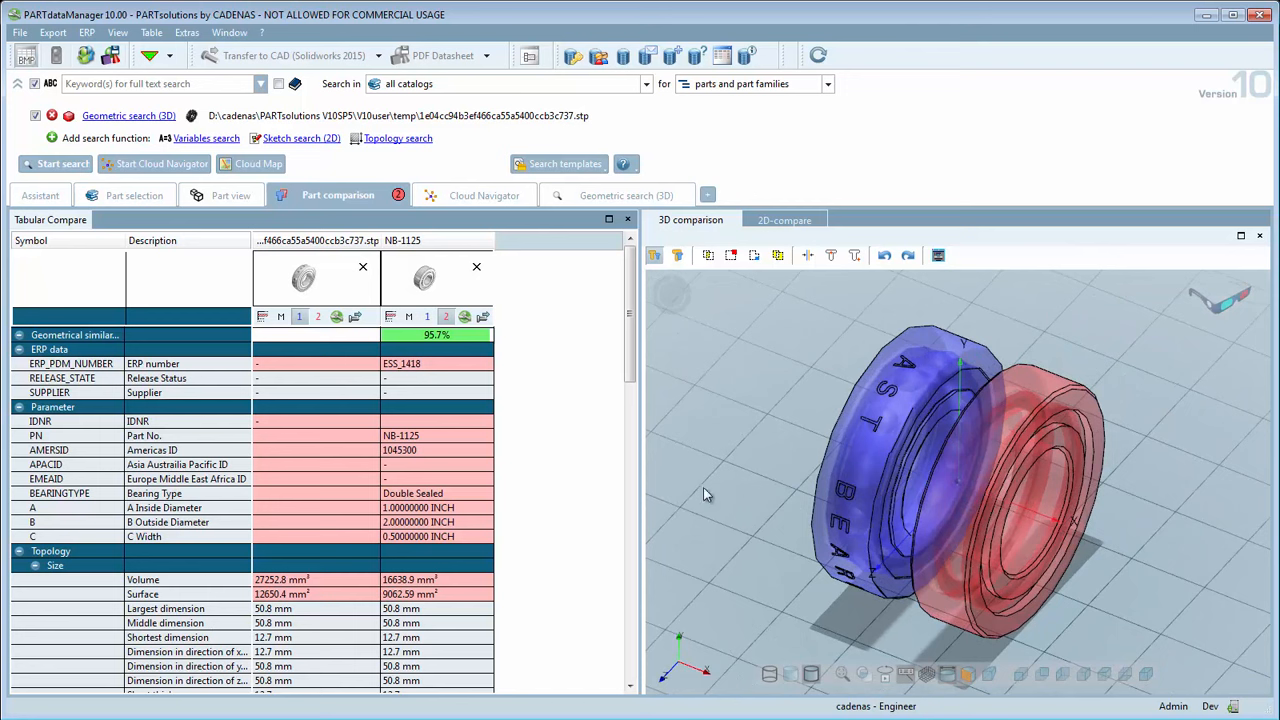
pyautogui.moveTo(630, 360)
pyautogui.mouseDown()
pyautogui.moveTo(630, 480)
pyautogui.moveTo(630, 360)
pyautogui.mouseUp()
# Step: Open bearing NB-1125 in the part view and try to transfer it to SOLIDWORKS
pyautogui.click(466, 318)
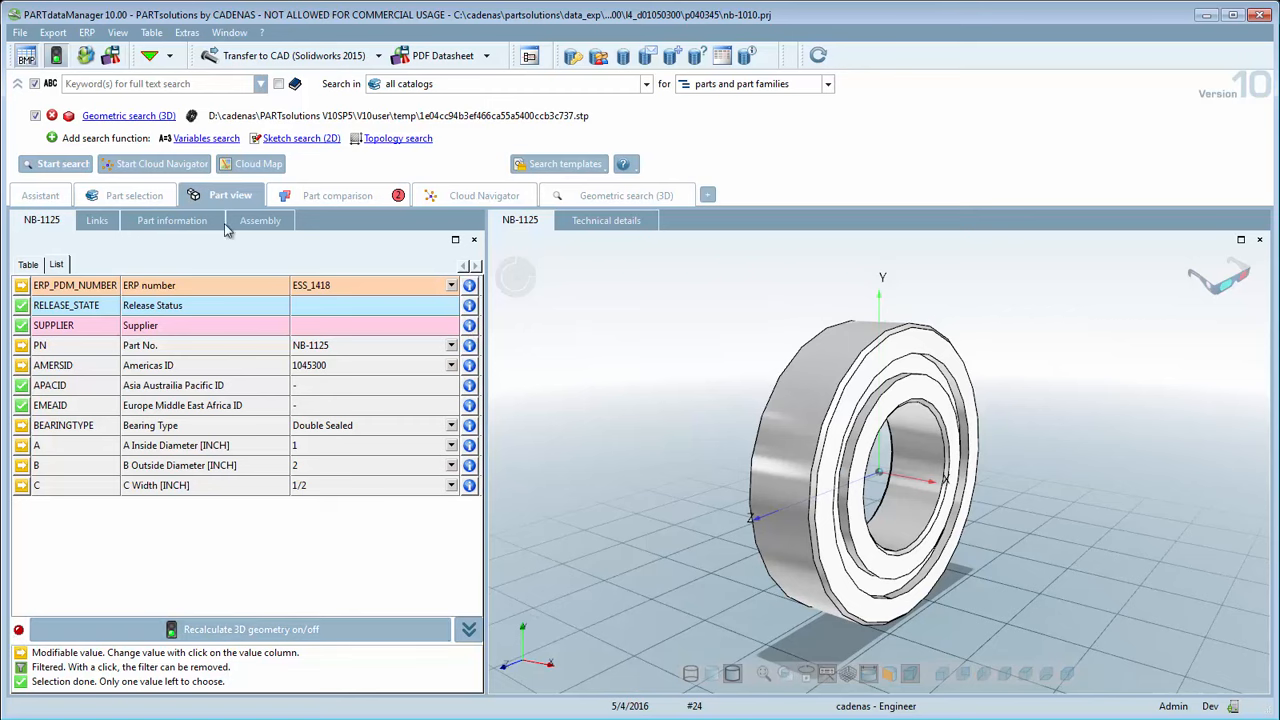
pyautogui.click(275, 57)
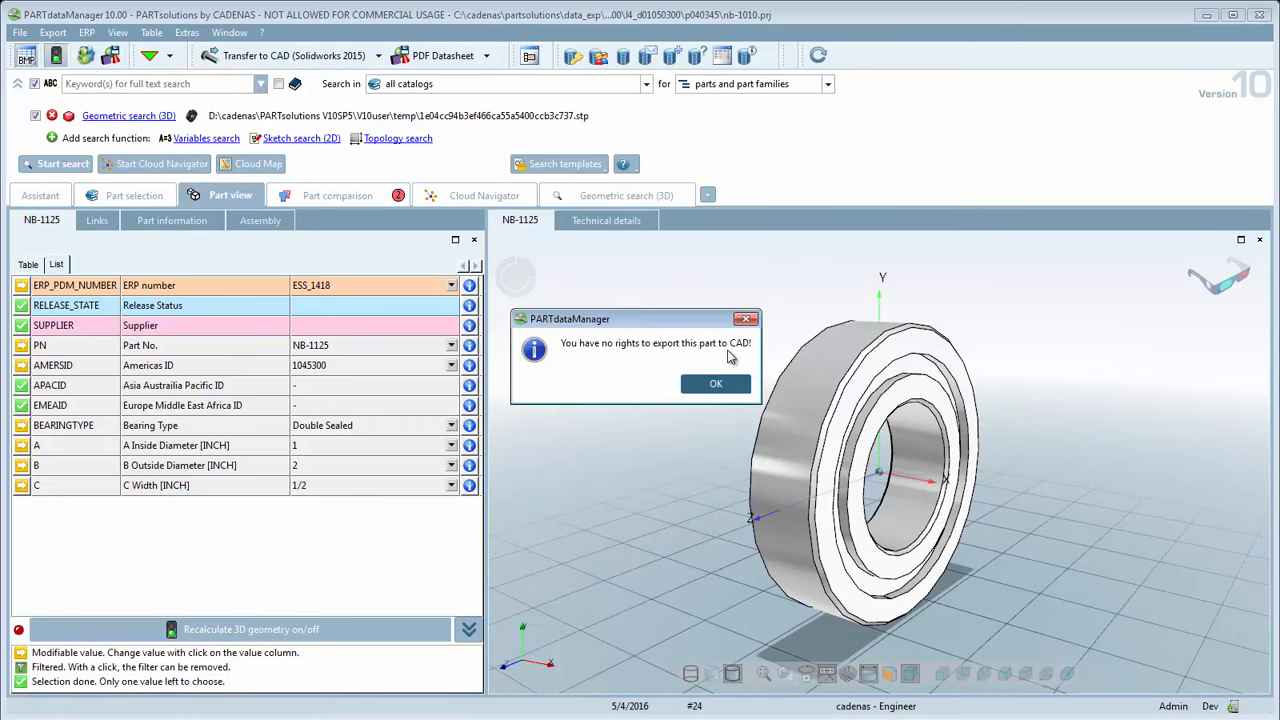
pyautogui.click(731, 391)
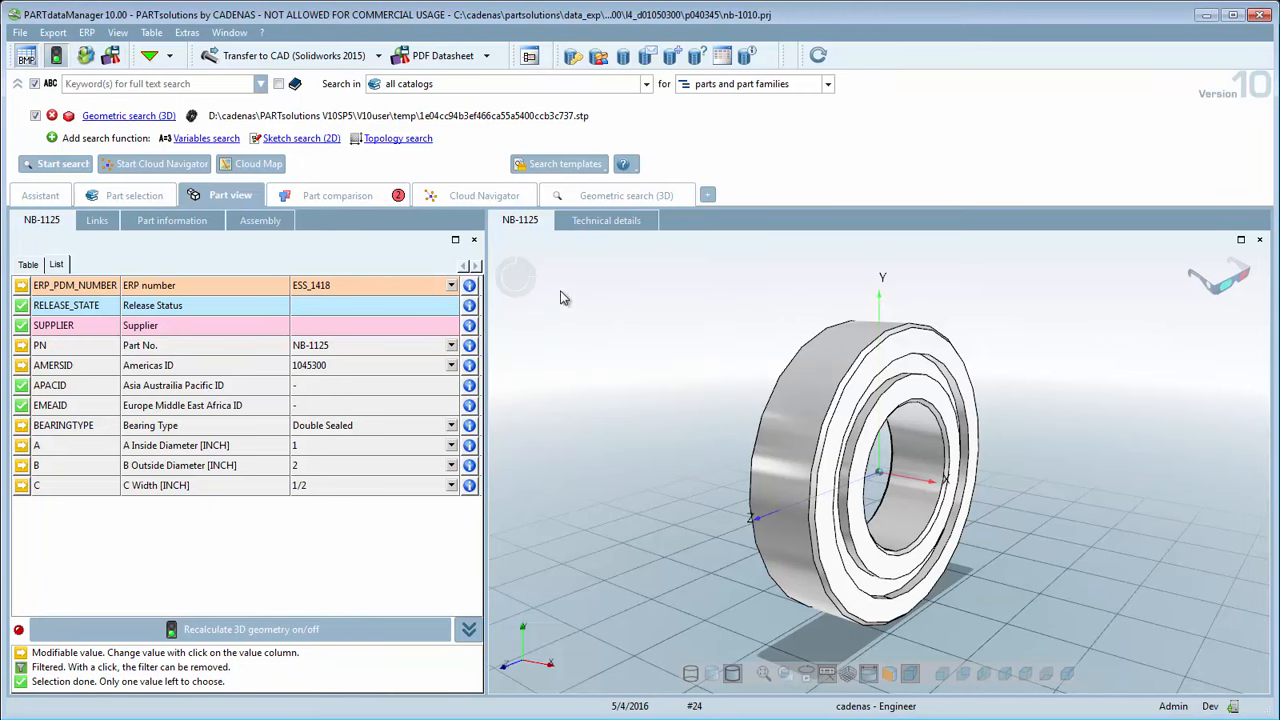
# Step: Edit the ERP entry of NB-1125, setting its release status to Released and filling in the supplier
pyautogui.click(675, 58)
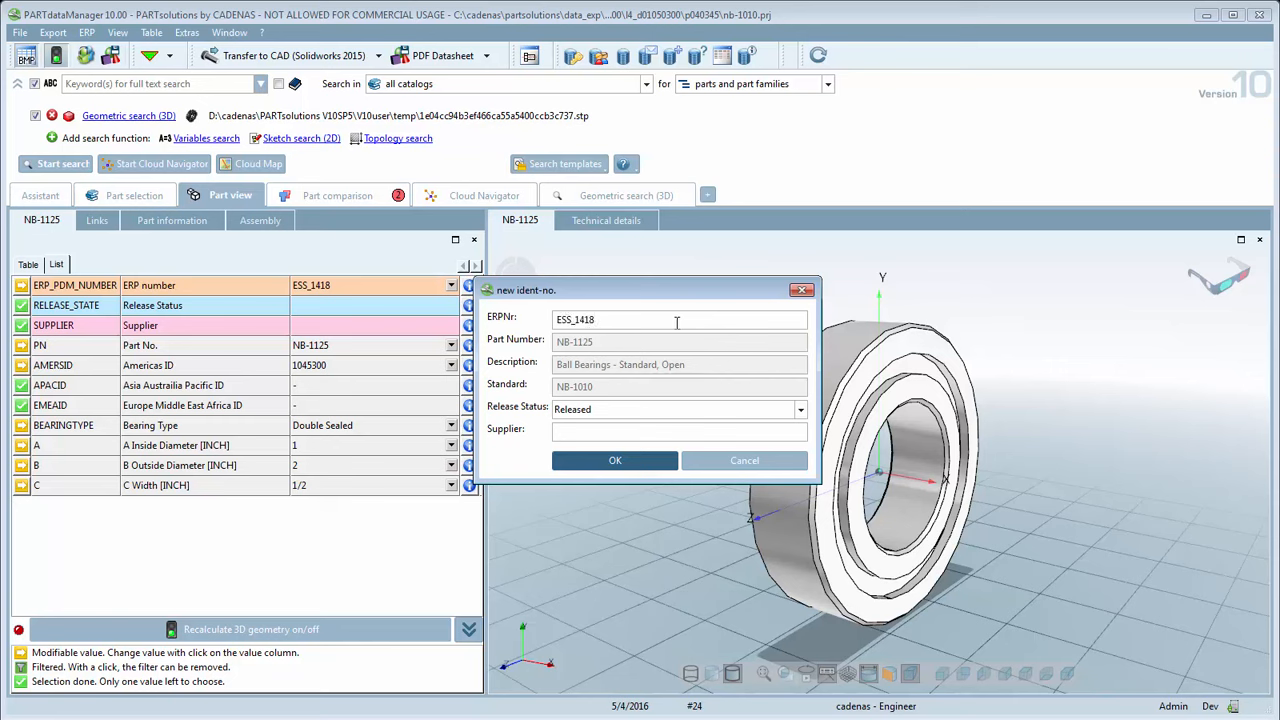
pyautogui.click(672, 417)
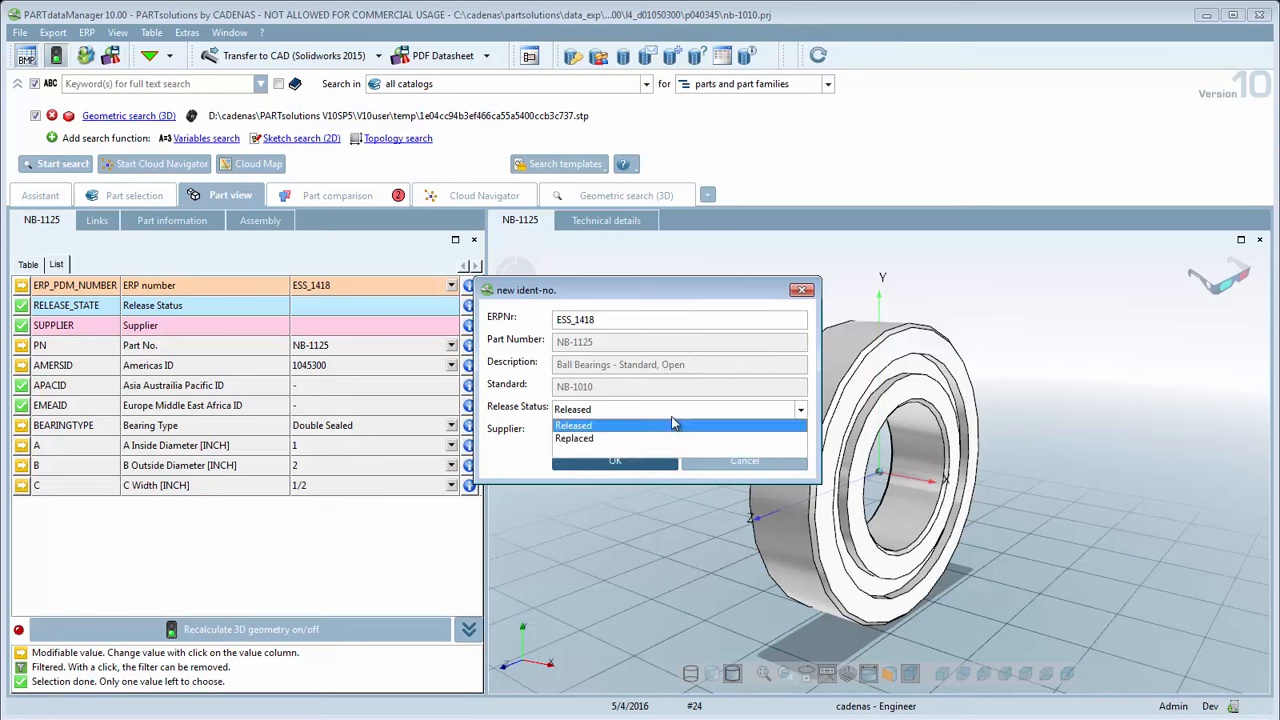
pyautogui.click(672, 425)
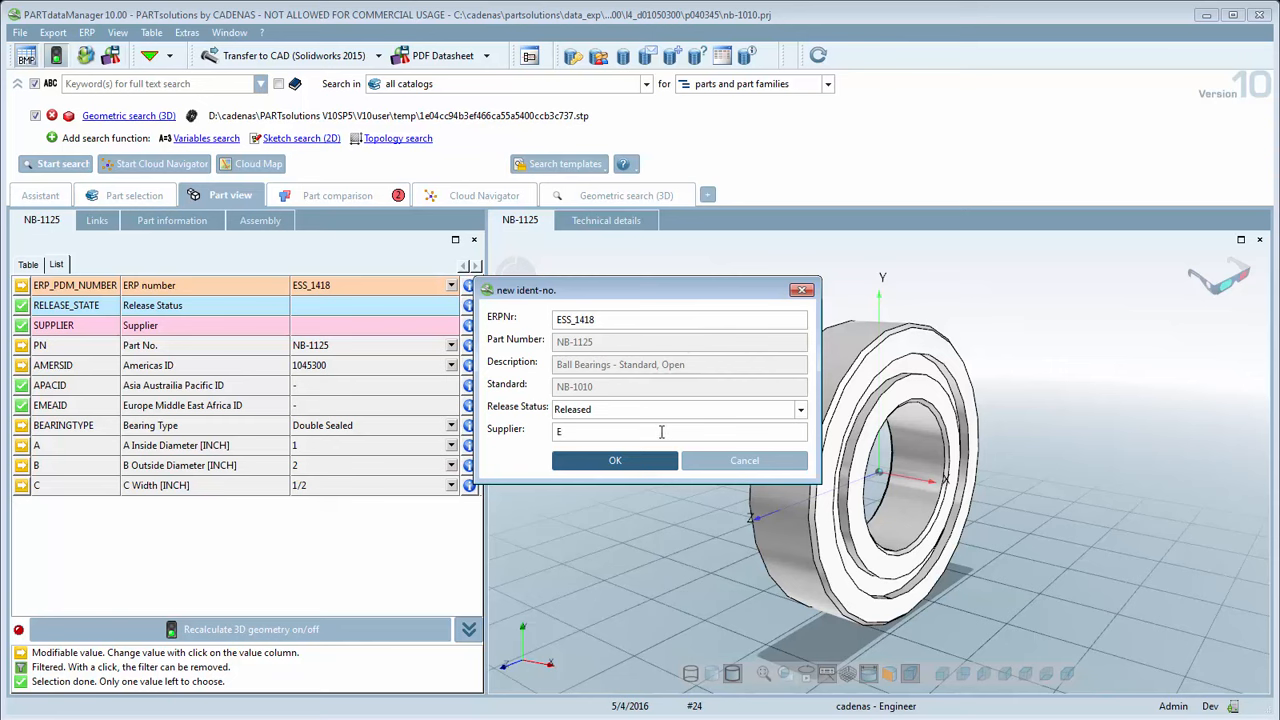
pyautogui.click(650, 462)
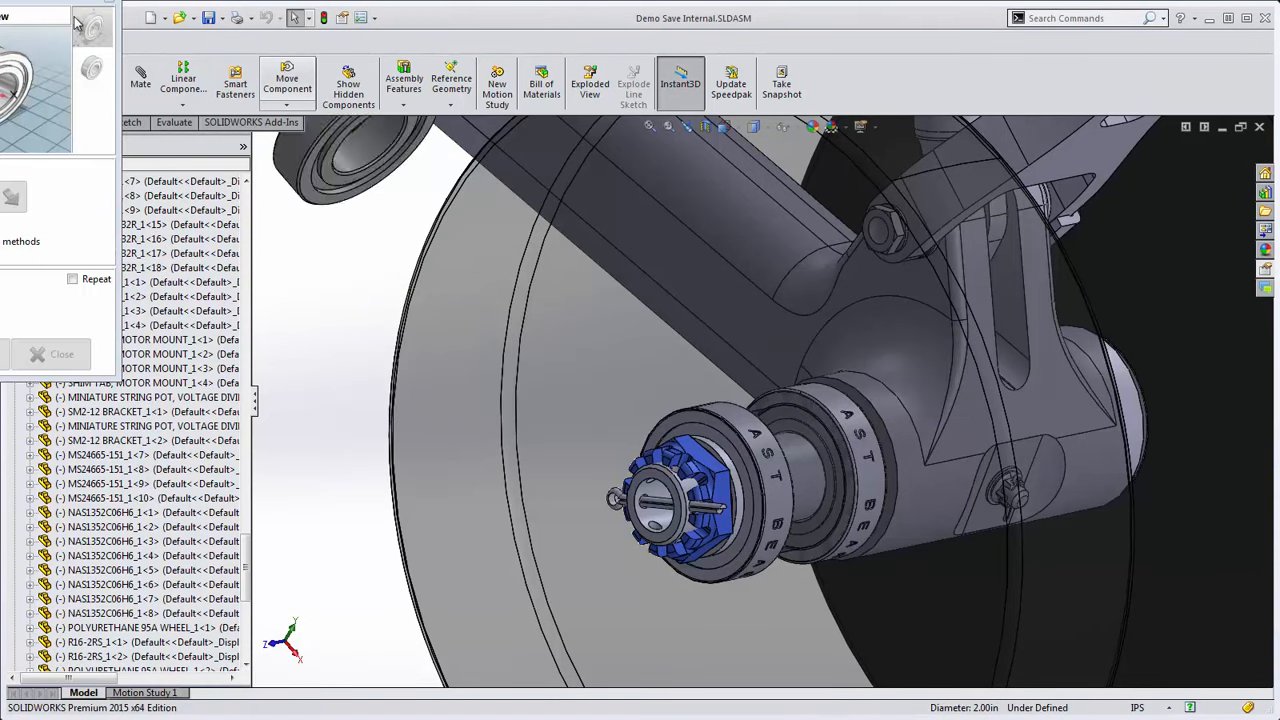
# Step: Place the transferred NB-1125 bearing in the open area beside the wheel and finish the placement
pyautogui.moveTo(66, 3); pyautogui.dragTo(256, 49)
pyautogui.click(205, 247)
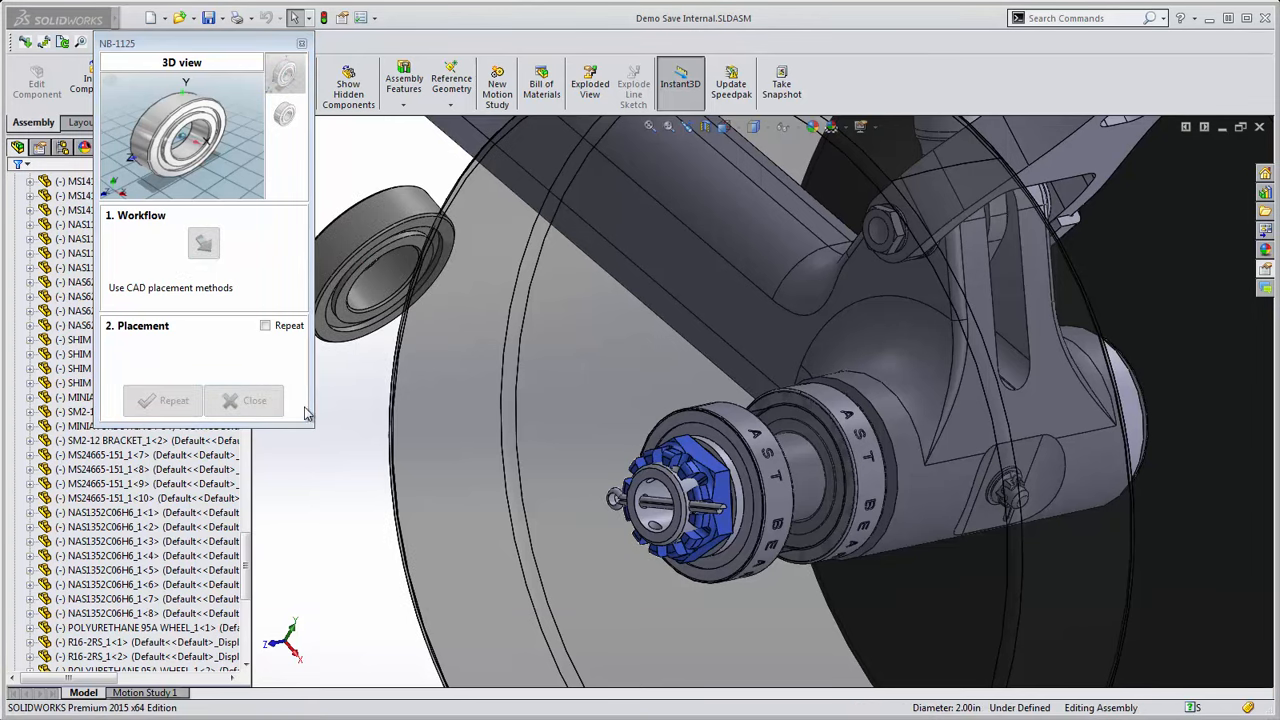
pyautogui.click(370, 264)
pyautogui.click(257, 400)
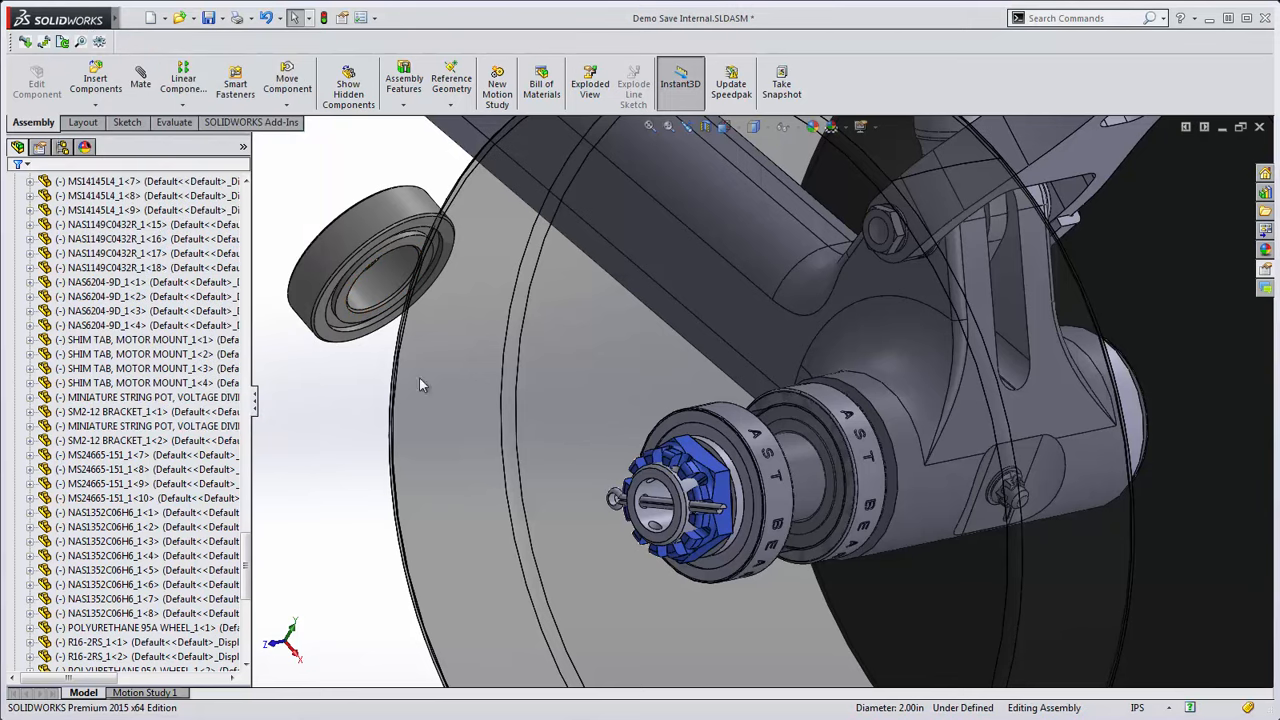
# Step: Delete only the outer R16-2RS_1 bearing on the wheel axle from its subassembly
pyautogui.click(741, 424)
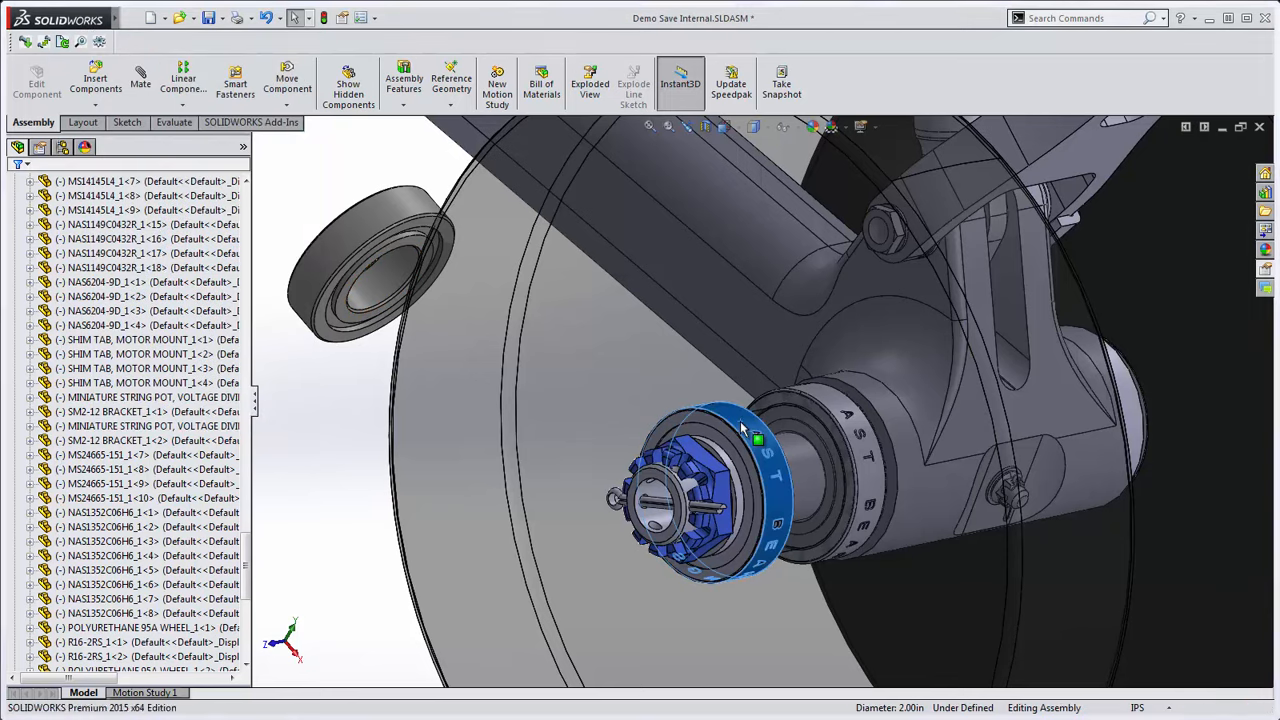
pyautogui.rightClick(740, 421)
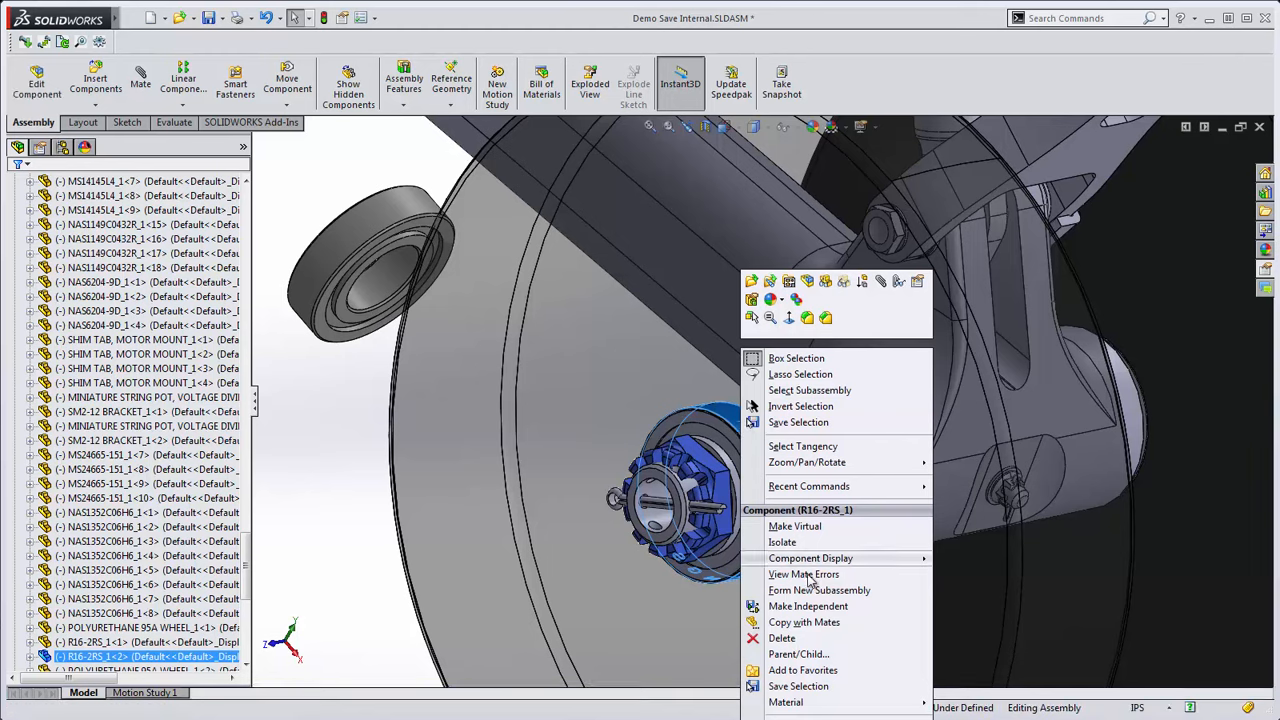
pyautogui.click(790, 639)
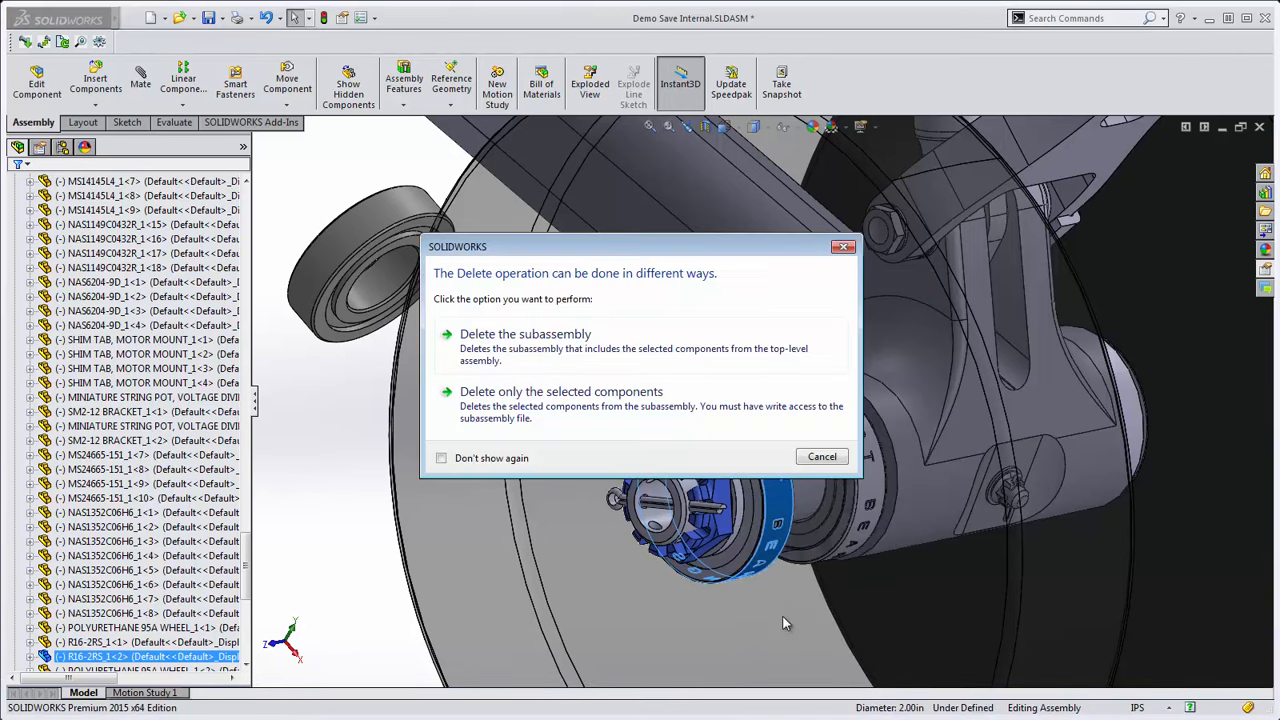
pyautogui.click(619, 427)
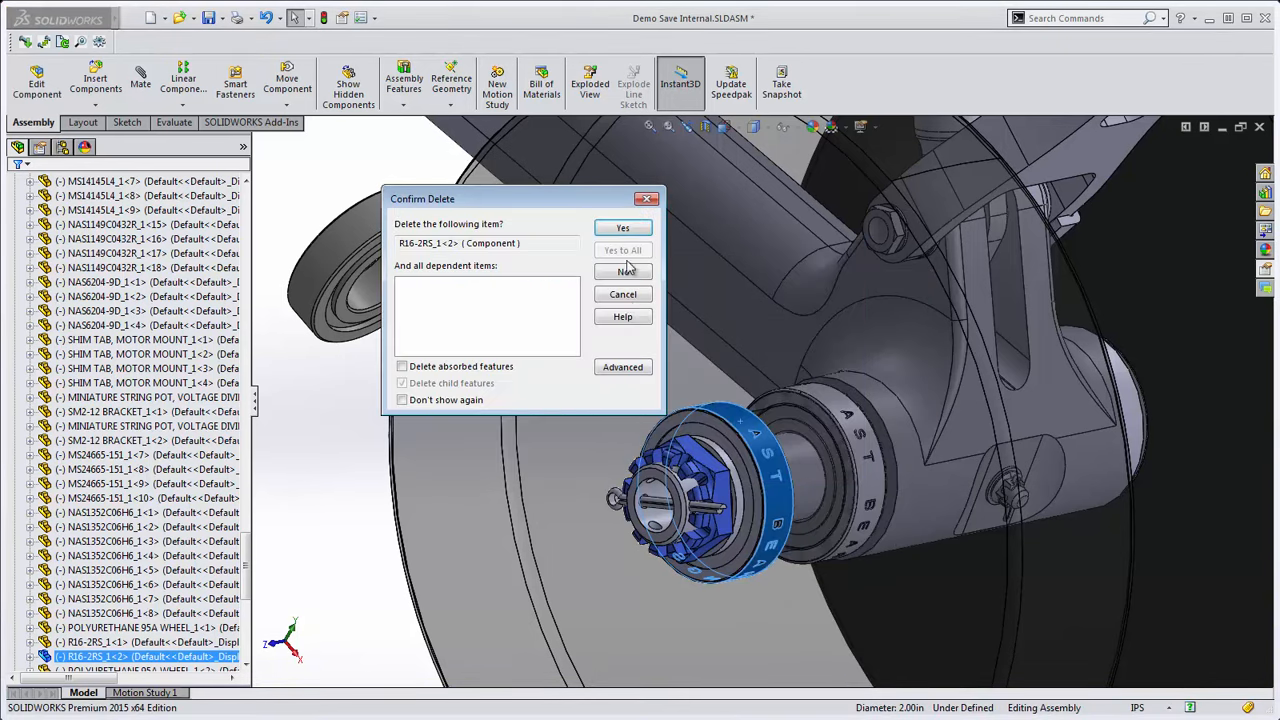
pyautogui.click(623, 229)
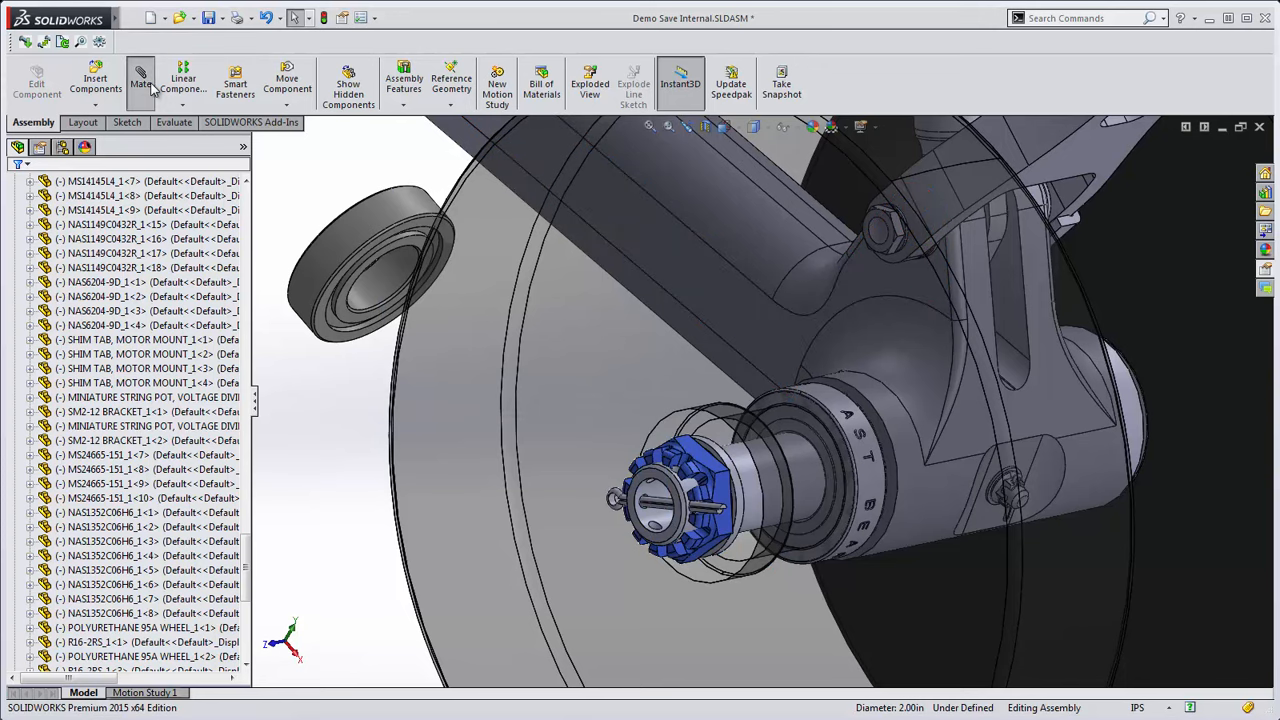
# Step: Mate the bore of the NB-1125 bearing concentric with the cylindrical surface of the wheel axle
pyautogui.click(388, 282)
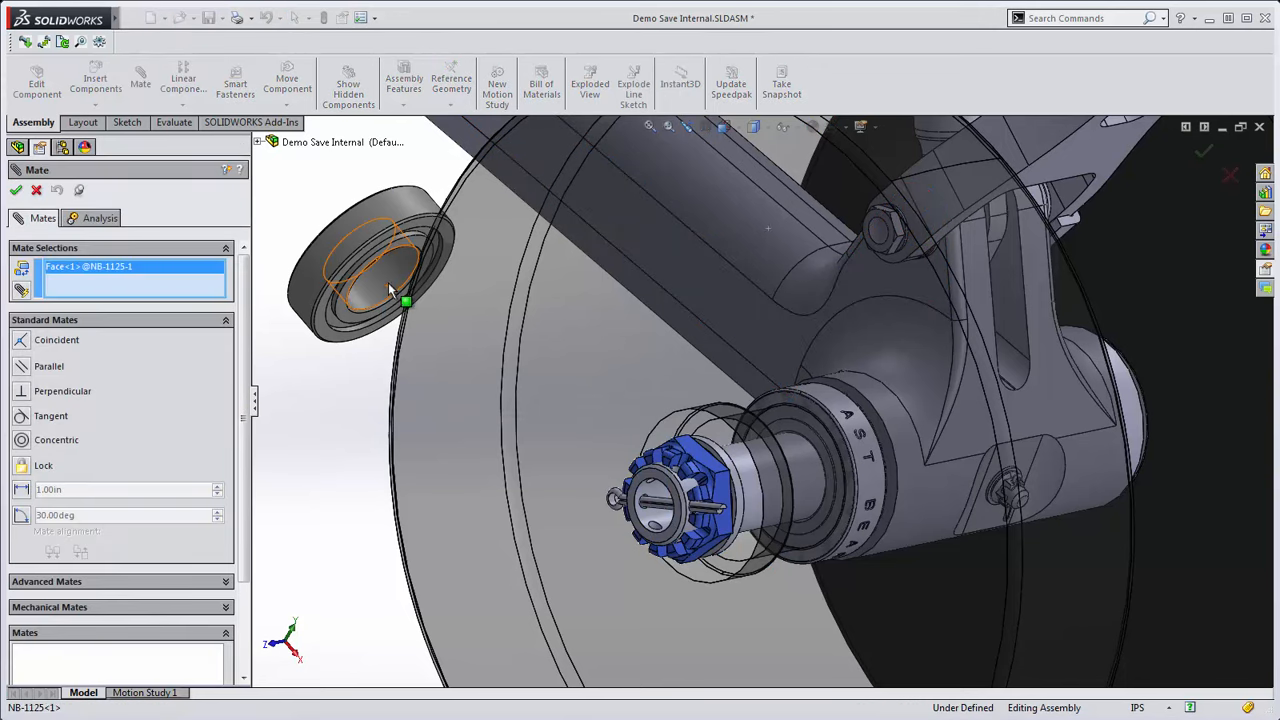
pyautogui.click(748, 475)
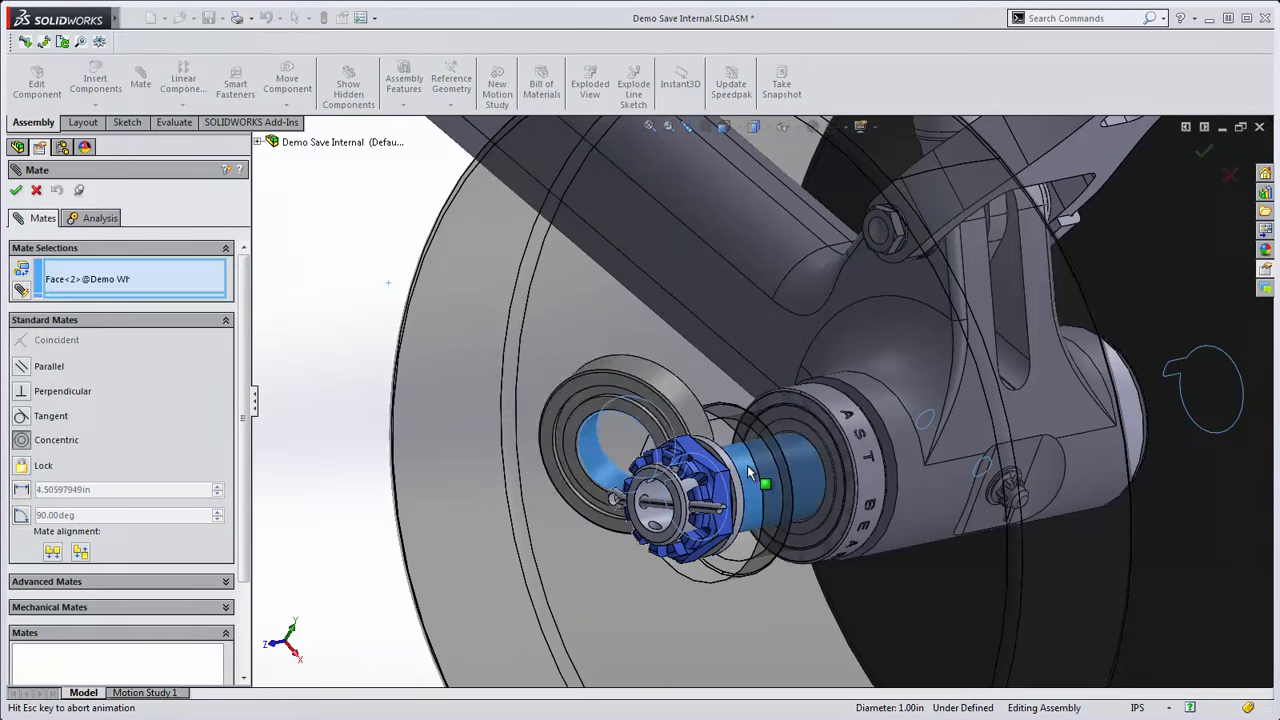
pyautogui.press('Return')
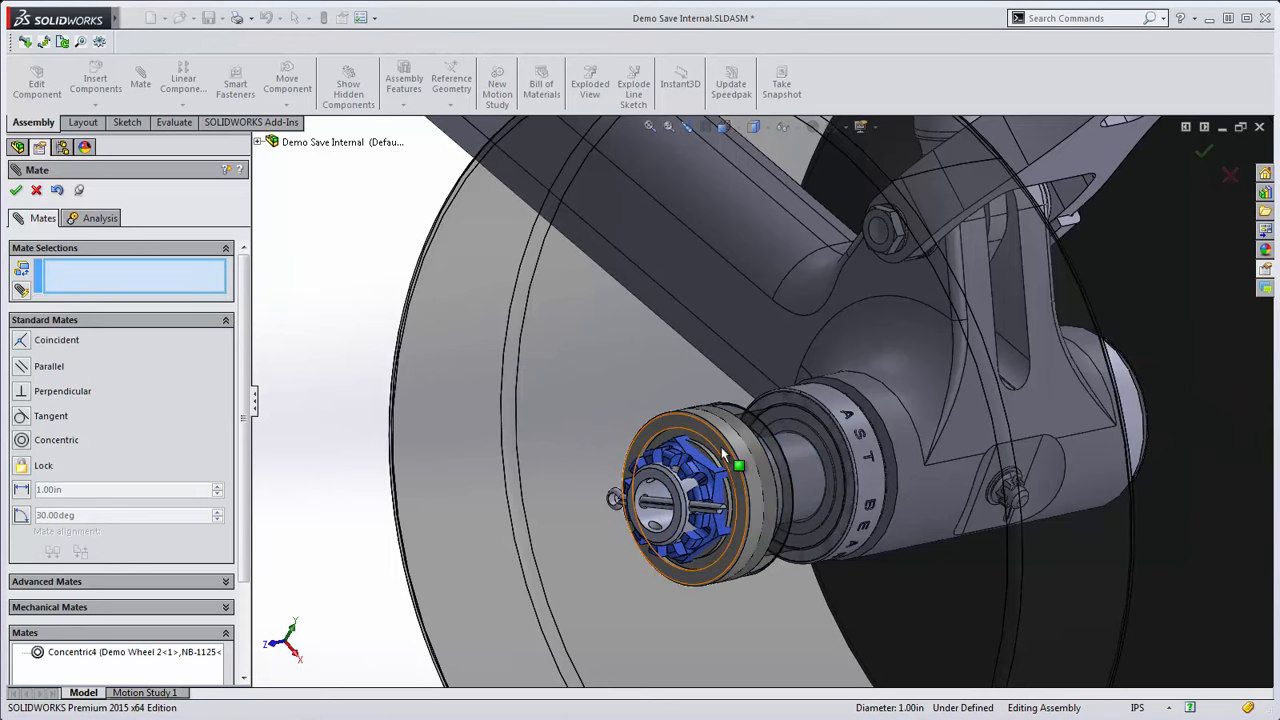
# Step: Slide the NB-1125 bearing inward along the axle and mate its outer side face coincident with the washer face behind the blue nut
pyautogui.moveTo(721, 447); pyautogui.dragTo(778, 442)
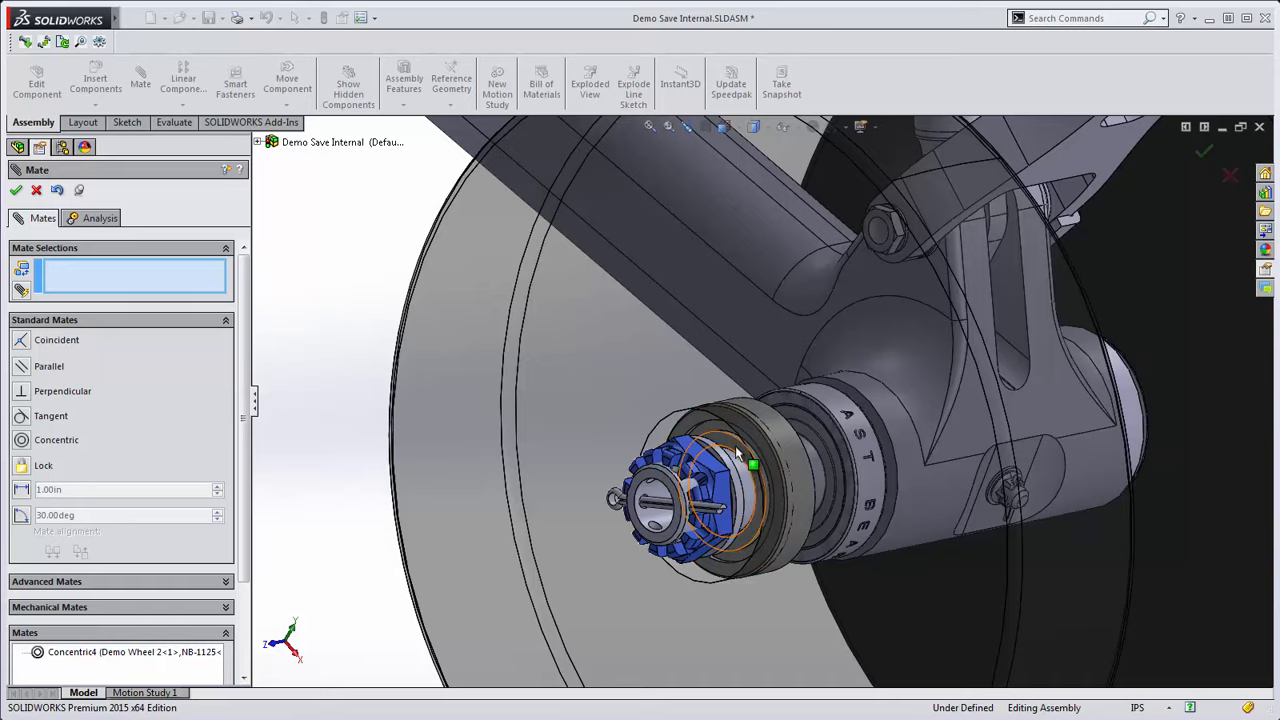
pyautogui.click(735, 445)
pyautogui.moveTo(755, 526); pyautogui.dragTo(737, 474, button='middle')
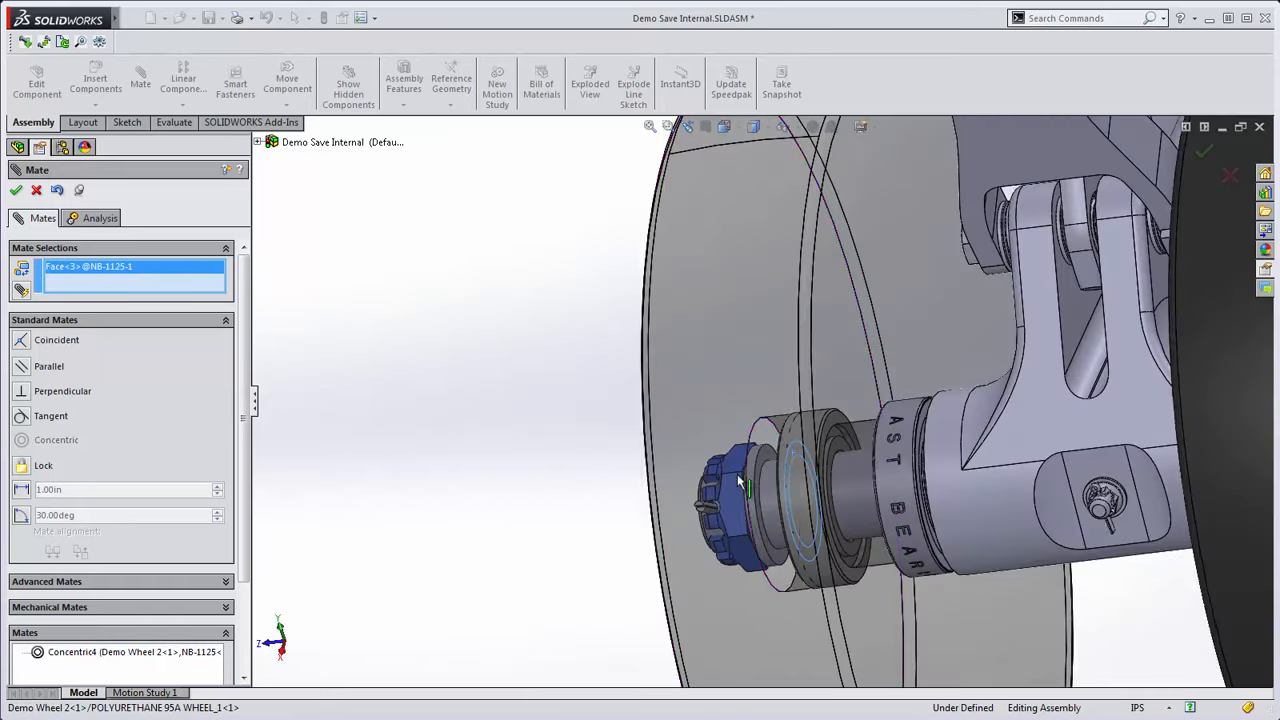
pyautogui.scroll(-3, 776, 462)
pyautogui.scroll(-3, 780, 450)
pyautogui.click(782, 441)
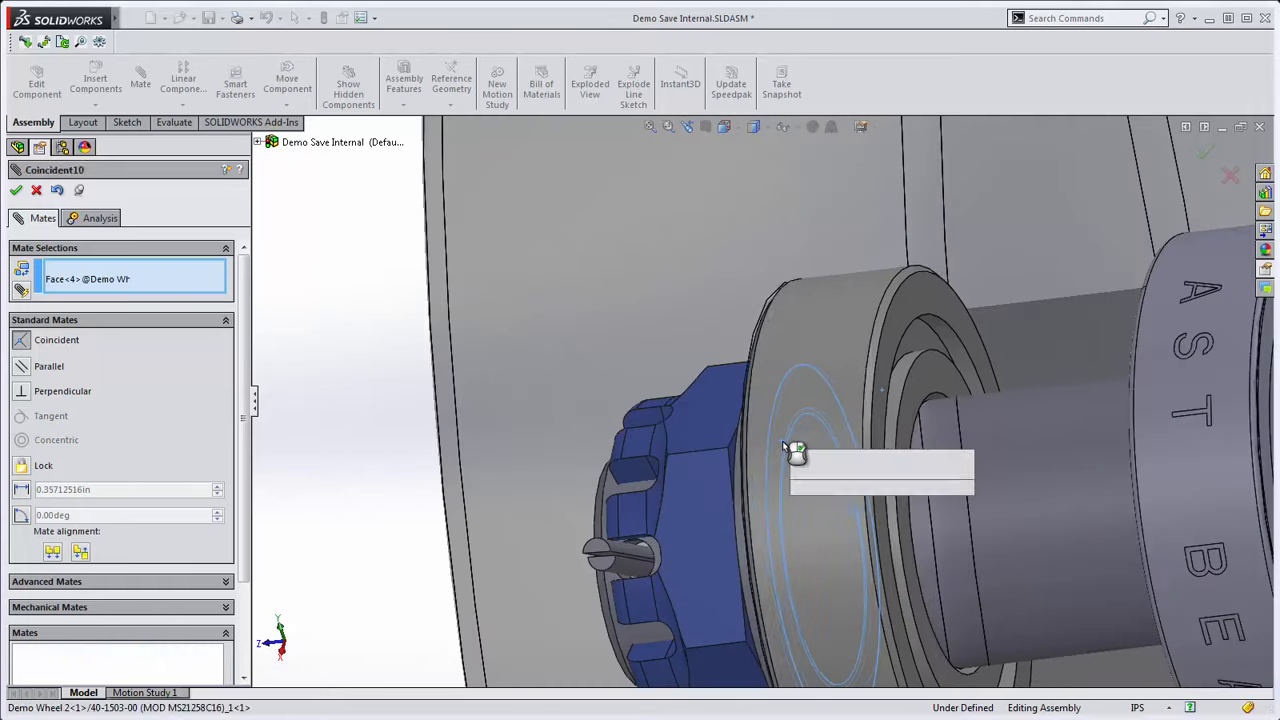
pyautogui.press('Return')
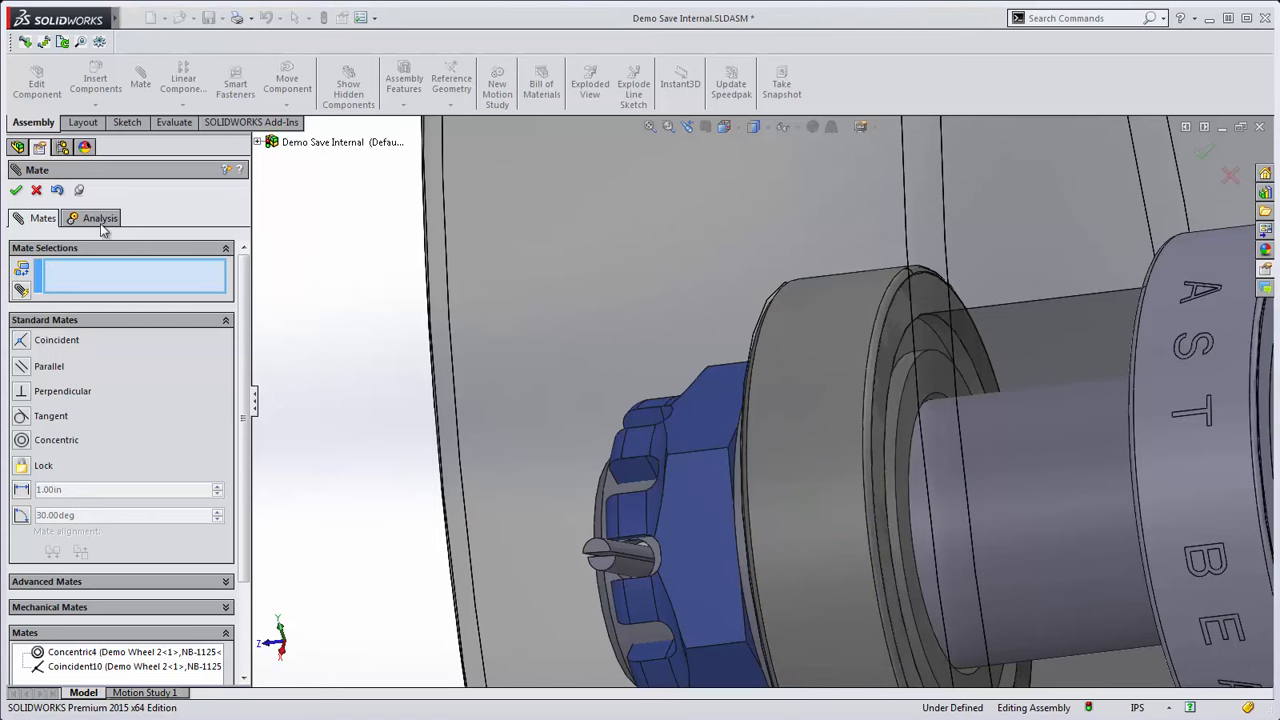
pyautogui.click(16, 190)
# Step: Reorient the assembly to a standard view to examine the mated NB-1125 bearing on the axle
pyautogui.click(125, 267)
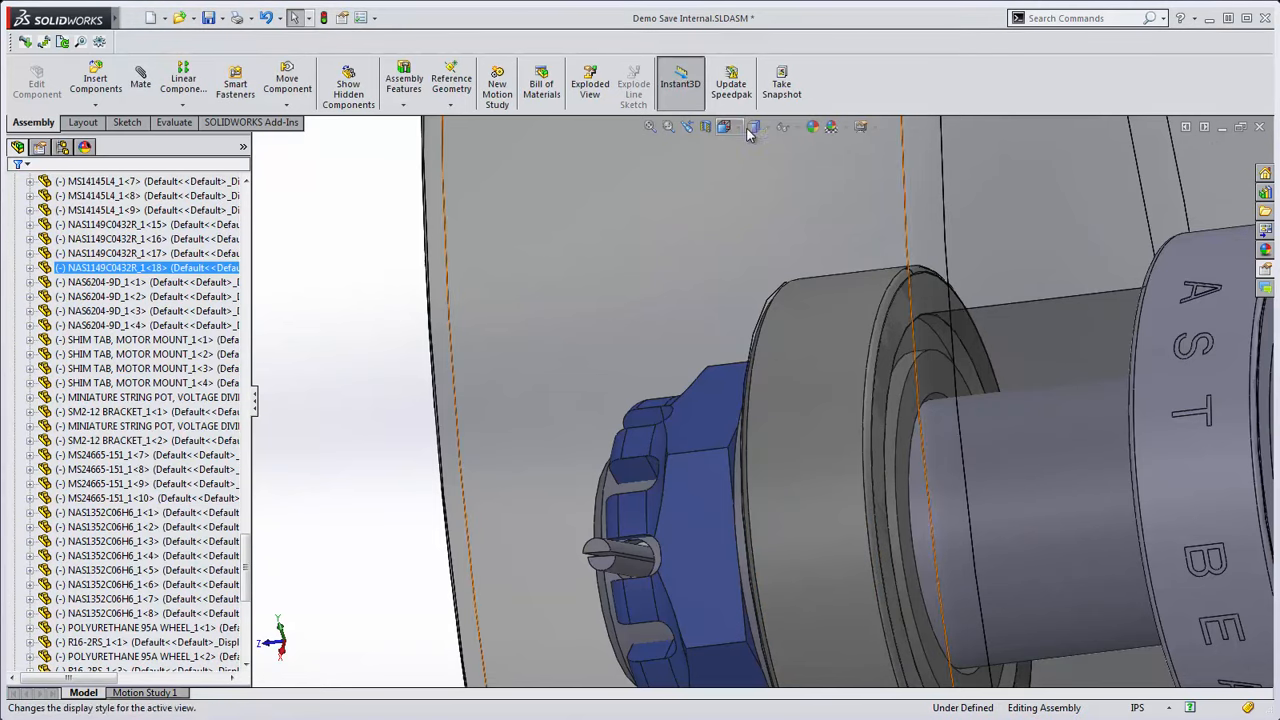
pyautogui.click(740, 137)
pyautogui.click(756, 227)
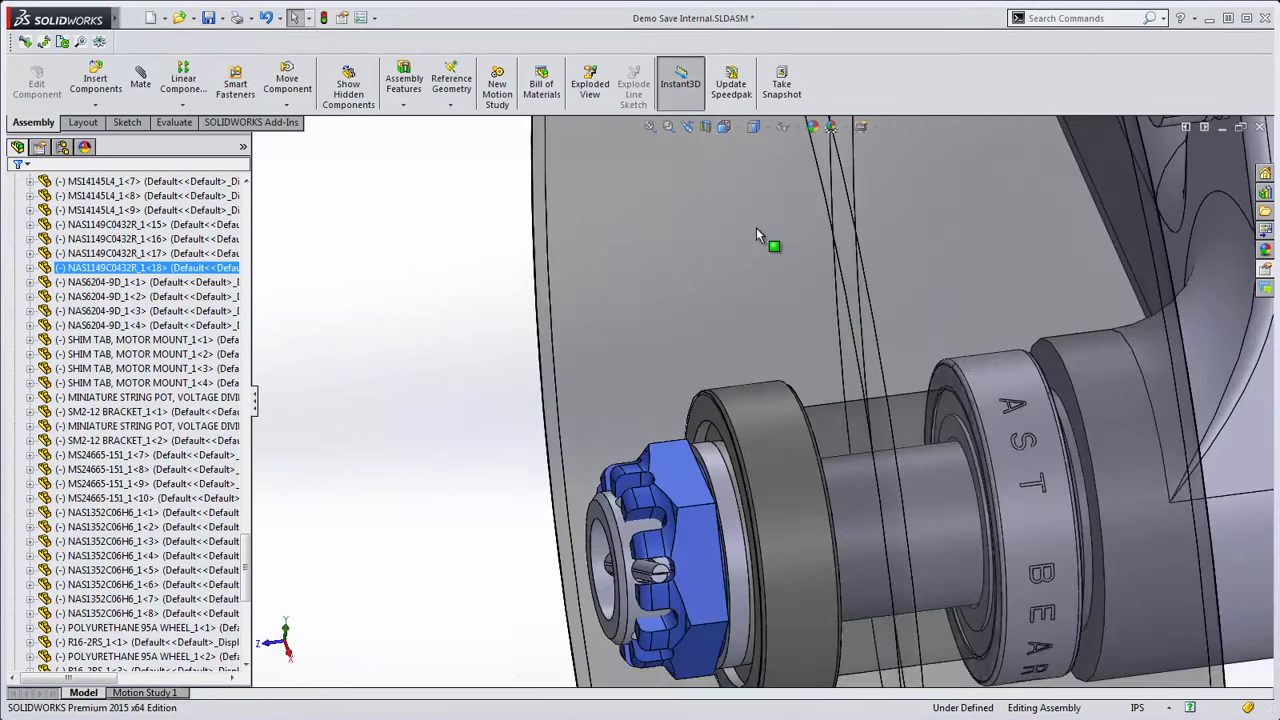